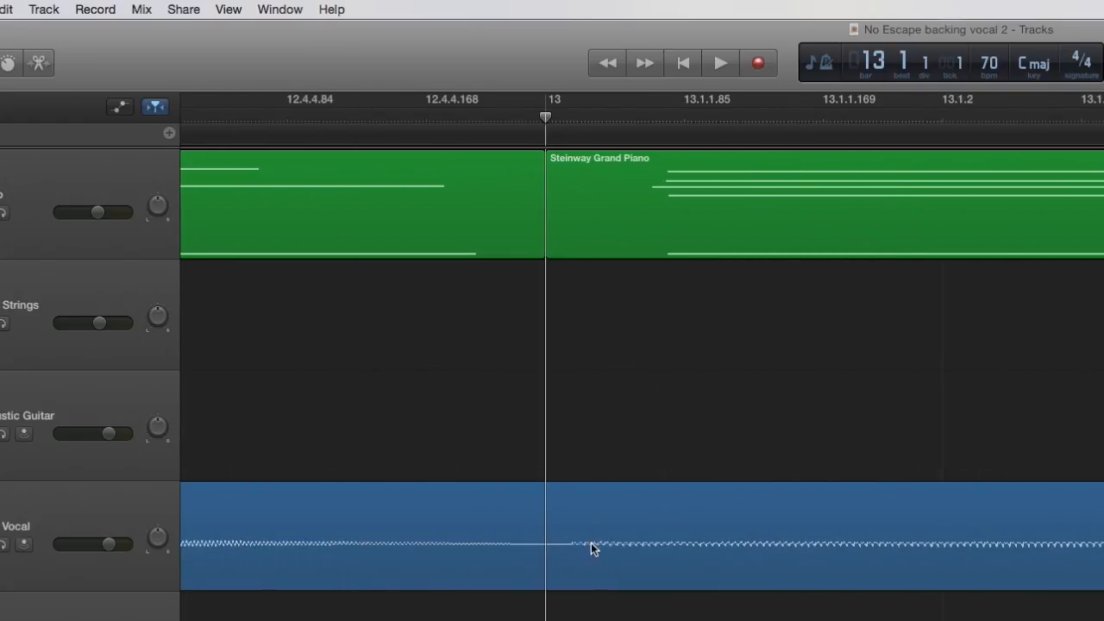
# - Split the Main Vocal region at bar 13, where the verse ends and the pre-chorus begins
pyautogui.click(564, 511)
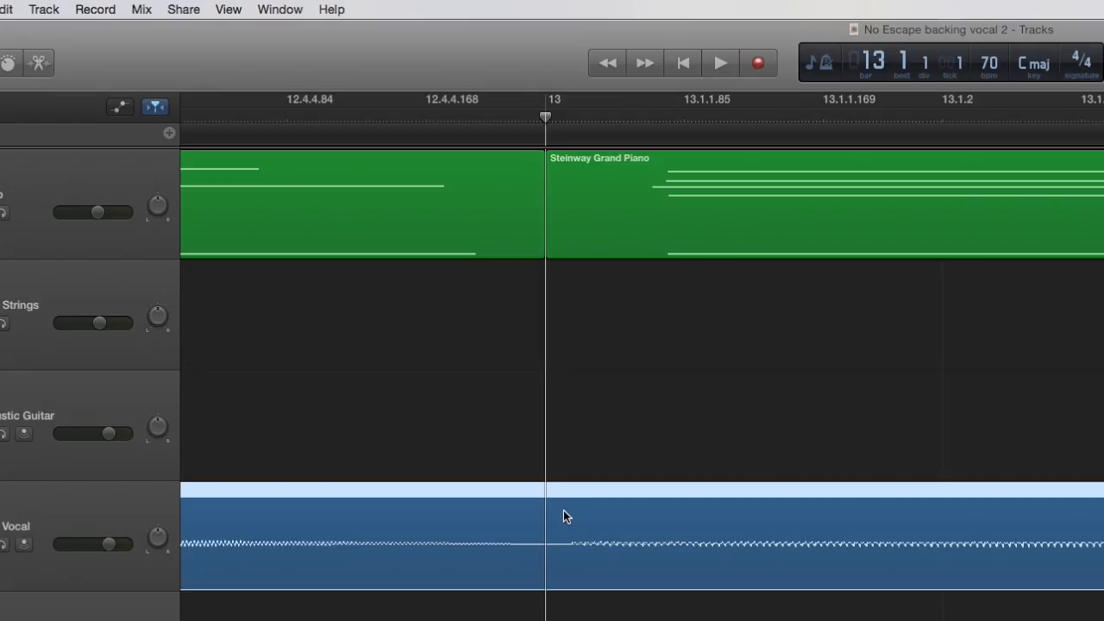
pyautogui.press('super+t')
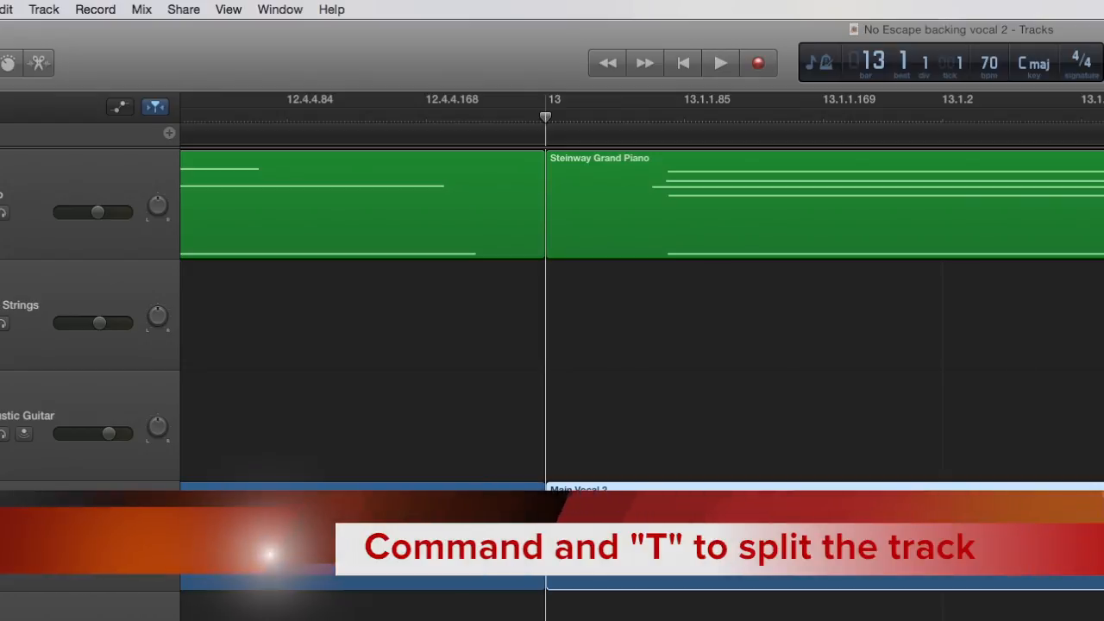
pyautogui.press('super+Left')
pyautogui.press('super+Left')
pyautogui.press('super+Left')
pyautogui.press('super+Left')
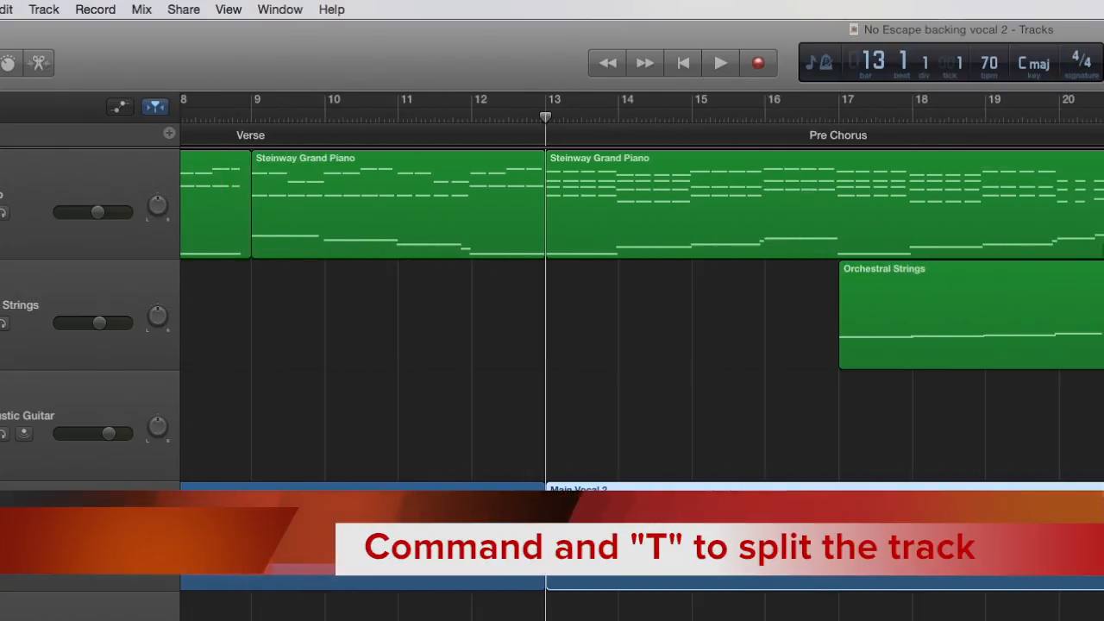
pyautogui.press('super+Left')
pyautogui.press('super+Left')
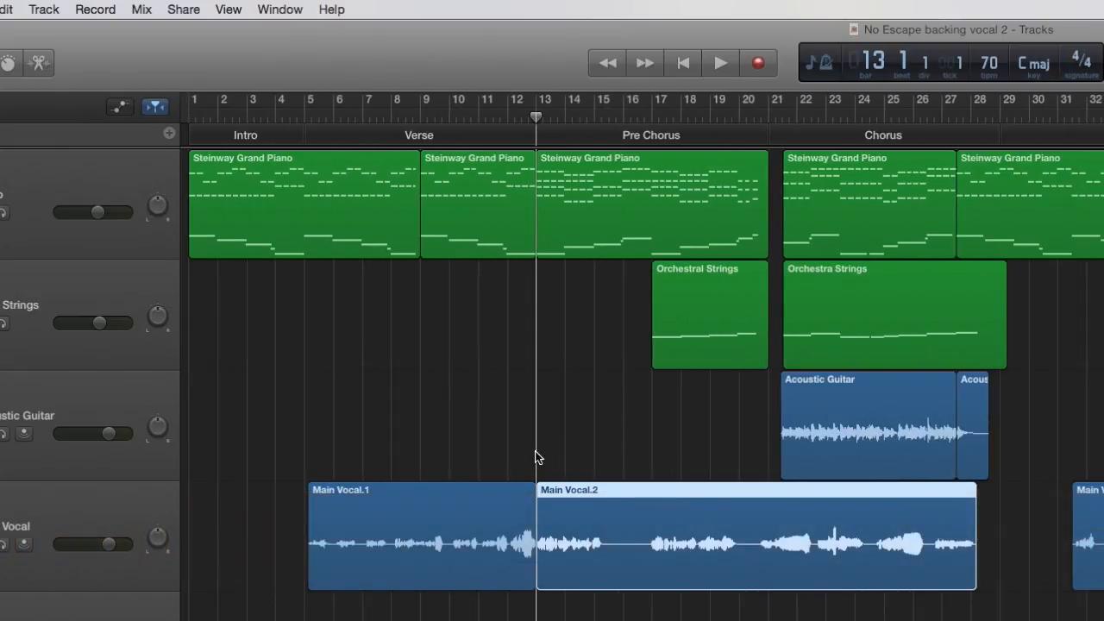
# - Look over the later song sections and their main vocal regions along the timeline, and place the playhead at bar 7
pyautogui.click(576, 436)
pyautogui.hscroll(3, 578, 436)
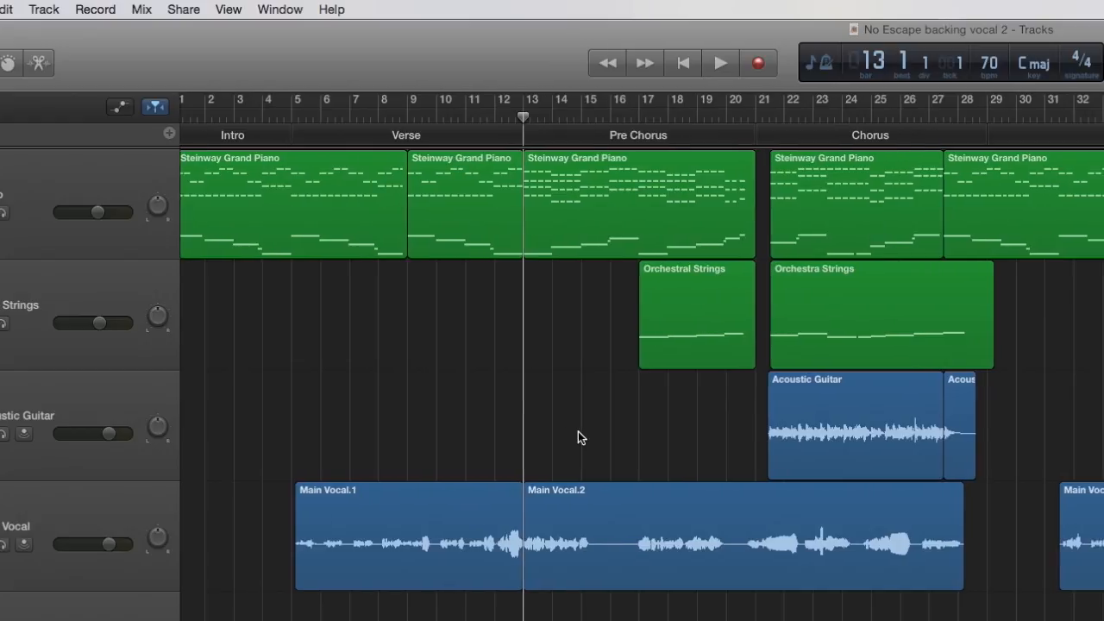
pyautogui.hscroll(10, 577, 432)
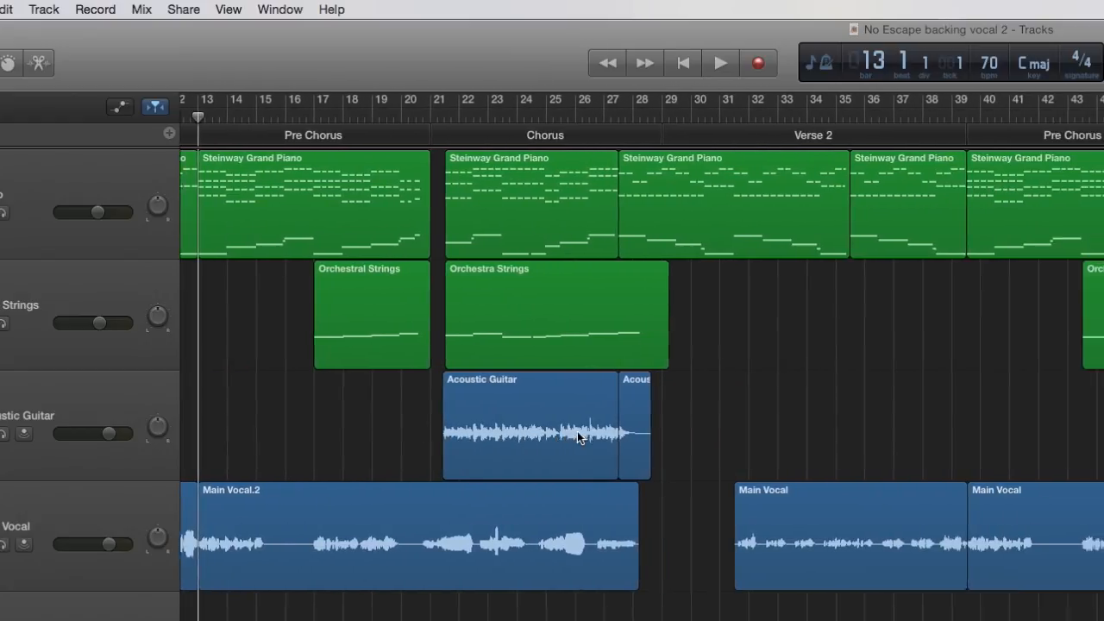
pyautogui.hscroll(7, 578, 437)
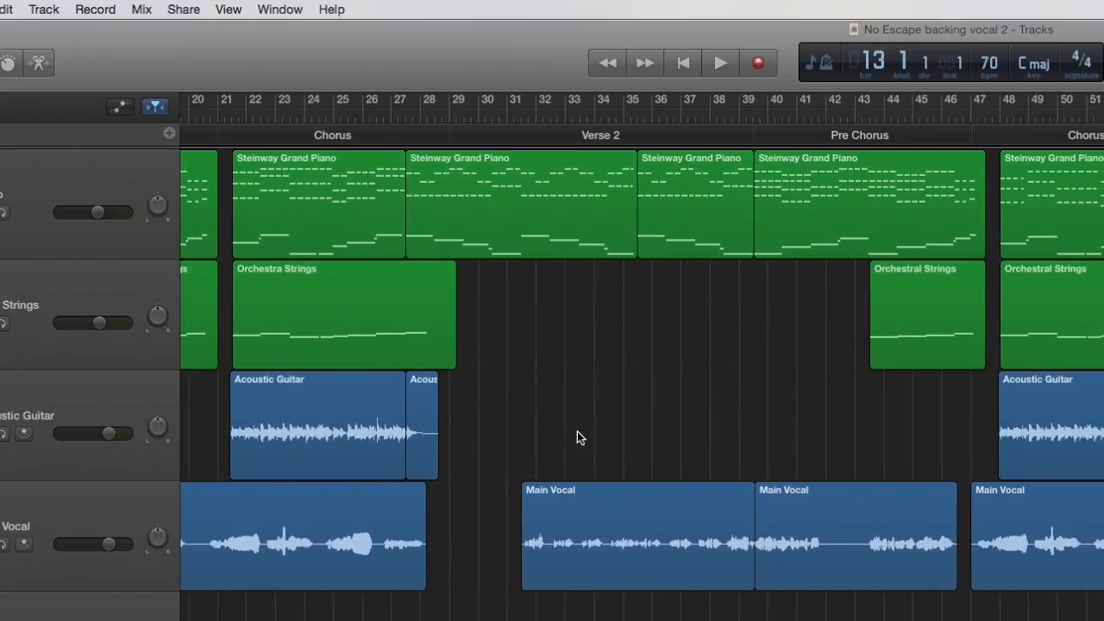
pyautogui.hscroll(-20, 518, 362)
pyautogui.click(372, 121)
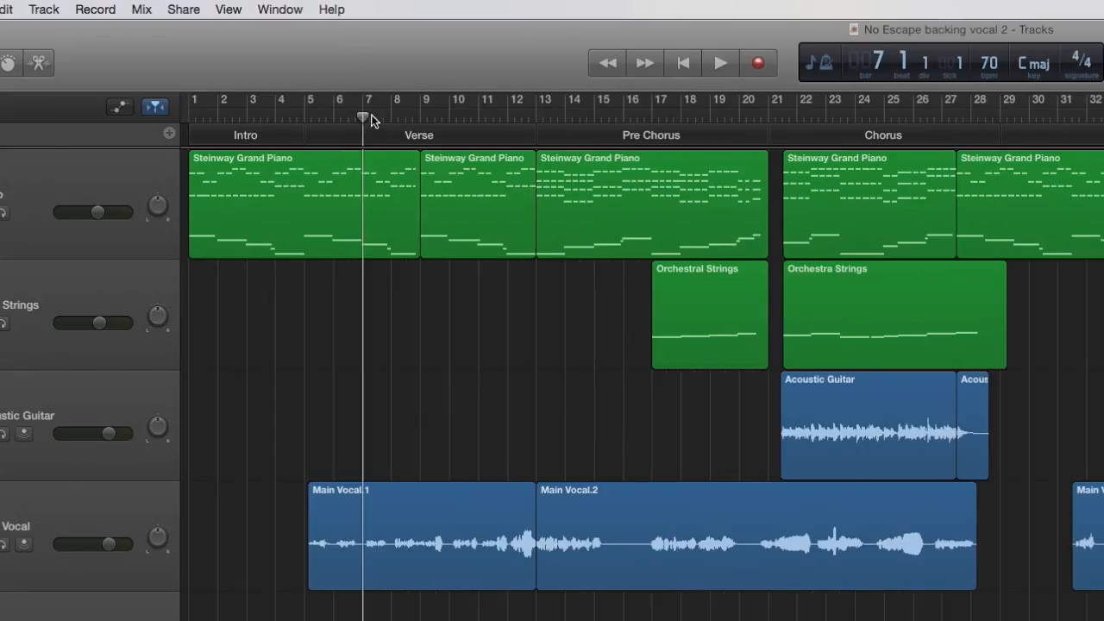
# - Create a new microphone audio track that records from Input 1
pyautogui.click(45, 9)
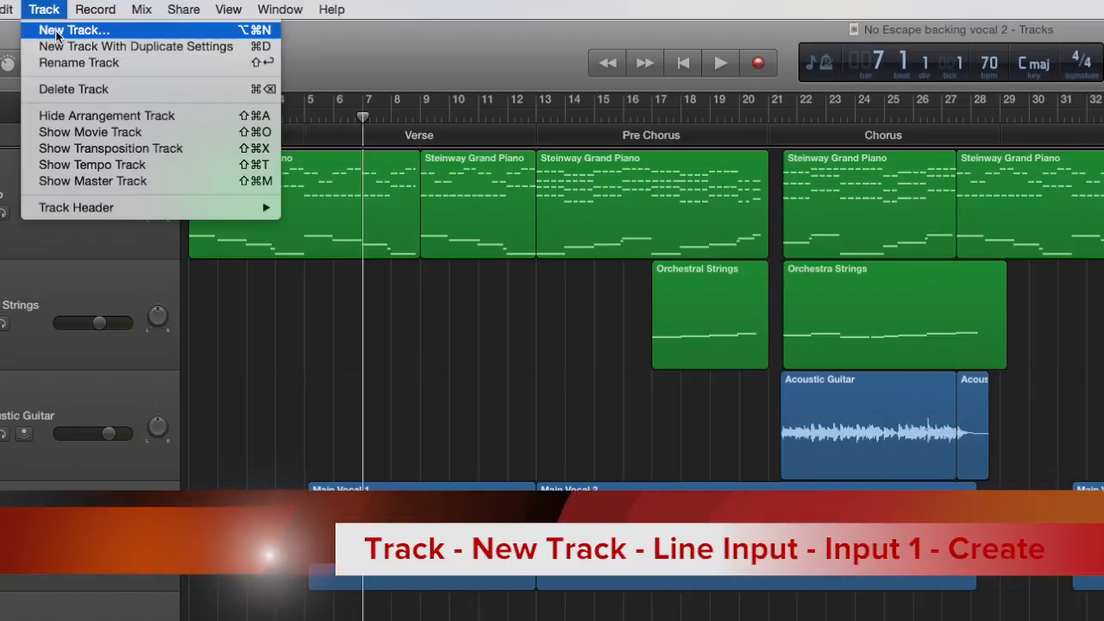
pyautogui.click(56, 31)
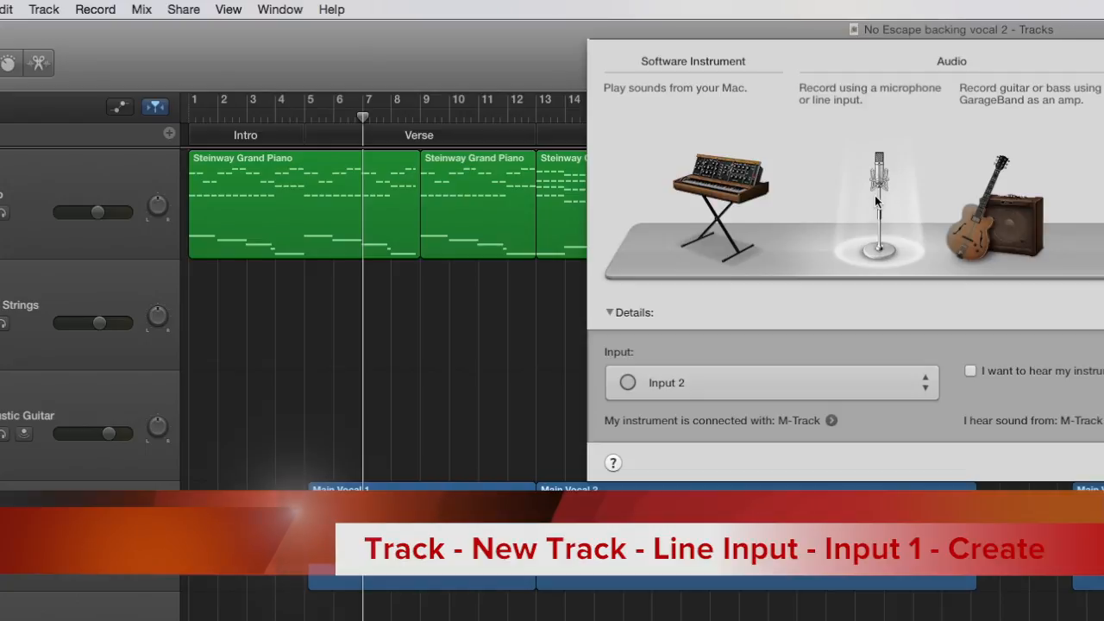
pyautogui.click(892, 382)
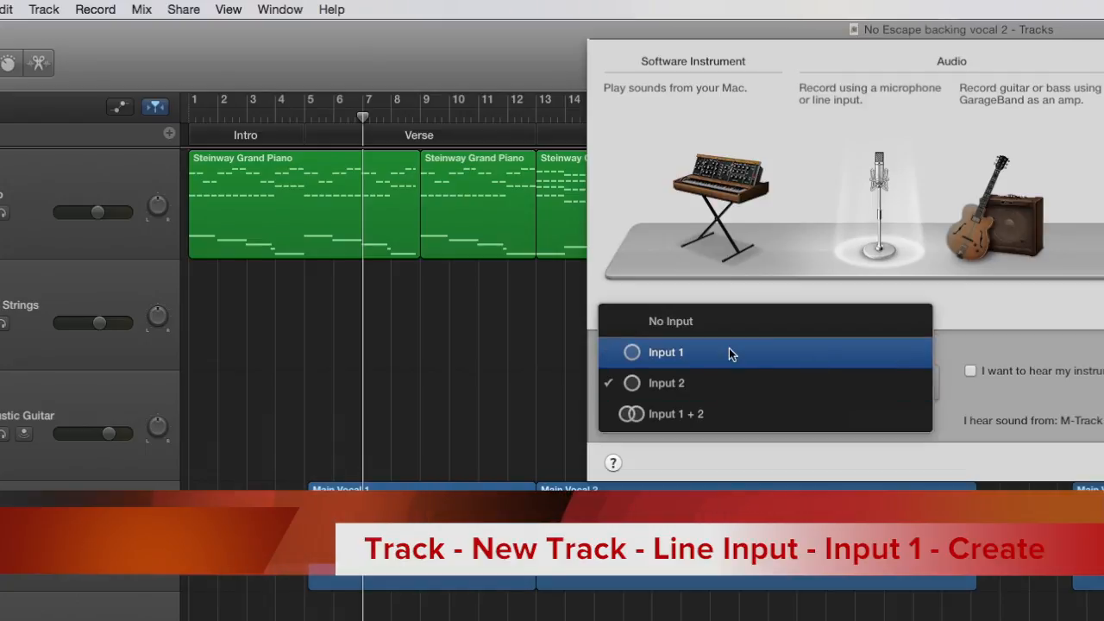
pyautogui.click(704, 352)
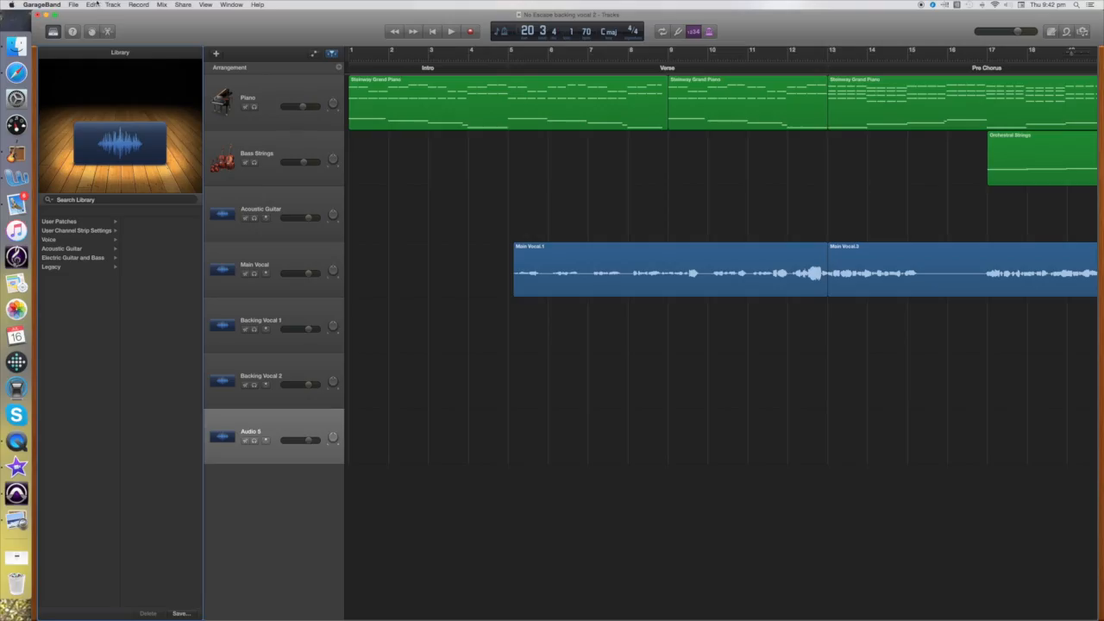
# - Create another audio track on Input 1 and move both new tracks directly below the Main Vocal track
pyautogui.click(43, 9)
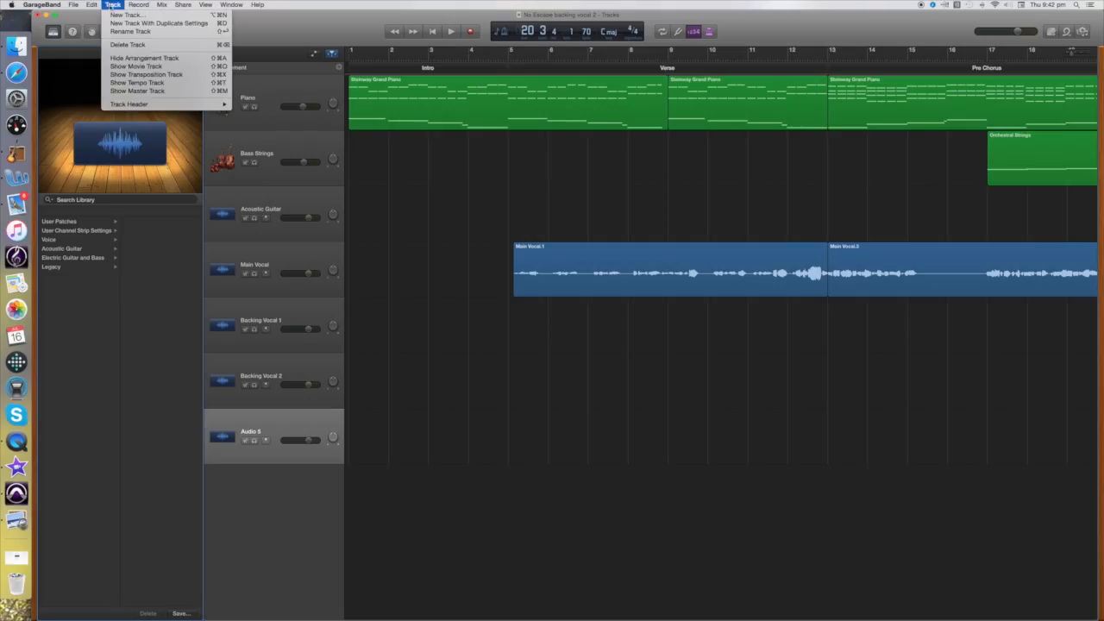
pyautogui.click(126, 15)
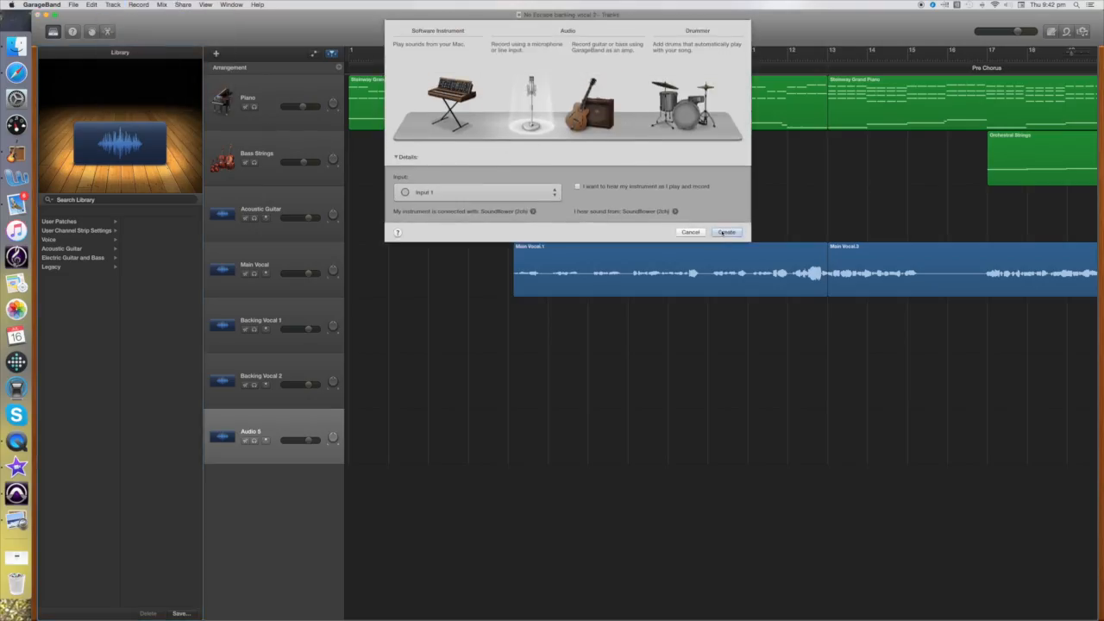
pyautogui.click(723, 232)
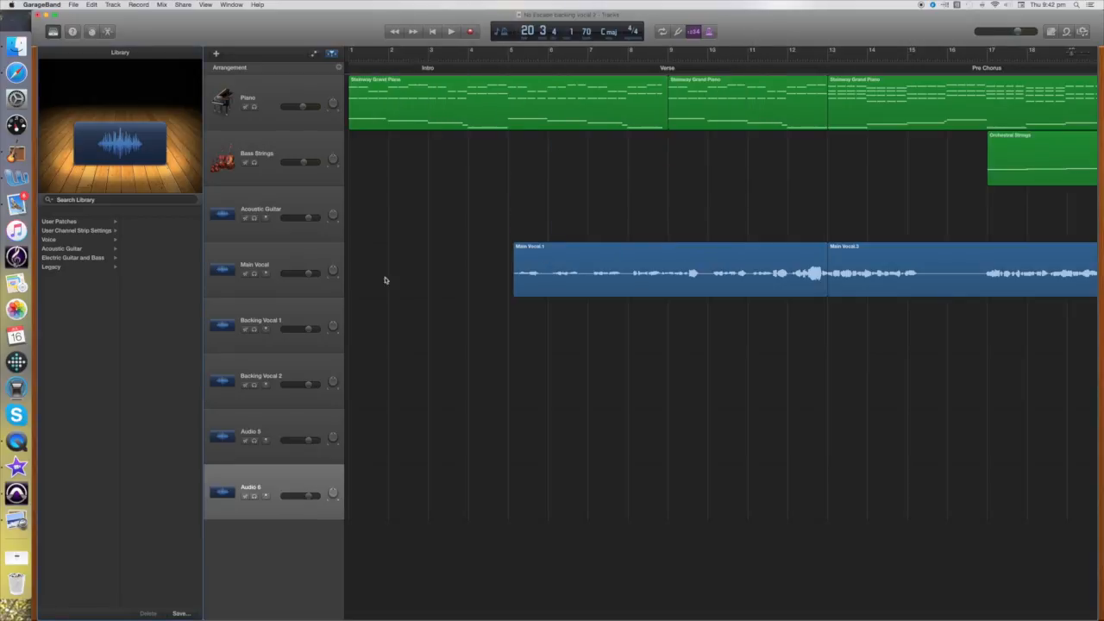
pyautogui.moveTo(284, 429); pyautogui.dragTo(289, 319)
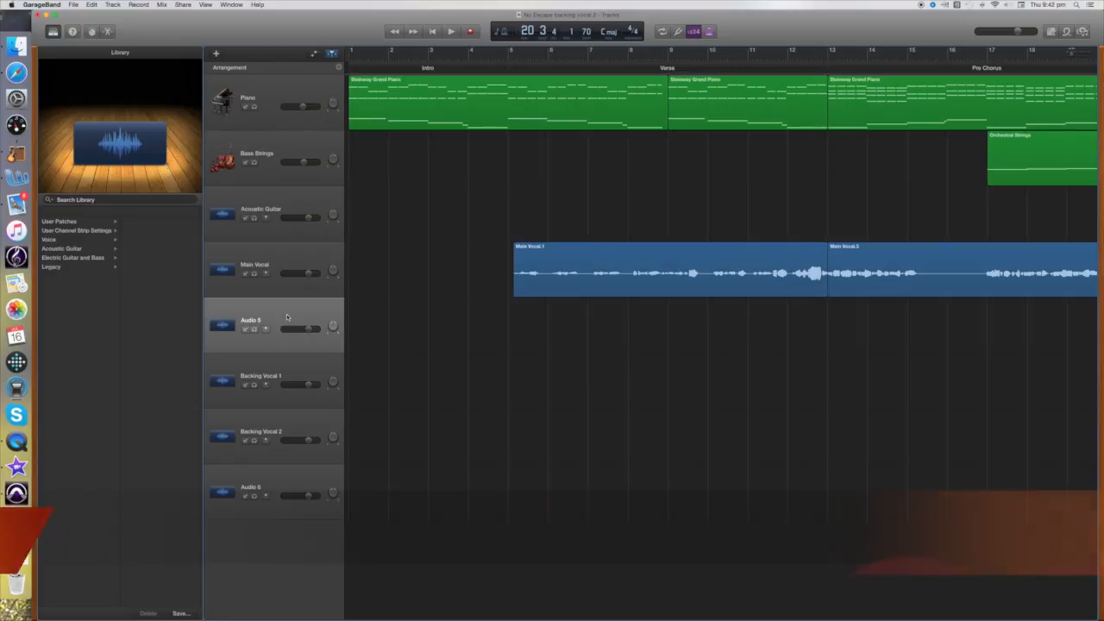
pyautogui.moveTo(284, 487); pyautogui.dragTo(287, 371)
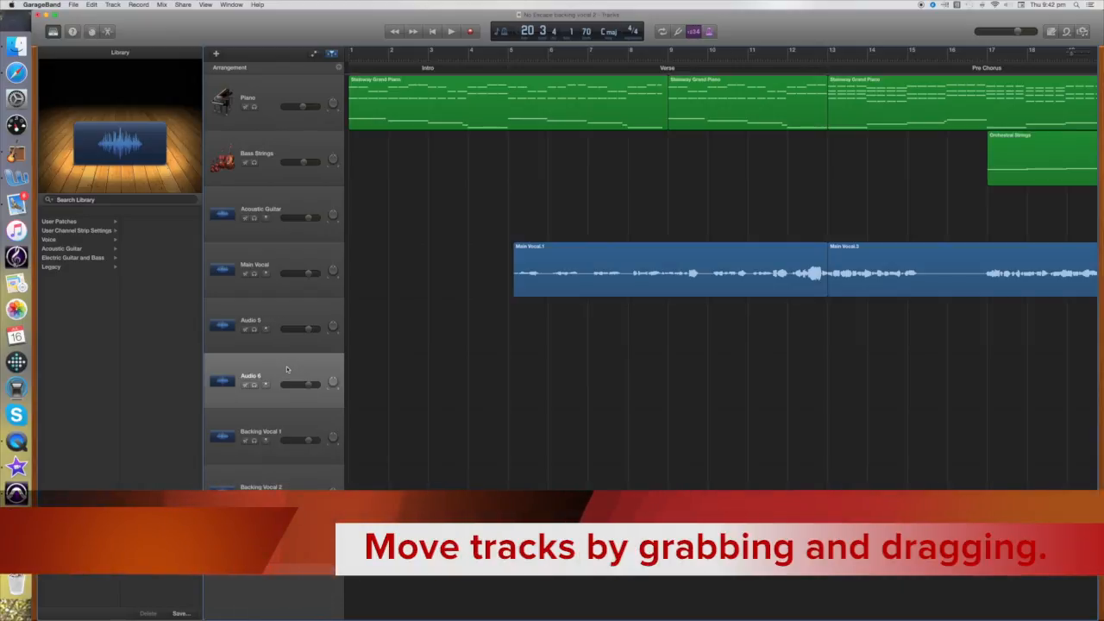
# - Rename the Main Vocal track as Verse Vocals Main and the two tracks below it as Pre-Chorus Vocals Main and Chorus Vocals Main
pyautogui.doubleClick(252, 267)
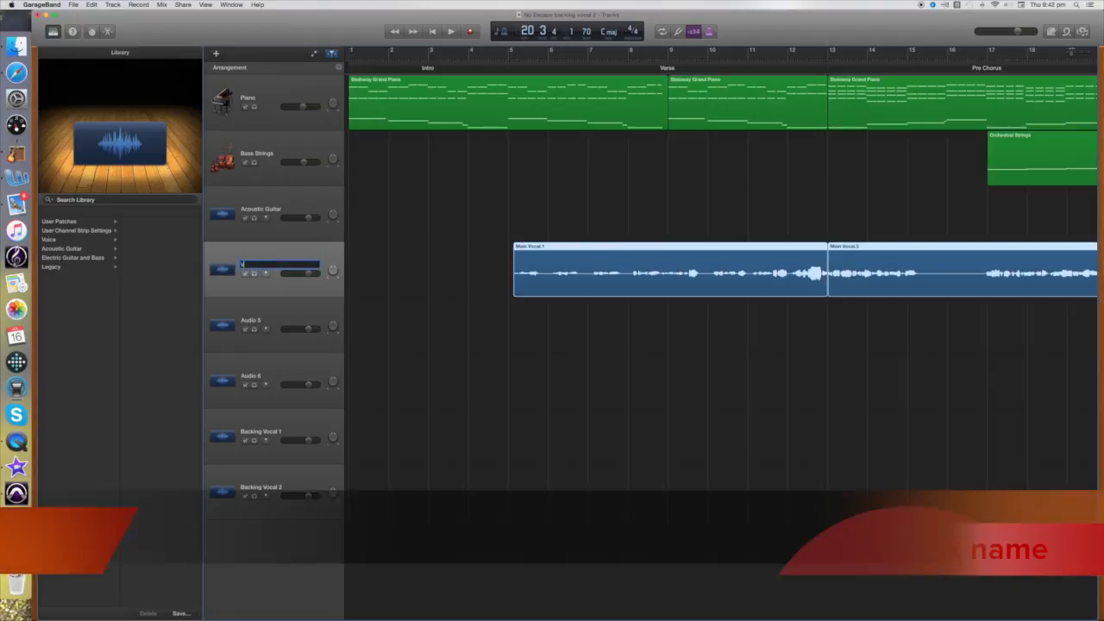
pyautogui.write('Verse Vocals')
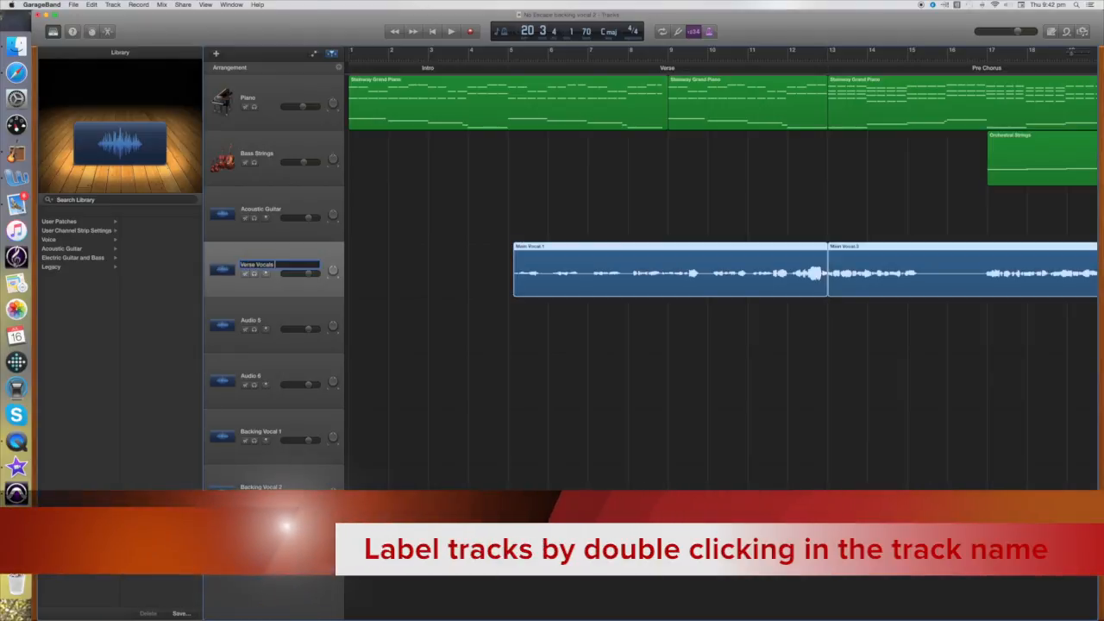
pyautogui.write(' Main')
pyautogui.press('Return')
pyautogui.doubleClick(248, 320)
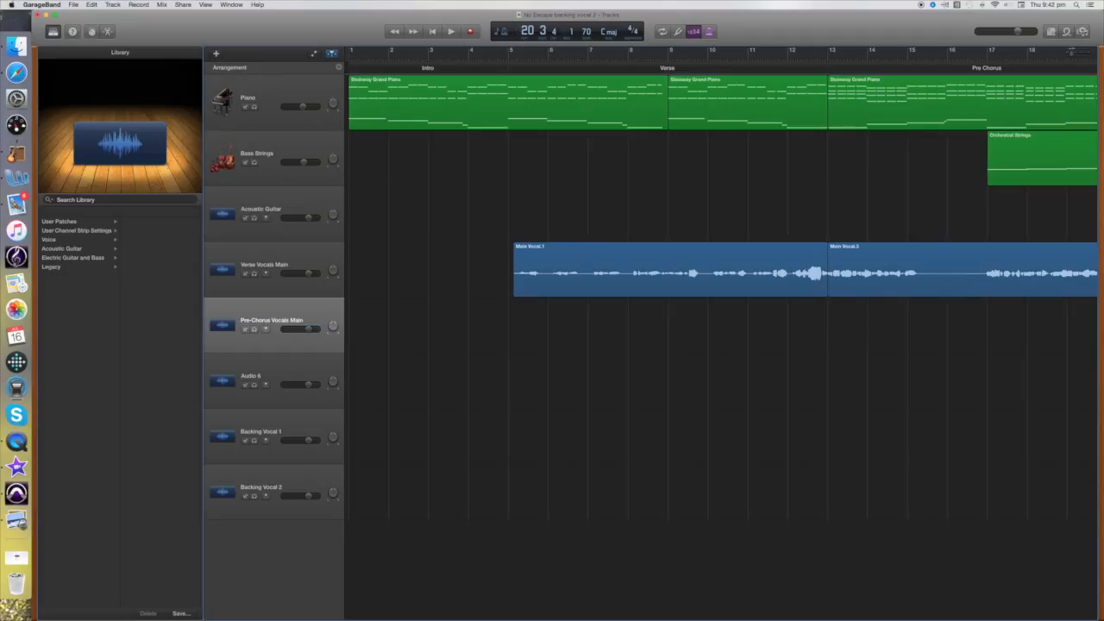
pyautogui.click(252, 379)
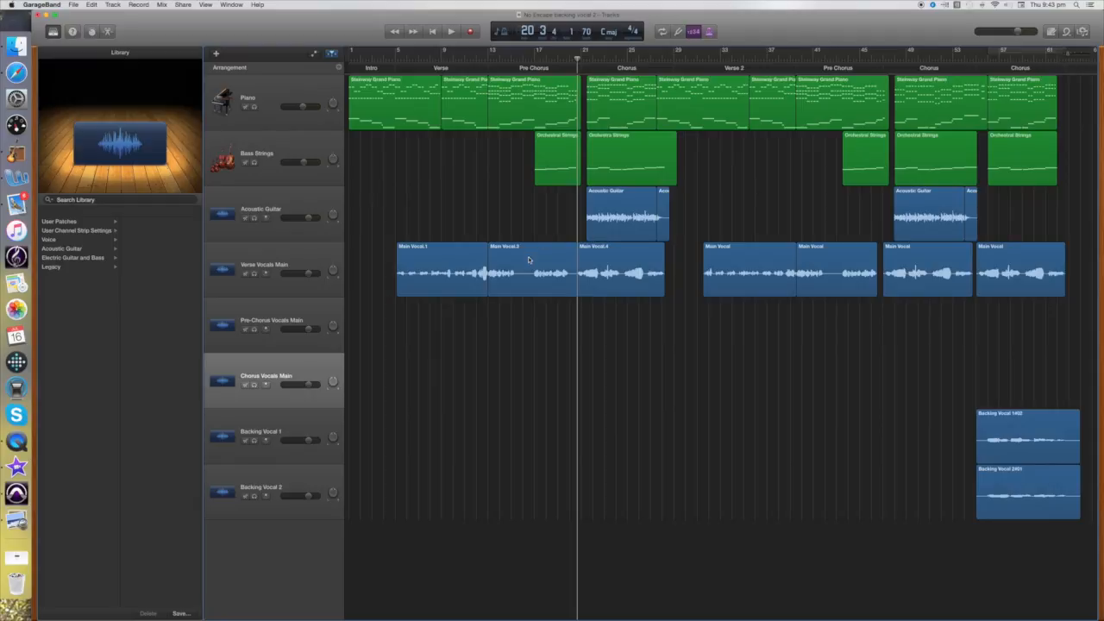
# - Move the pre-chorus vocal regions to Pre-Chorus Vocals Main and the chorus vocal regions to Chorus Vocals Main, keeping their timeline positions
pyautogui.moveTo(529, 259); pyautogui.dragTo(524, 312)
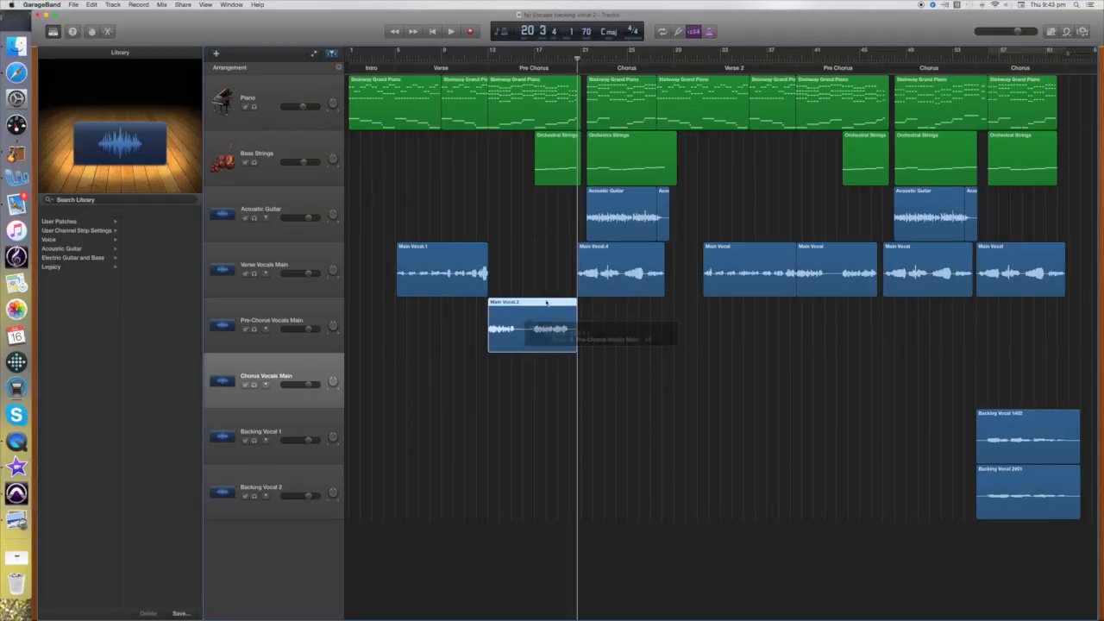
pyautogui.click(615, 257)
pyautogui.moveTo(615, 257); pyautogui.dragTo(616, 359)
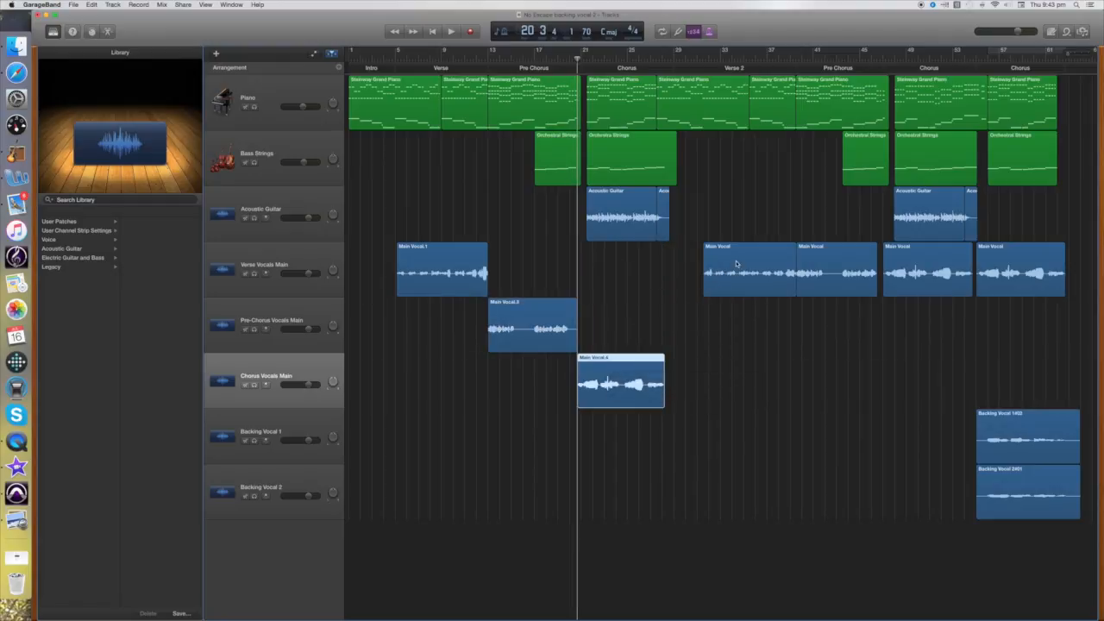
pyautogui.moveTo(825, 259); pyautogui.dragTo(824, 303)
pyautogui.moveTo(917, 259); pyautogui.dragTo(913, 363)
pyautogui.moveTo(999, 249); pyautogui.dragTo(1003, 376)
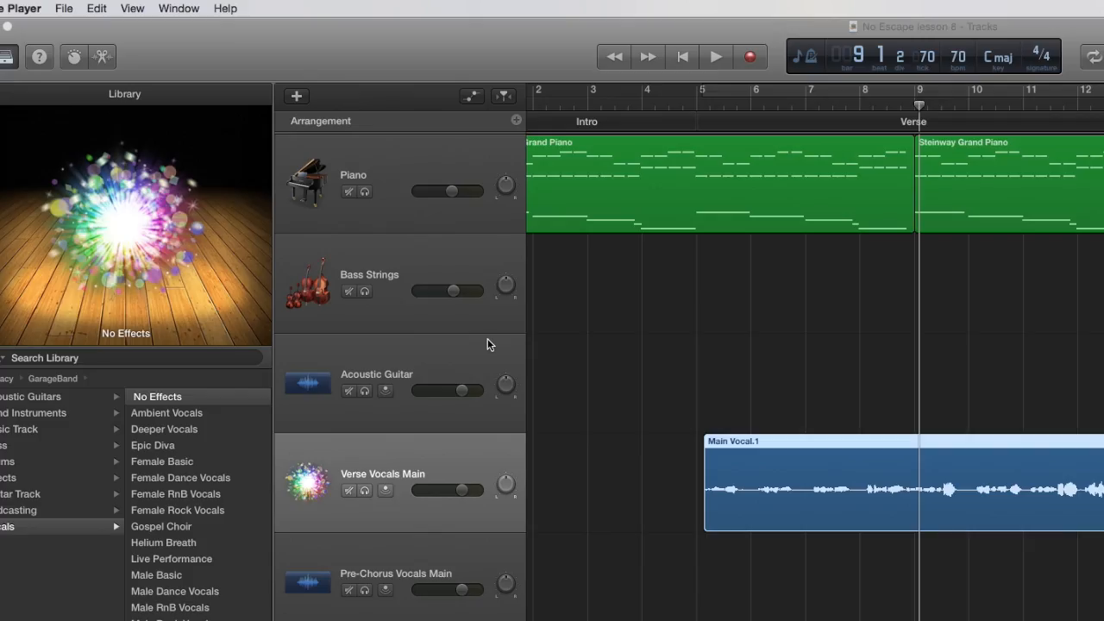
# - Solo the Verse Vocals Main track and turn on cycle playback over the verse from bar 5
pyautogui.click(365, 491)
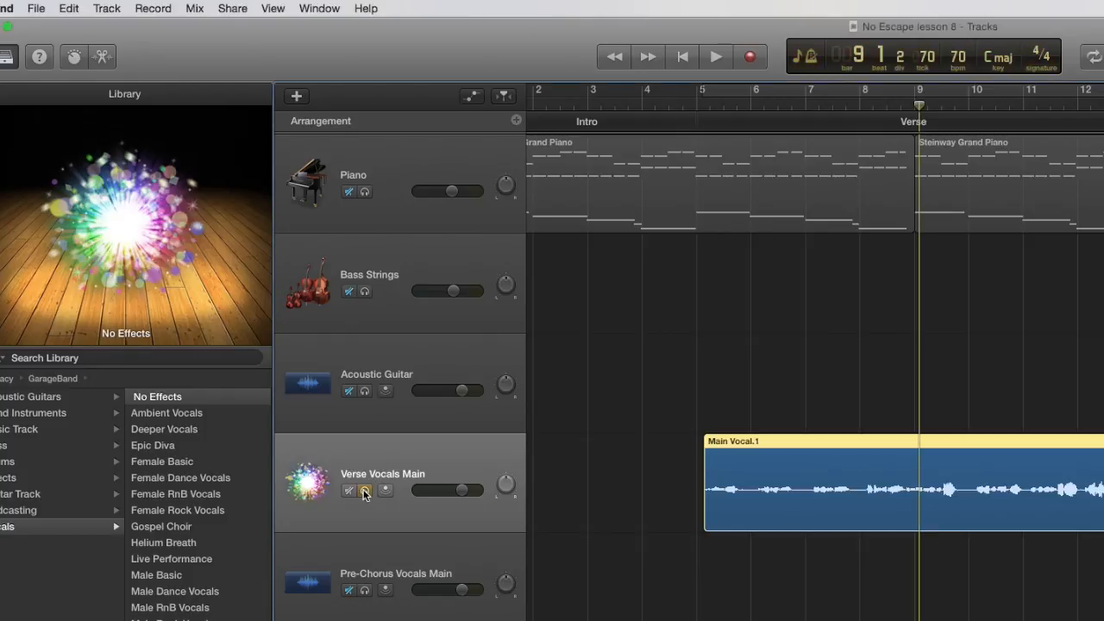
pyautogui.click(1093, 58)
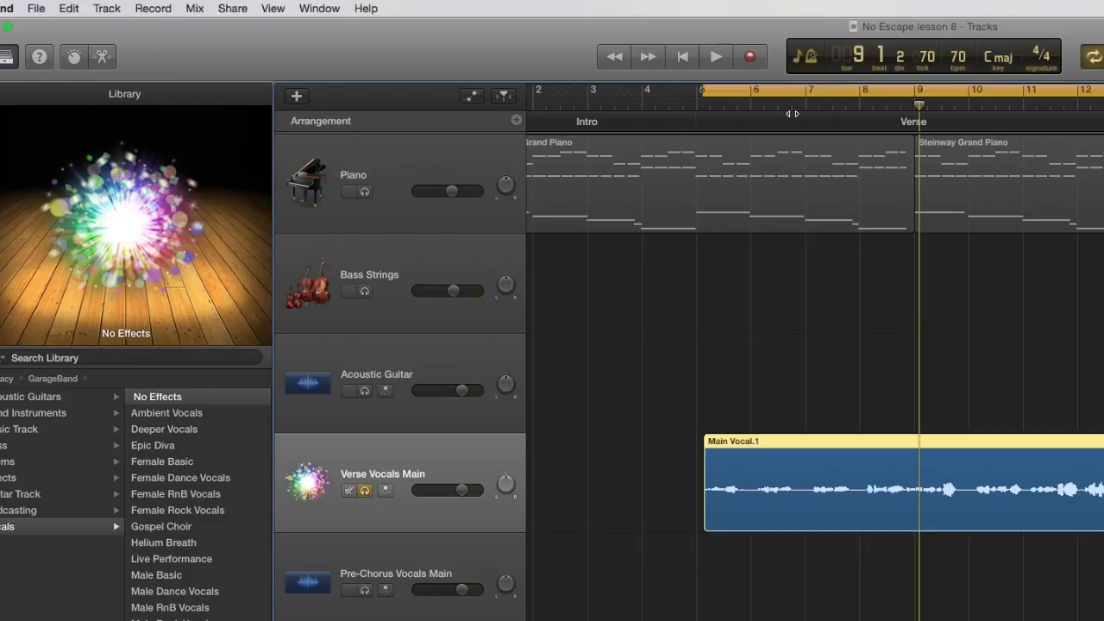
pyautogui.moveTo(748, 92)
pyautogui.mouseDown()
pyautogui.moveTo(670, 94)
pyautogui.moveTo(814, 98)
pyautogui.moveTo(745, 108)
pyautogui.mouseUp()
# - Show the verse vocal's EQ and examine the frequency range of each band from bass through mids to highs
pyautogui.click(75, 57)
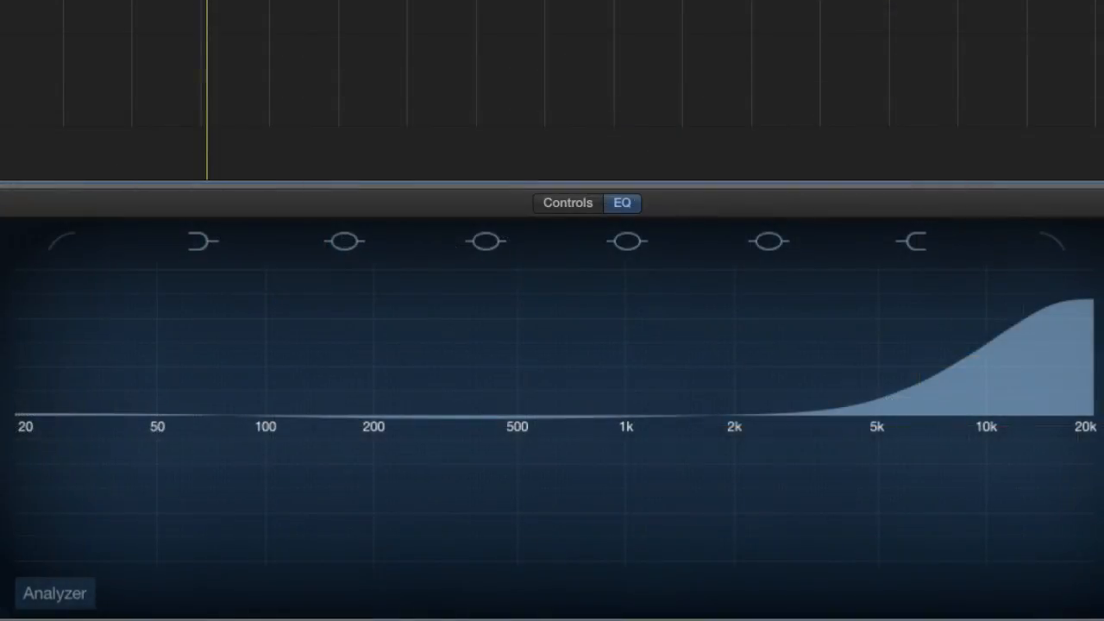
pyautogui.moveTo(195, 252)
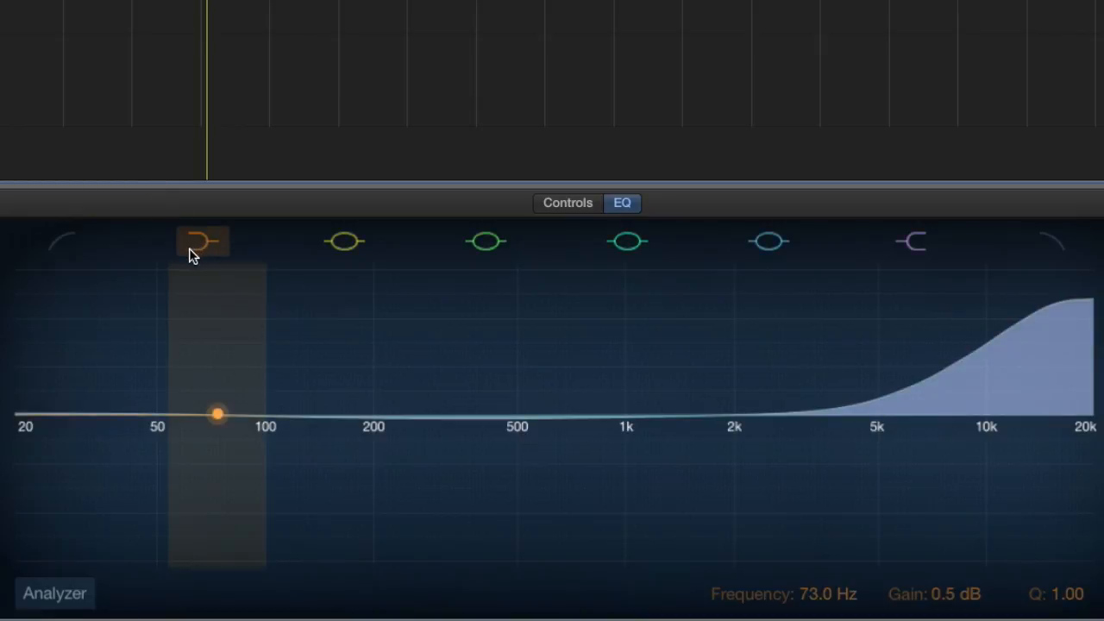
pyautogui.moveTo(328, 251)
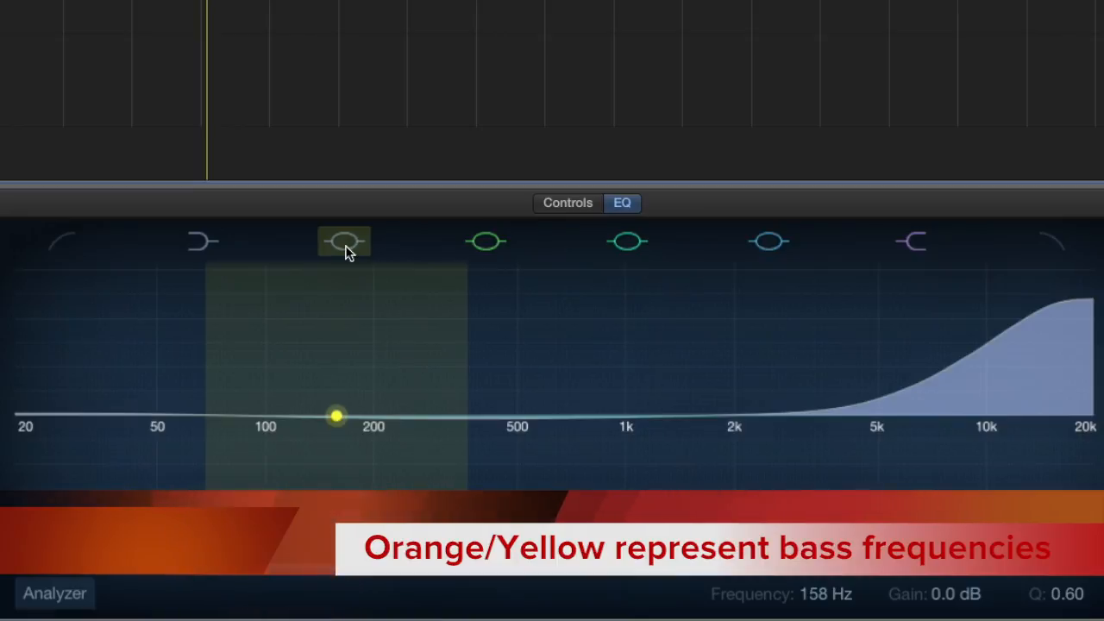
pyautogui.moveTo(489, 246)
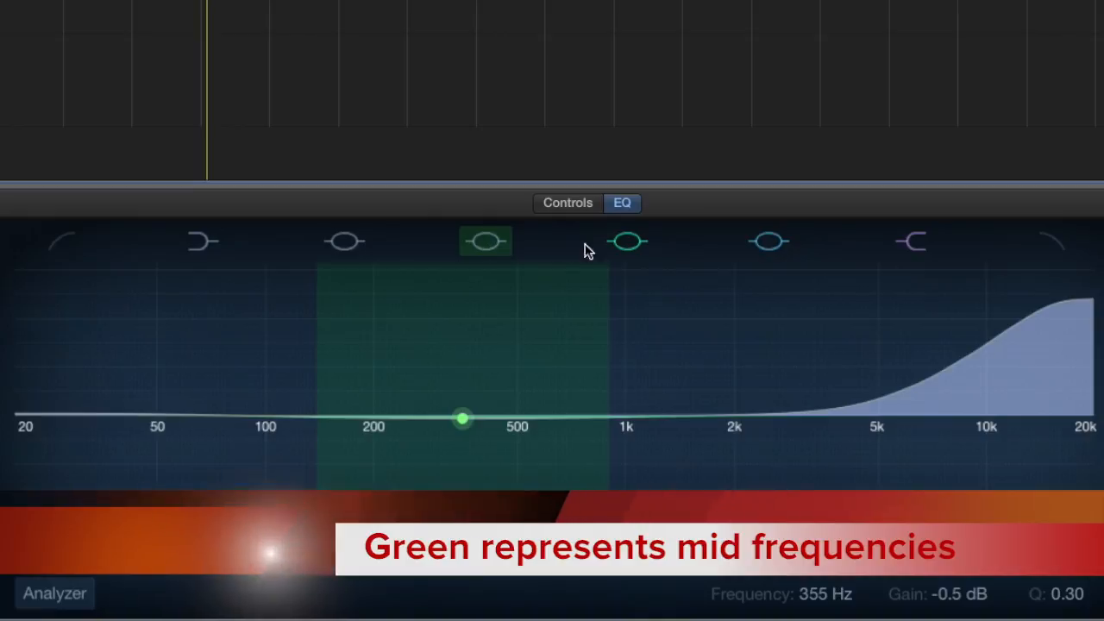
pyautogui.moveTo(624, 246)
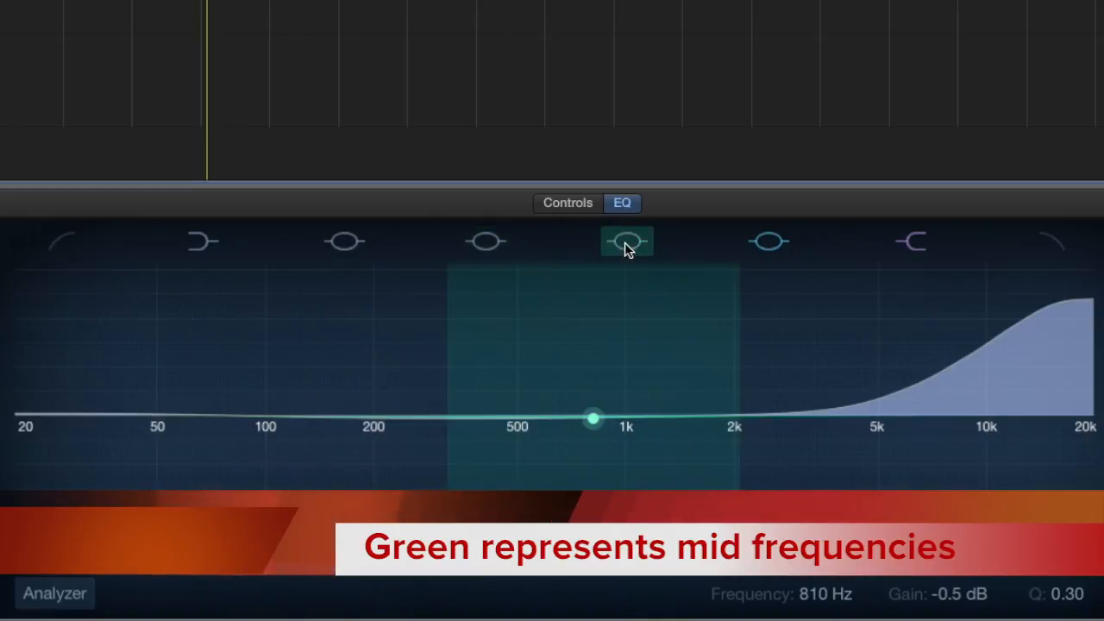
pyautogui.moveTo(779, 245)
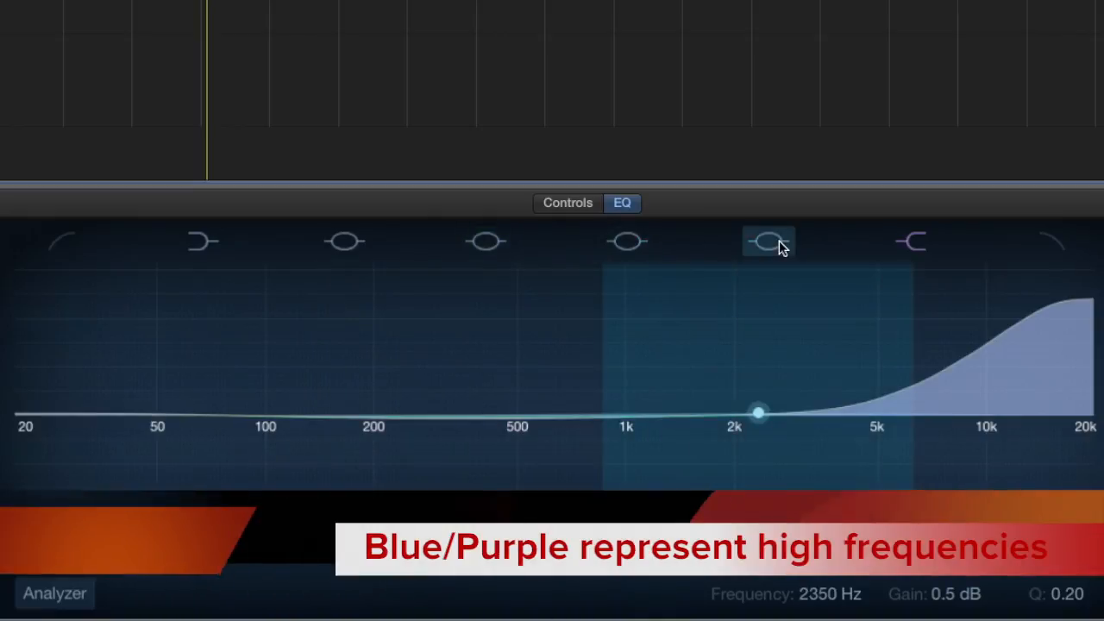
pyautogui.moveTo(915, 246)
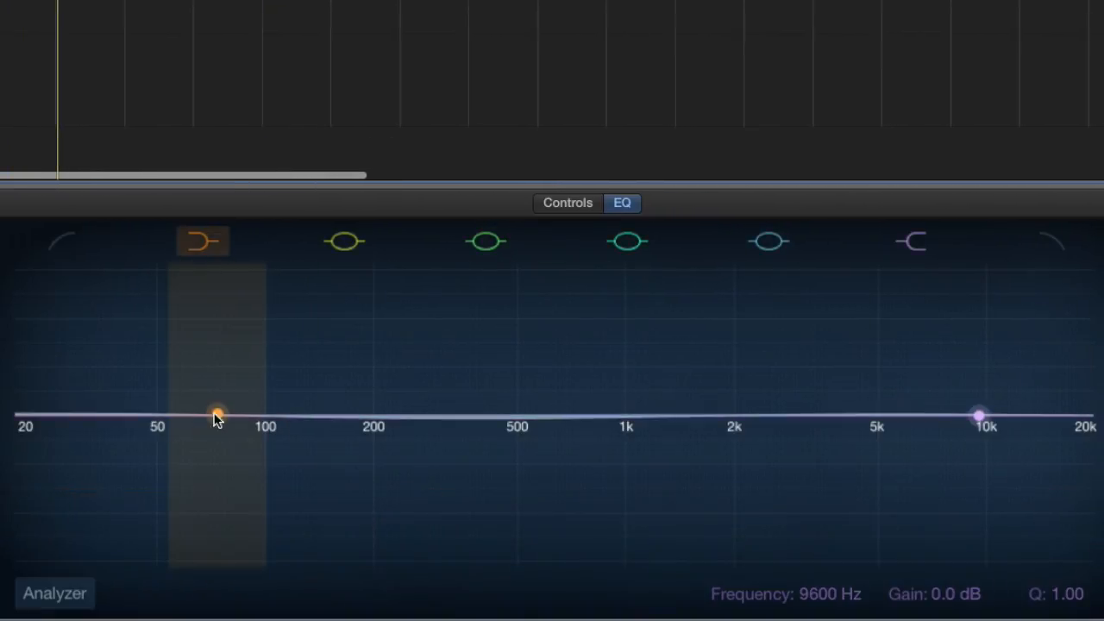
# - Boost the low-shelf EQ band to +24 dB and bring it back to 0.5 dB at 87 Hz
pyautogui.moveTo(219, 419); pyautogui.dragTo(231, 240)
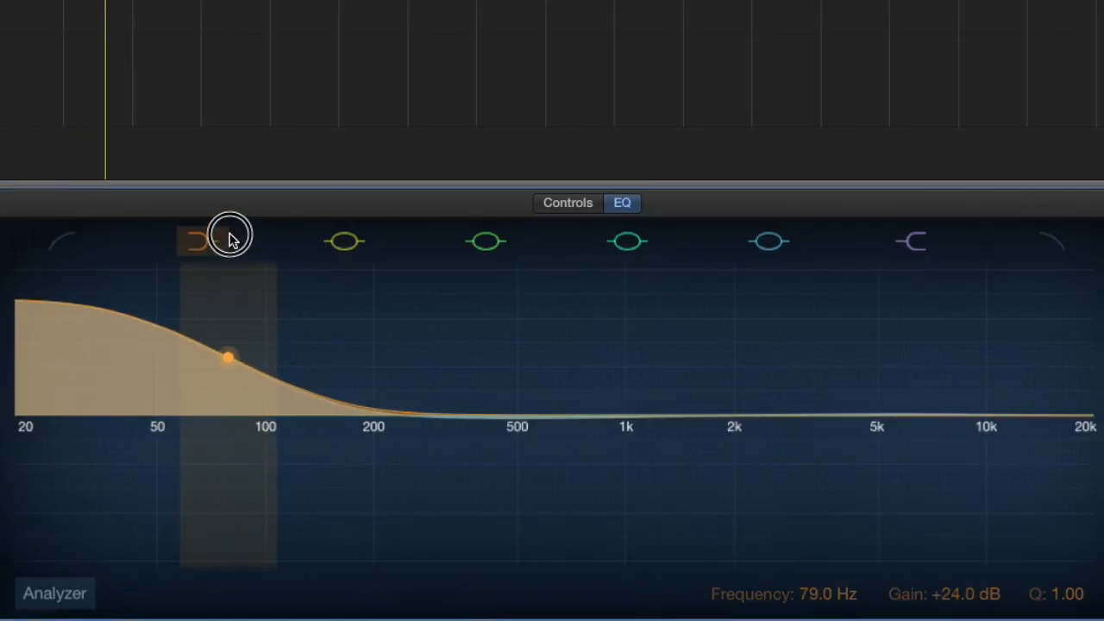
pyautogui.moveTo(229, 239); pyautogui.dragTo(248, 418)
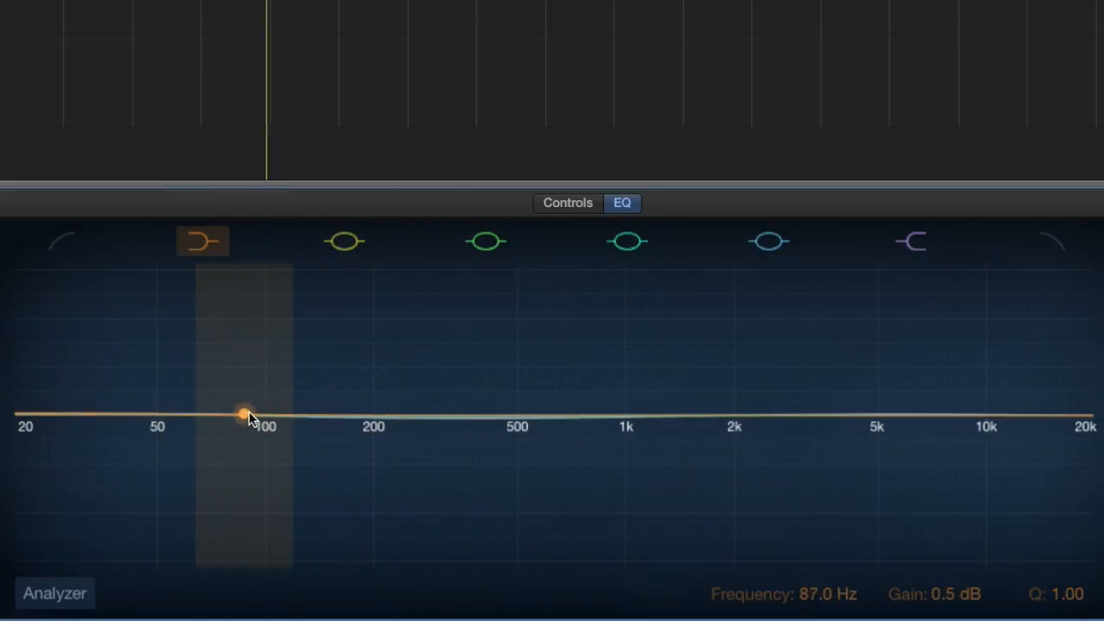
# - Boost the 182 Hz EQ band to +24 dB and the 1000 Hz band to +15.5 dB, bringing each back near 0 dB
pyautogui.moveTo(337, 414); pyautogui.dragTo(364, 240)
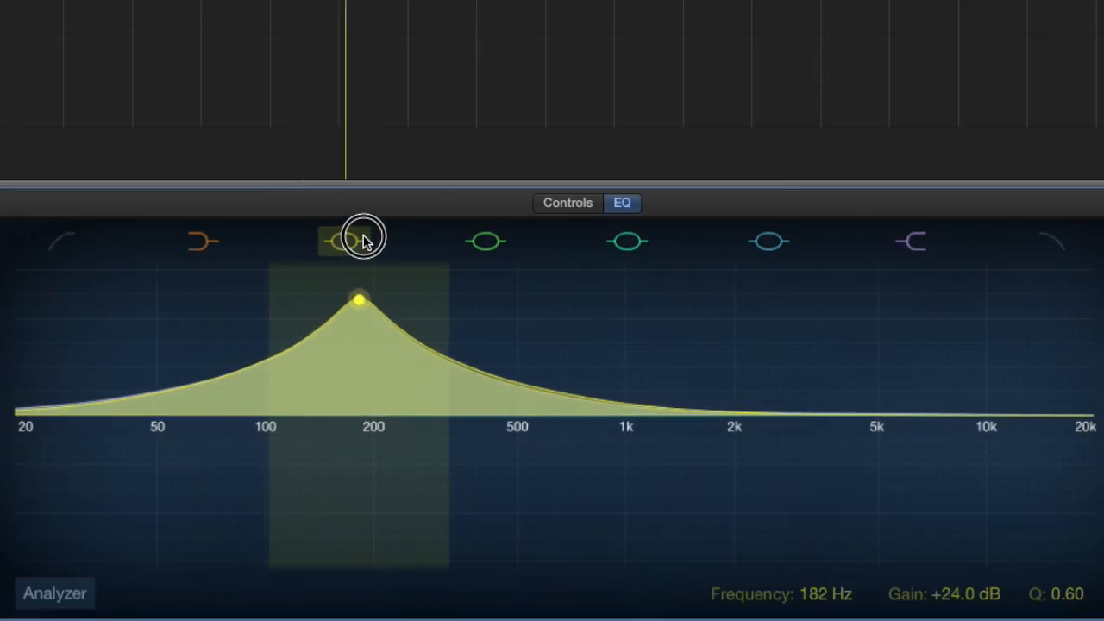
pyautogui.moveTo(363, 240); pyautogui.dragTo(356, 413)
pyautogui.moveTo(467, 422)
pyautogui.mouseDown()
pyautogui.moveTo(491, 259)
pyautogui.moveTo(486, 414)
pyautogui.mouseUp()
pyautogui.moveTo(601, 426); pyautogui.dragTo(629, 319)
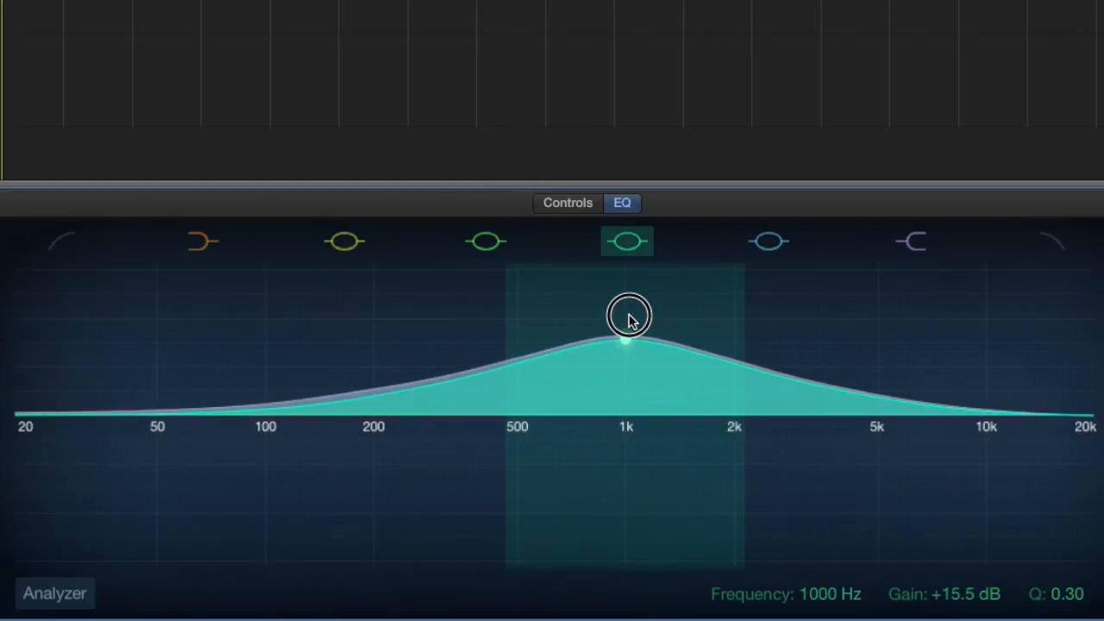
pyautogui.moveTo(629, 319); pyautogui.dragTo(627, 413)
# - Set the 2500 Hz band to 0.5 dB and the high shelf to +1.5 dB at 9900 Hz, and pull the mid bands down
pyautogui.moveTo(765, 411)
pyautogui.mouseDown()
pyautogui.moveTo(773, 309)
pyautogui.moveTo(769, 414)
pyautogui.mouseUp()
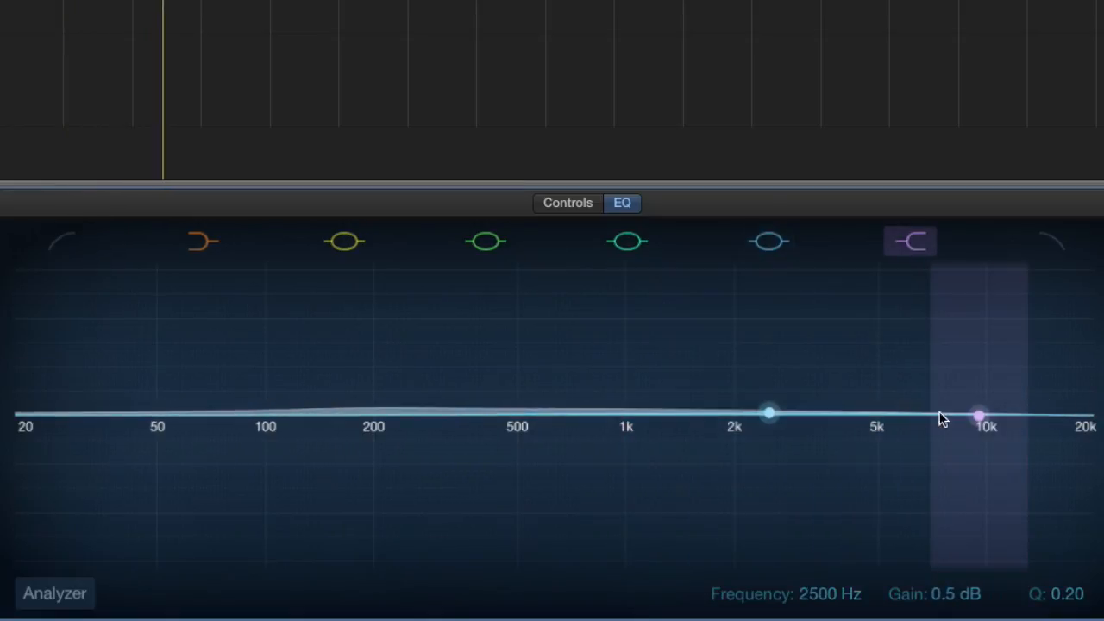
pyautogui.moveTo(978, 416)
pyautogui.mouseDown()
pyautogui.moveTo(943, 313)
pyautogui.moveTo(952, 291)
pyautogui.moveTo(884, 349)
pyautogui.moveTo(868, 281)
pyautogui.moveTo(951, 261)
pyautogui.moveTo(984, 400)
pyautogui.mouseUp()
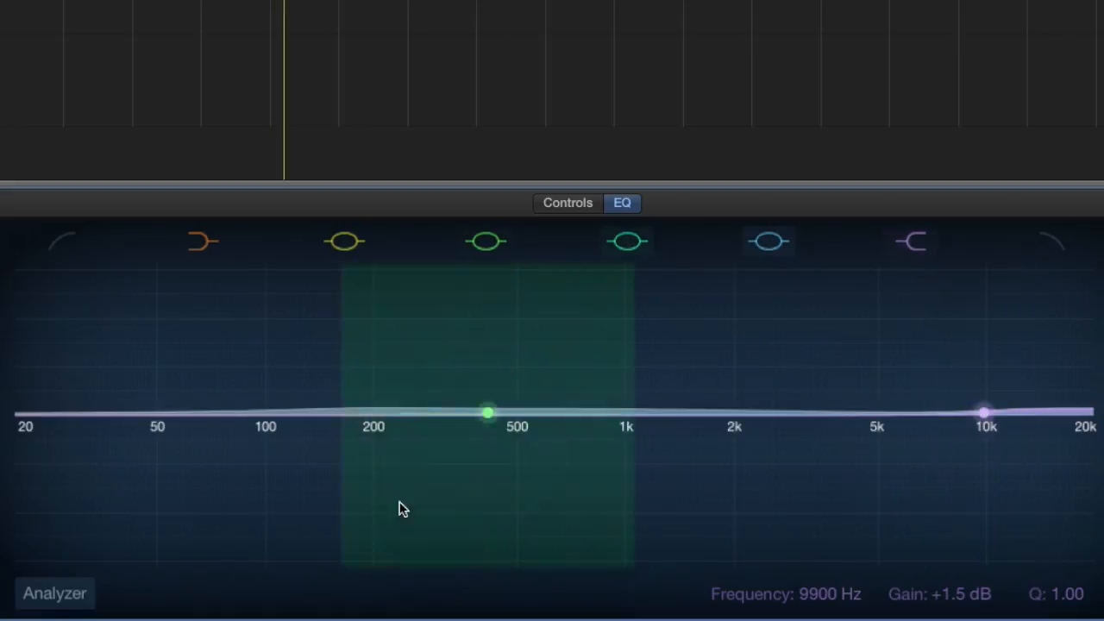
pyautogui.moveTo(489, 411)
pyautogui.mouseDown()
pyautogui.moveTo(496, 570)
pyautogui.moveTo(505, 419)
pyautogui.mouseUp()
pyautogui.moveTo(628, 414)
pyautogui.mouseDown()
pyautogui.moveTo(634, 555)
pyautogui.moveTo(627, 421)
pyautogui.mouseUp()
pyautogui.moveTo(771, 420); pyautogui.dragTo(771, 486)
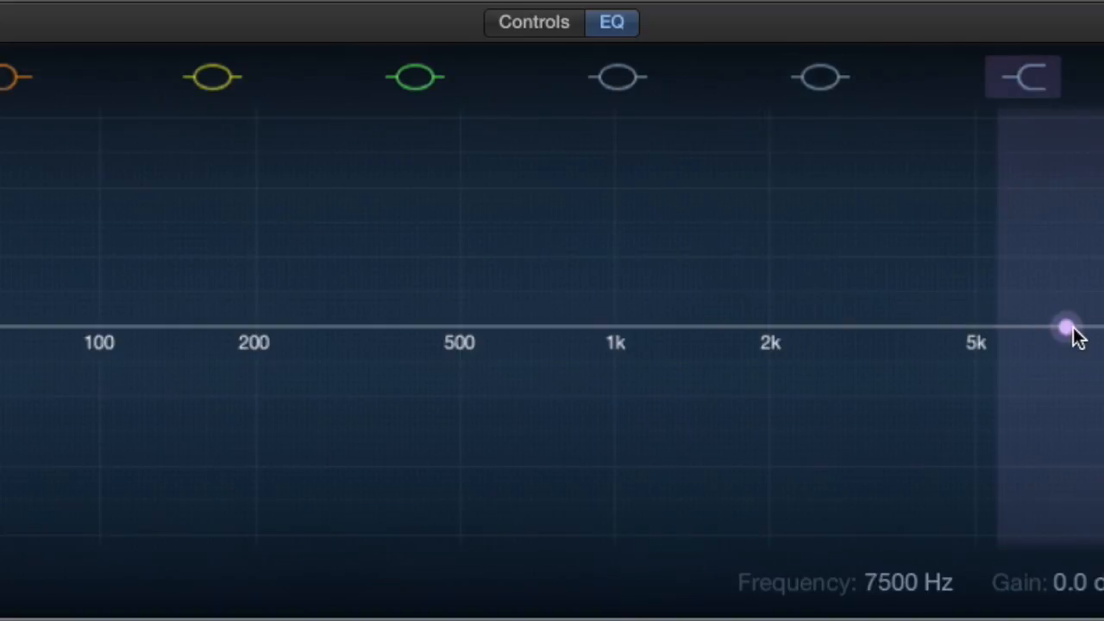
# - Boost the 7500 Hz high shelf to about +14.5 dB and the 2500 Hz band to +5.5 dB, slightly raising the band between 500 Hz and 1 kHz
pyautogui.moveTo(1077, 337); pyautogui.dragTo(1078, 194)
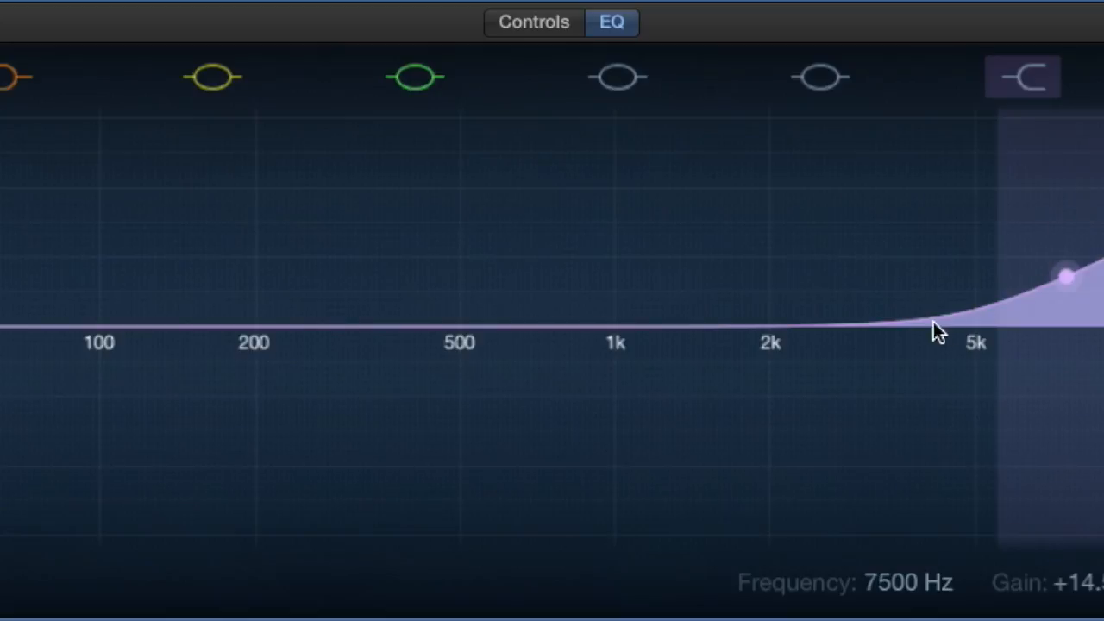
pyautogui.moveTo(819, 328); pyautogui.dragTo(821, 277)
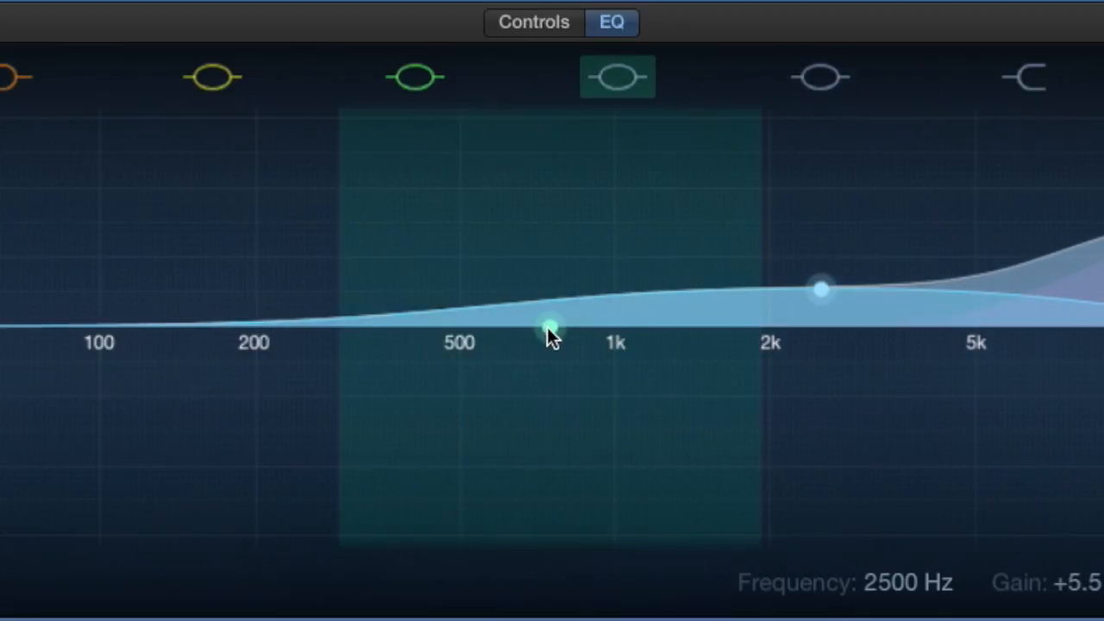
pyautogui.moveTo(549, 328)
pyautogui.mouseDown()
pyautogui.moveTo(535, 288)
pyautogui.moveTo(535, 313)
pyautogui.mouseUp()
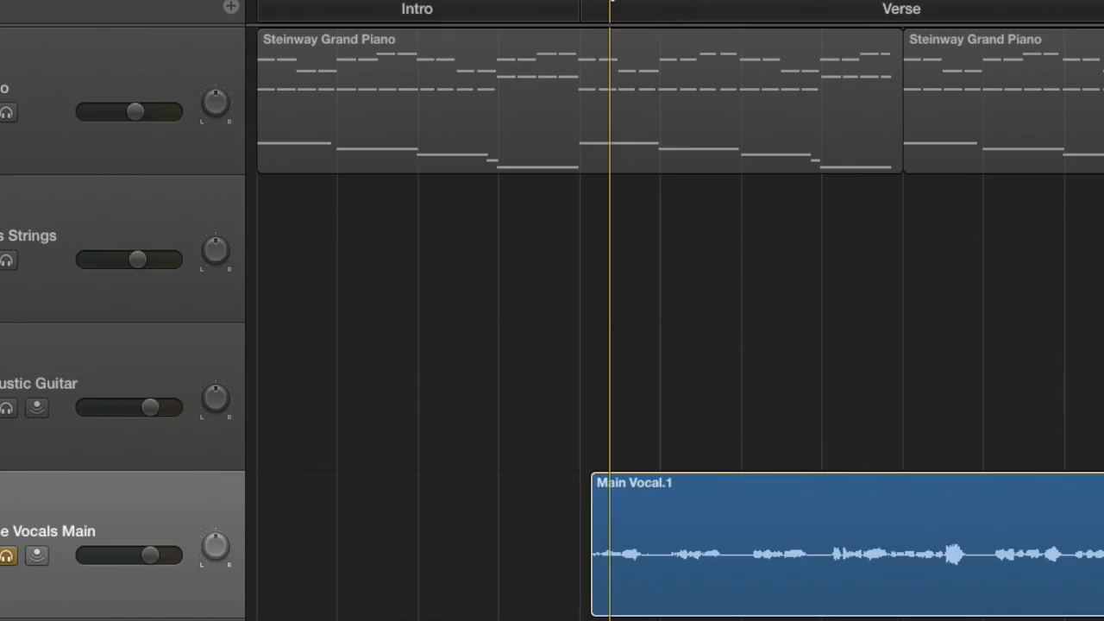
# - Move the playhead to the start of the verse vocal region, turn off solo on Verse Vocals Main and play the full mix
pyautogui.moveTo(611, 2); pyautogui.dragTo(588, 5)
pyautogui.click(7, 557)
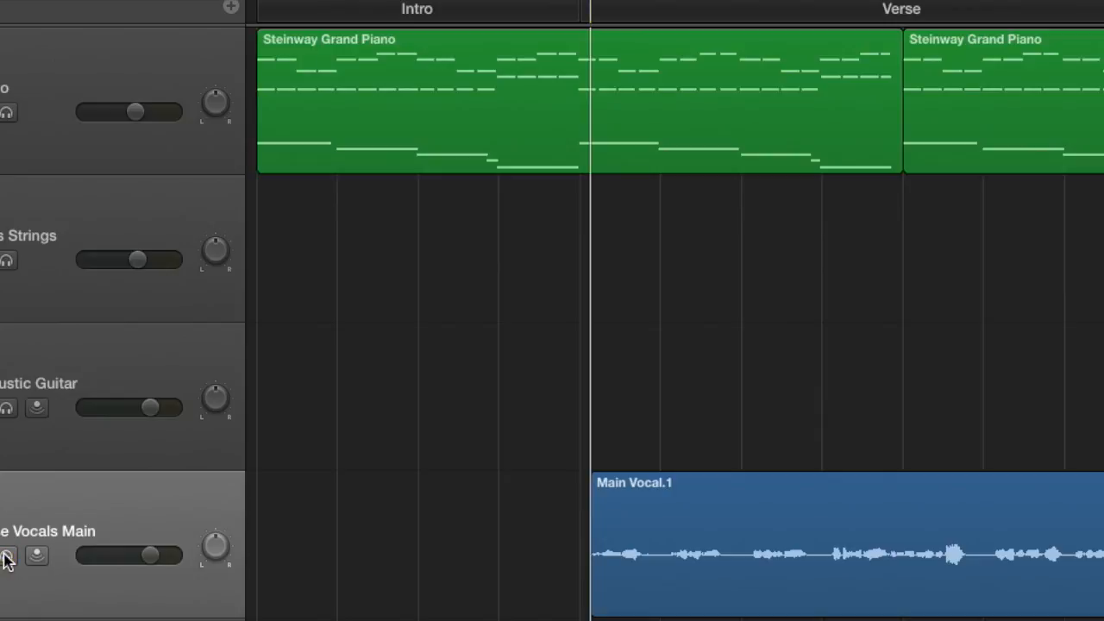
pyautogui.press('space')
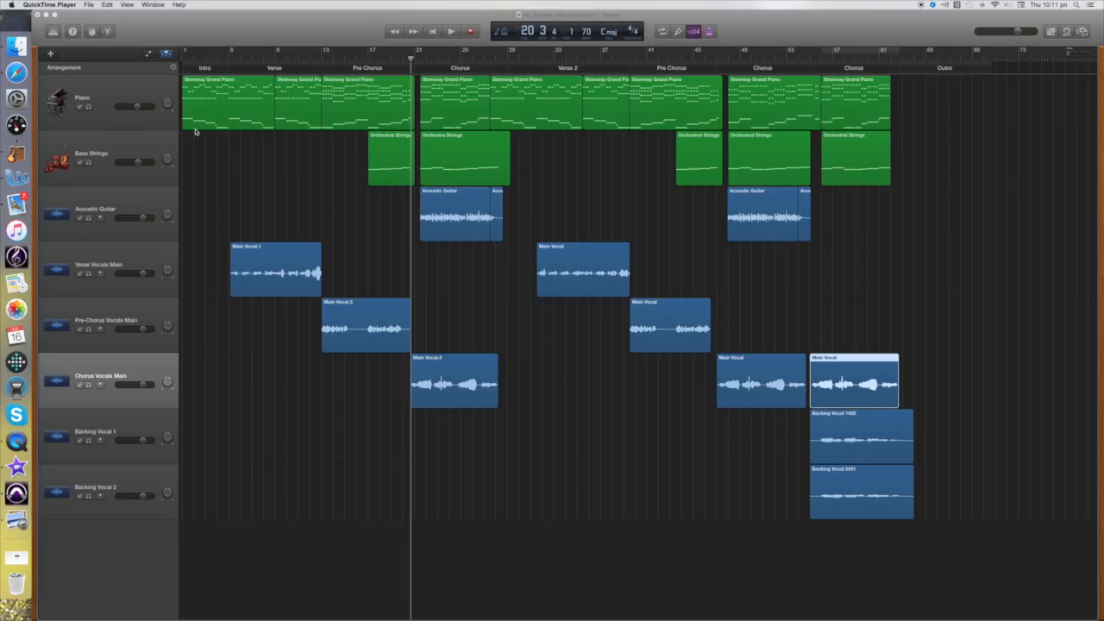
# - Open the Library's Voice patches and try Fuzz Vocal, Telephone Vocal, Tube Vocal and Bright Vocal on the Verse Vocals Main track
pyautogui.click(52, 32)
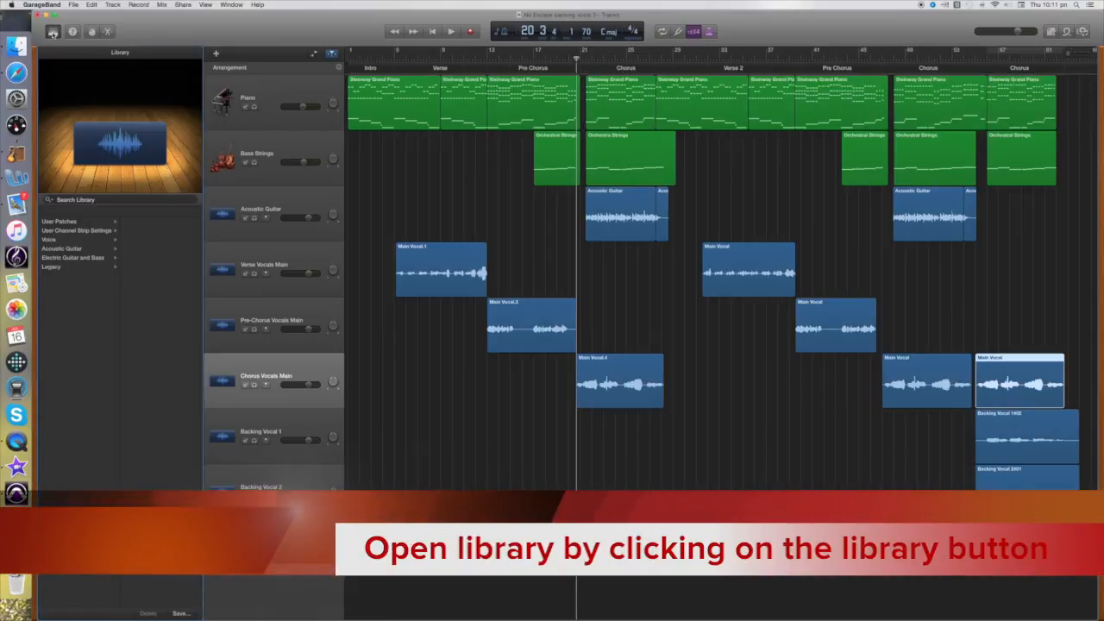
pyautogui.click(48, 244)
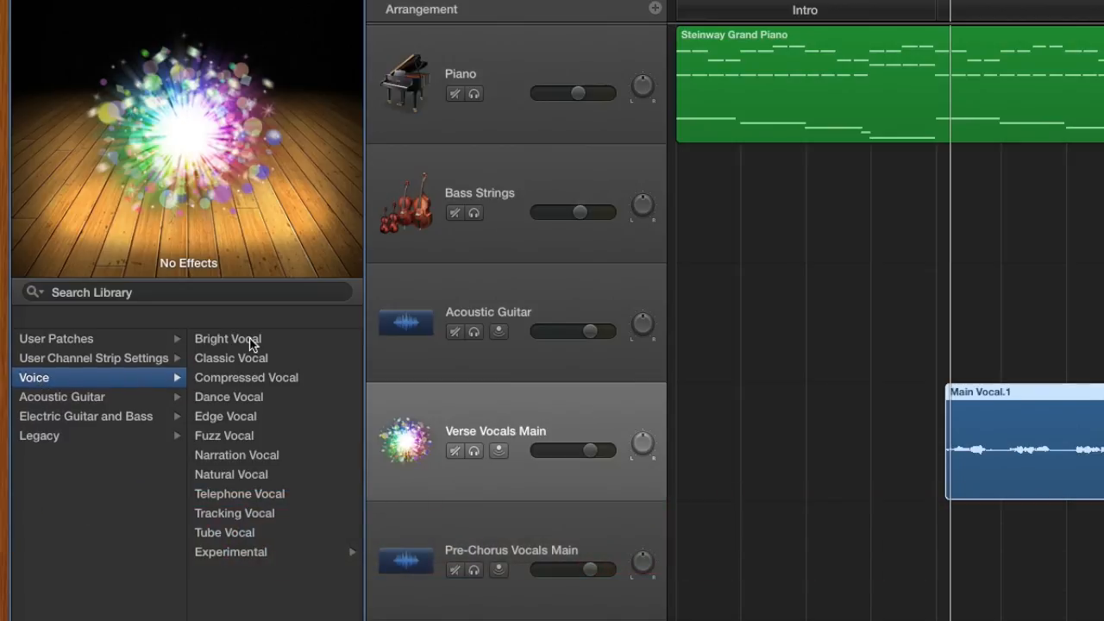
pyautogui.click(232, 439)
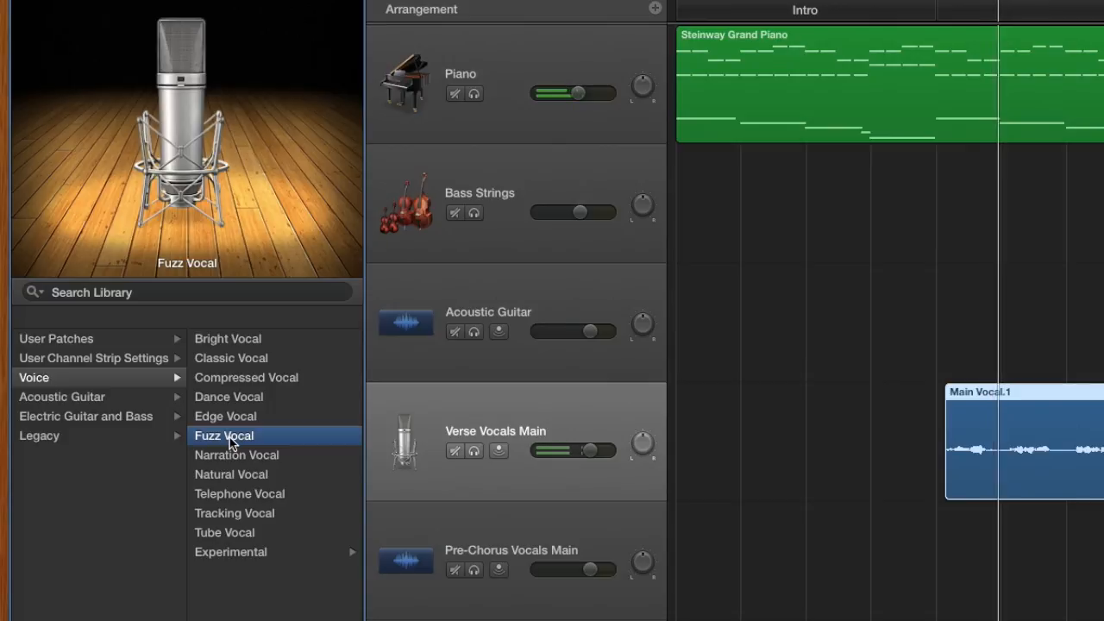
pyautogui.click(241, 496)
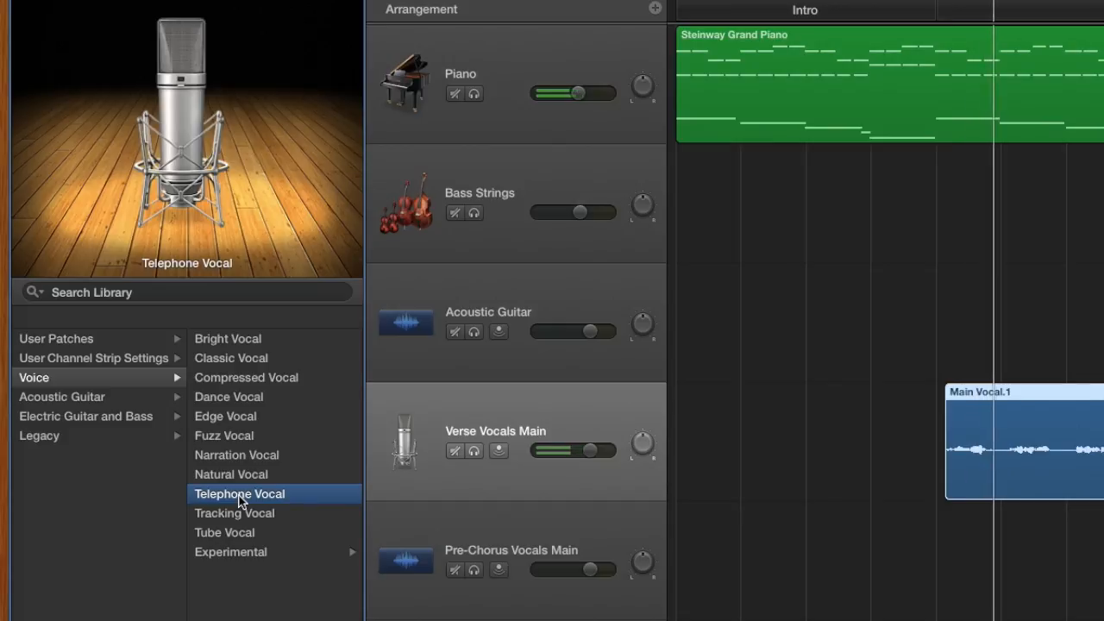
pyautogui.click(222, 535)
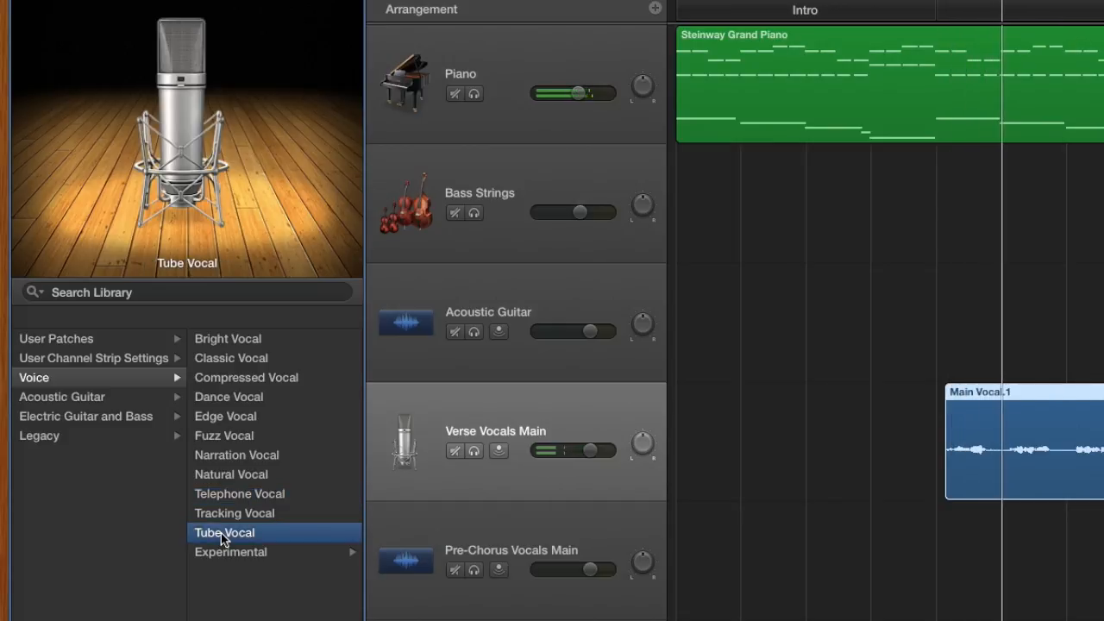
pyautogui.click(227, 339)
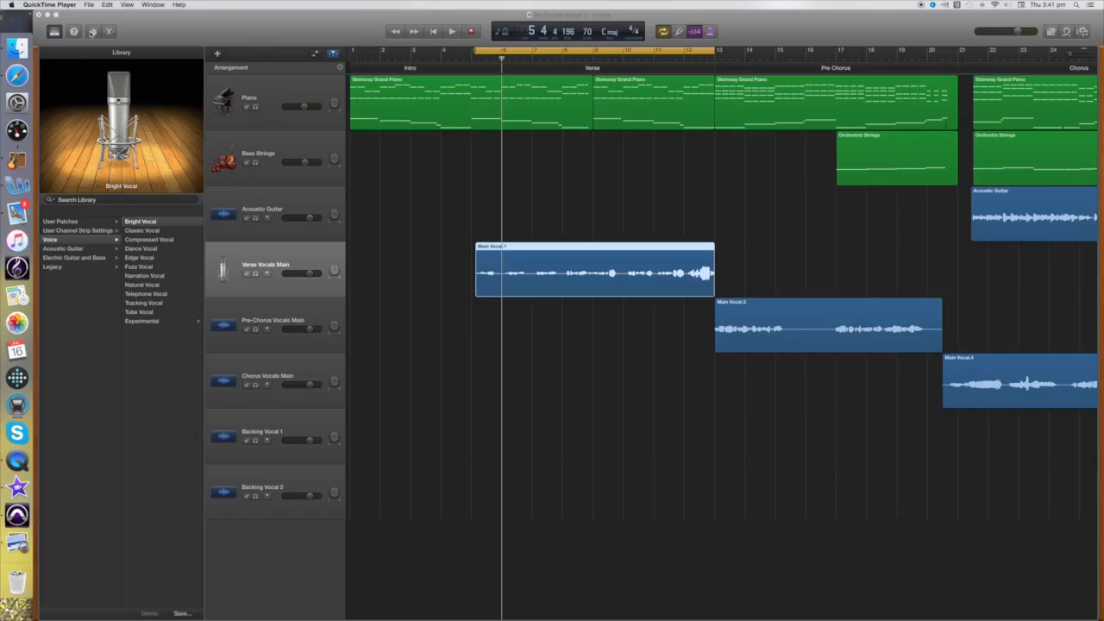
# - Show the Smart Controls and compare the EQ curves of the Classic Vocal and Bright Vocal patches
pyautogui.click(92, 32)
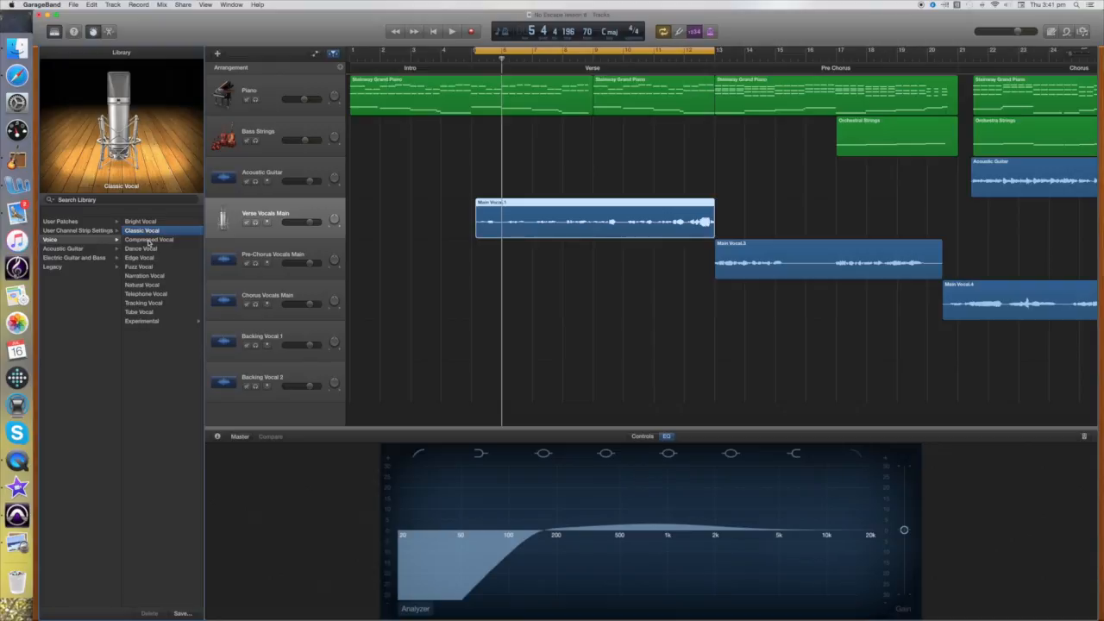
pyautogui.press('Up')
pyautogui.moveTo(806, 533); pyautogui.dragTo(794, 568)
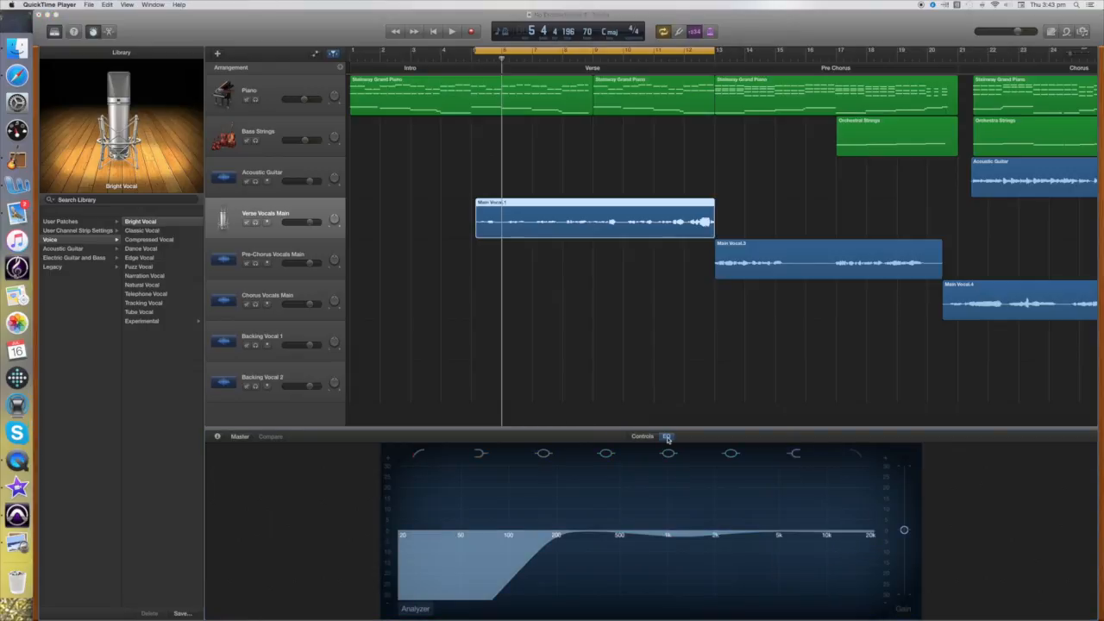
# - Show Bright Vocal's control knobs and switch the verse vocal to Classic Vocal, discarding the unsaved patch changes
pyautogui.click(643, 436)
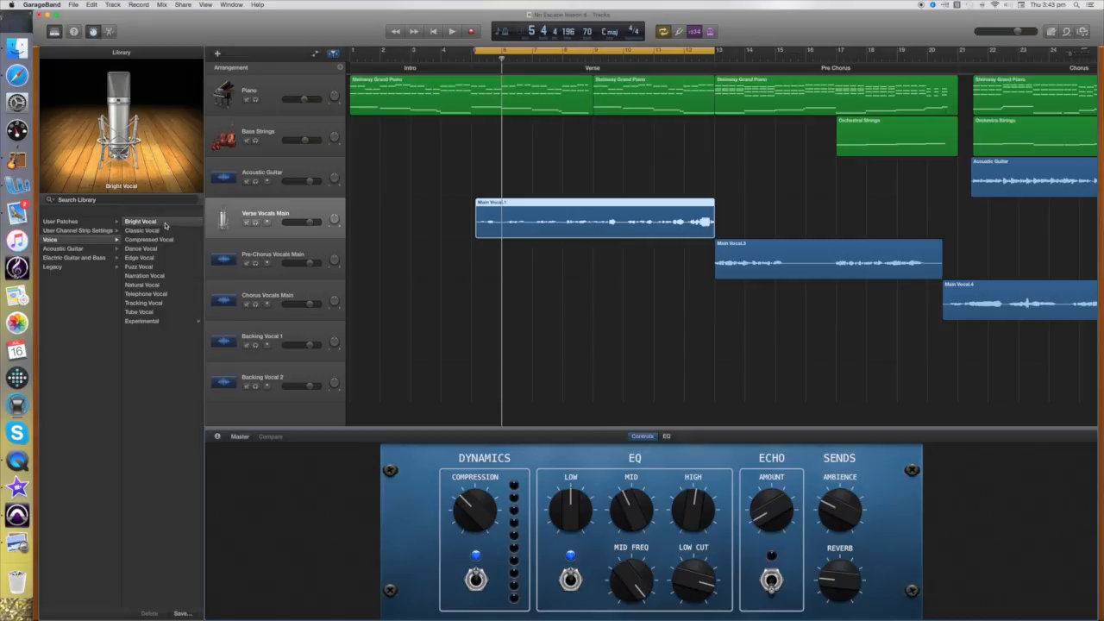
pyautogui.click(157, 231)
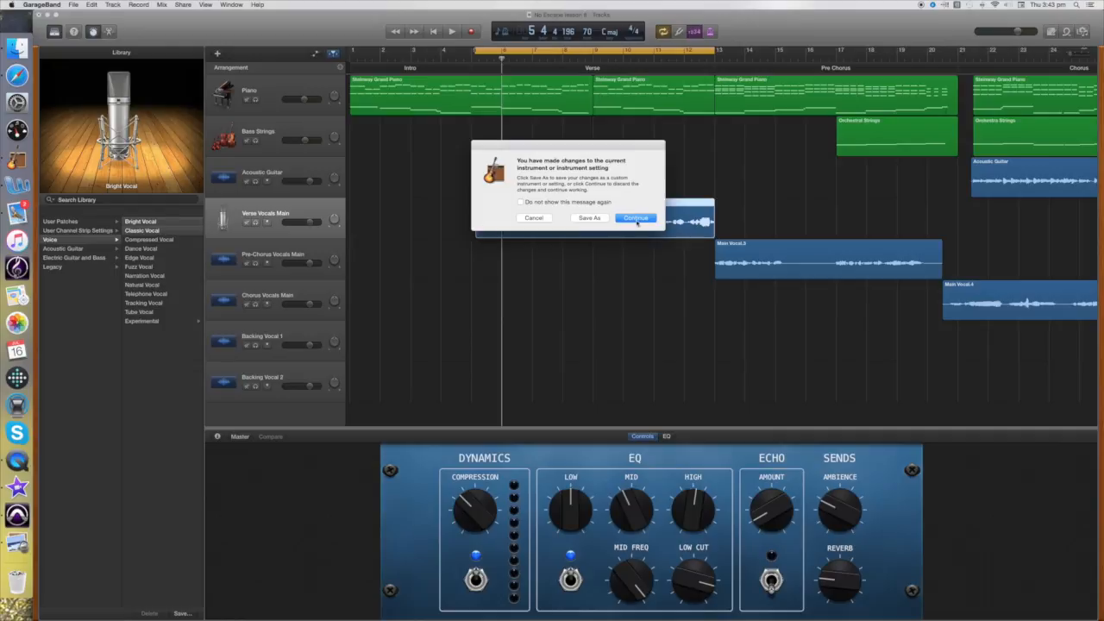
pyautogui.click(636, 218)
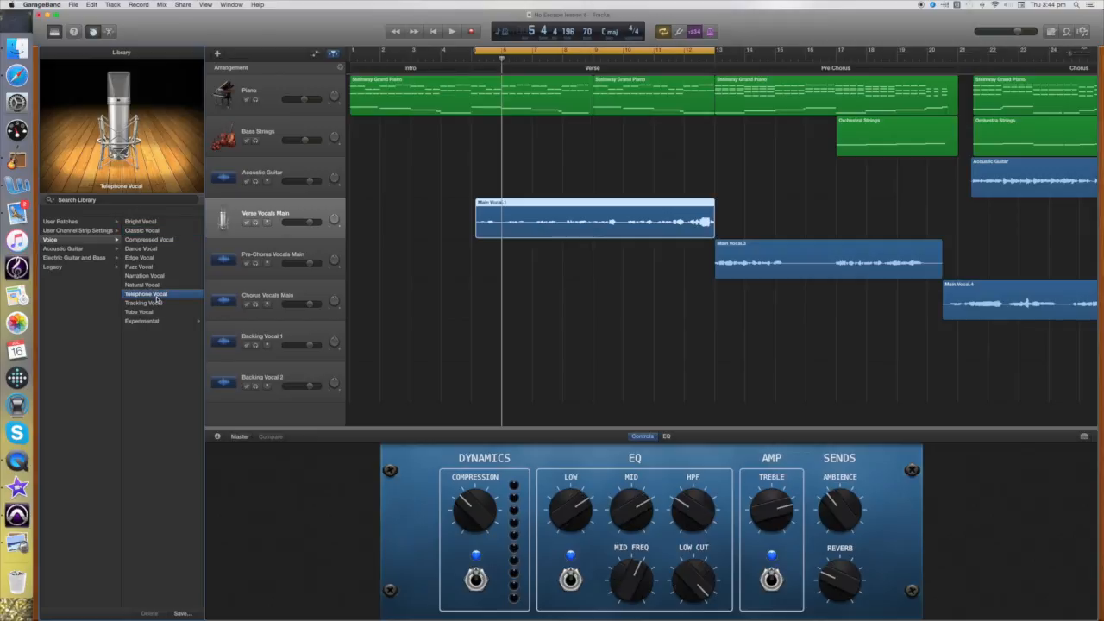
# - Play the verse with the Telephone Vocal patch while raising its reverb and ambience sends
pyautogui.press('space')
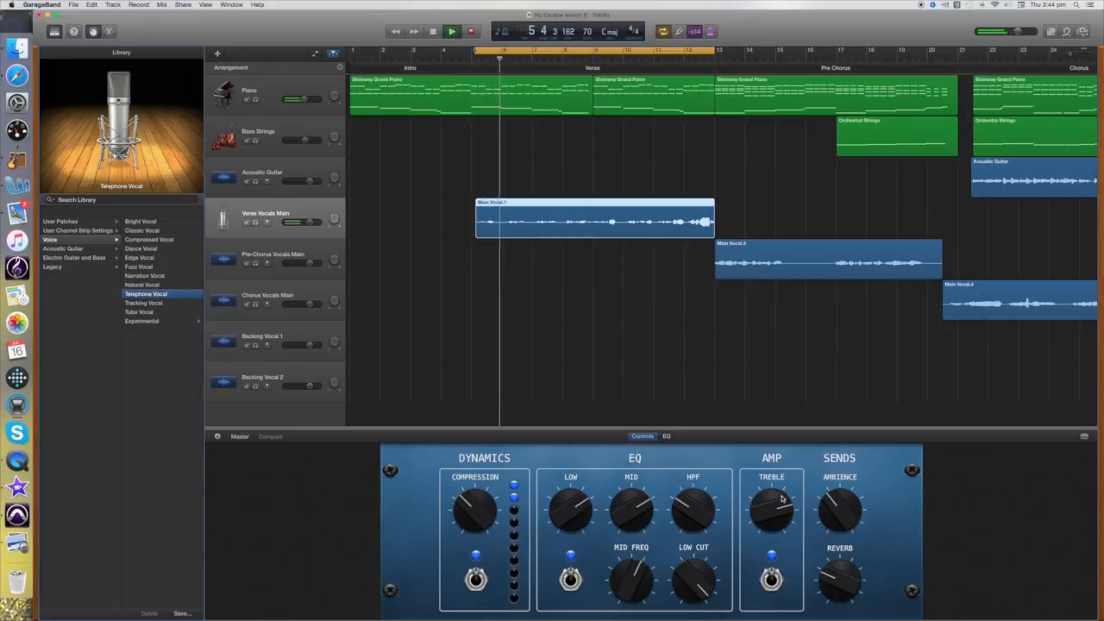
pyautogui.moveTo(826, 573); pyautogui.dragTo(860, 516)
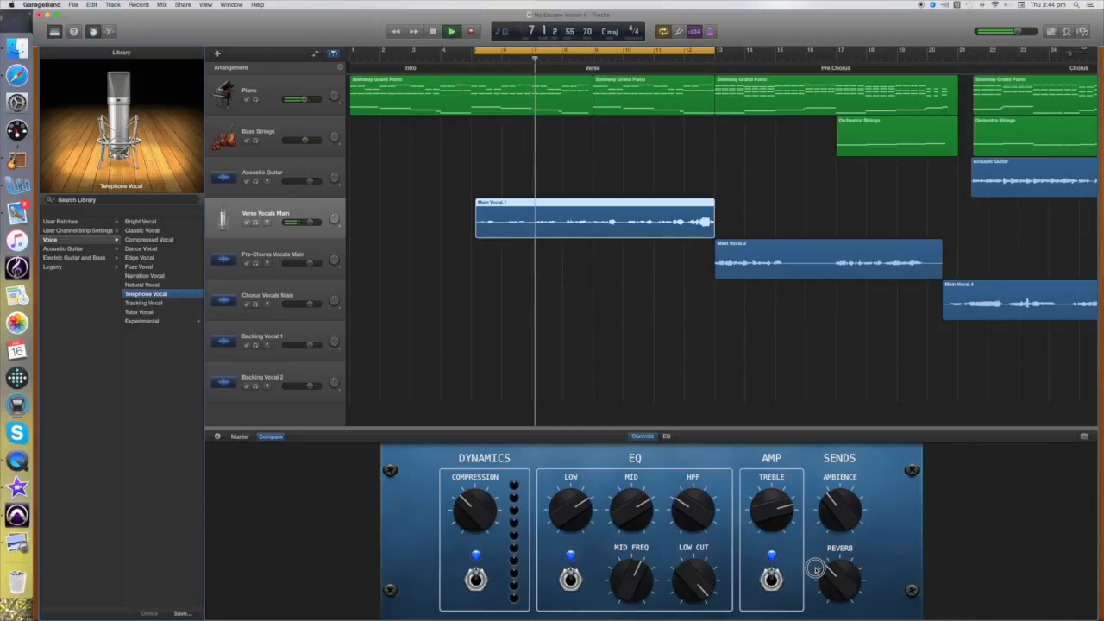
pyautogui.moveTo(826, 523); pyautogui.dragTo(825, 483)
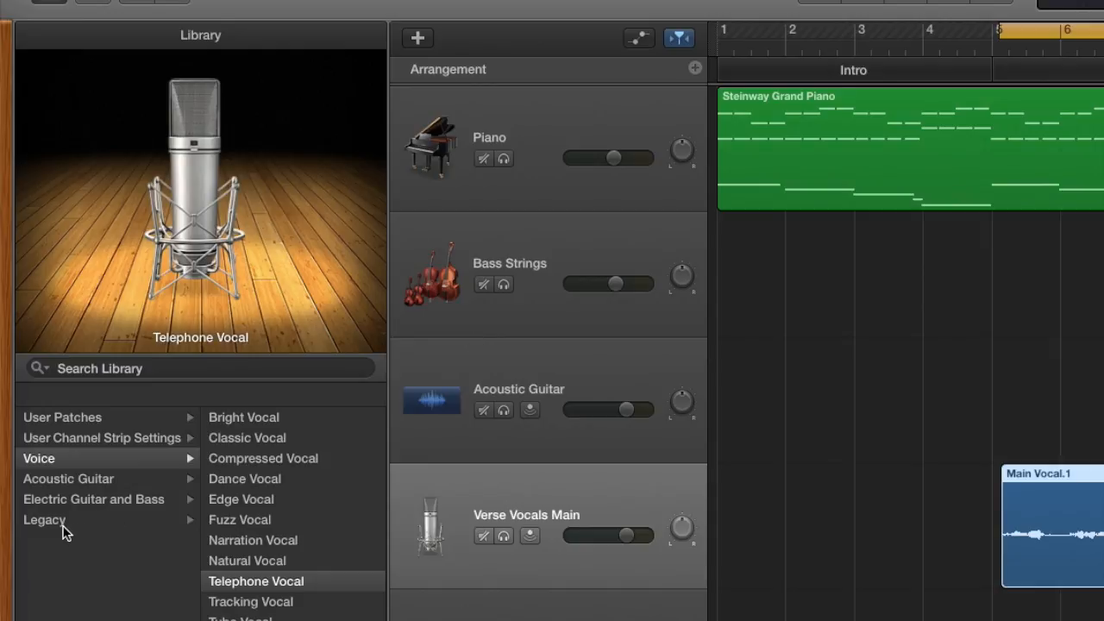
# - Try the No Effects, Ambient Vocals and Helium Breath patches from the Legacy GarageBand vocals on the verse vocal during playback
pyautogui.click(57, 528)
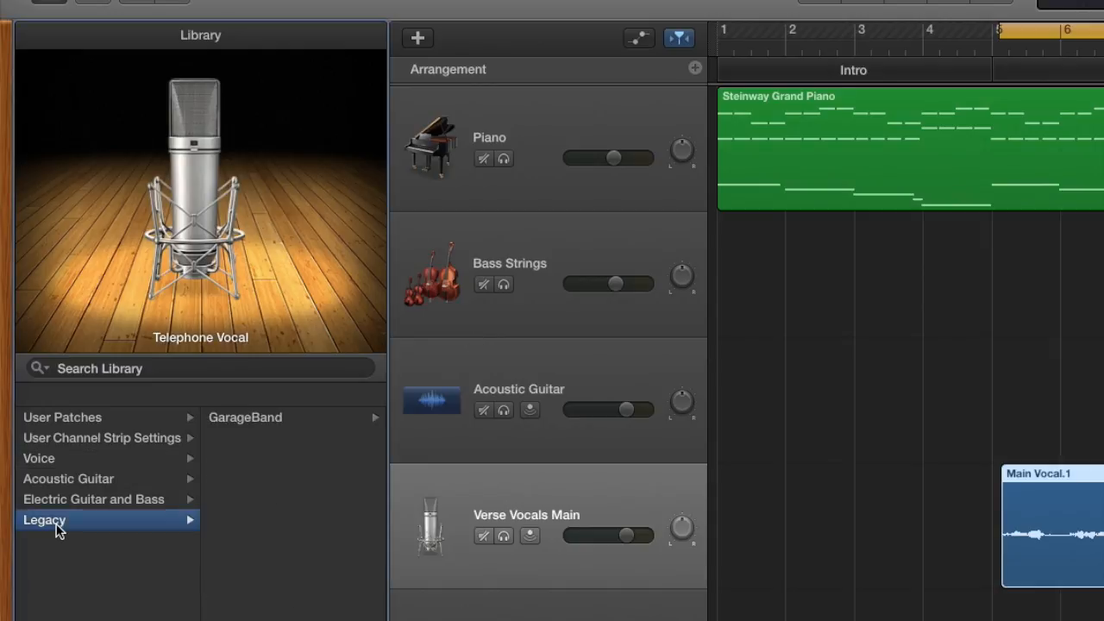
pyautogui.click(230, 418)
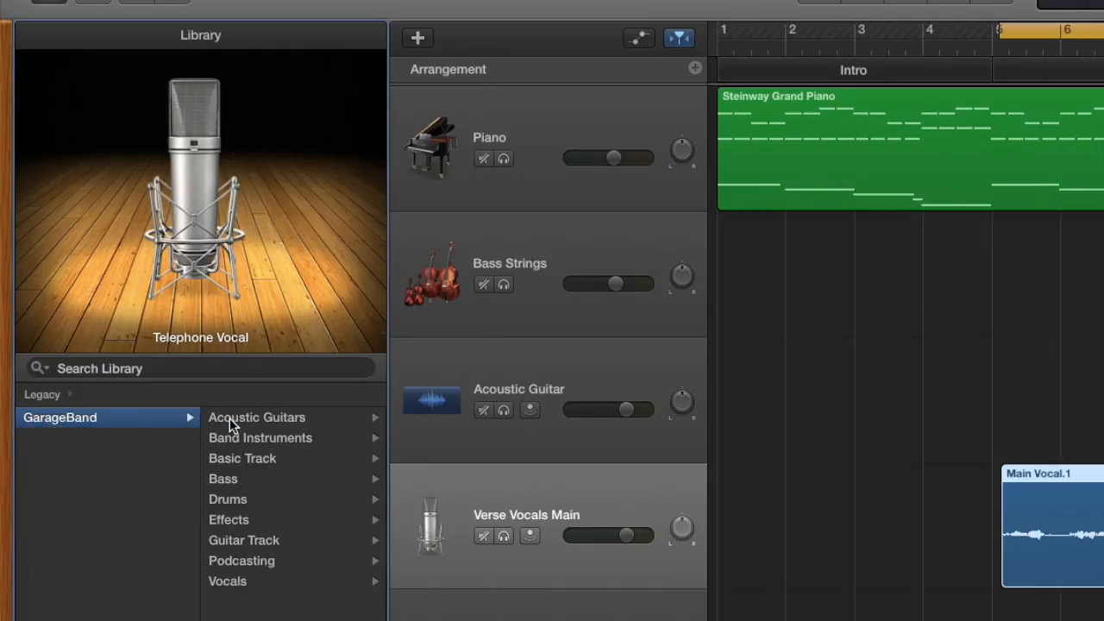
pyautogui.click(229, 581)
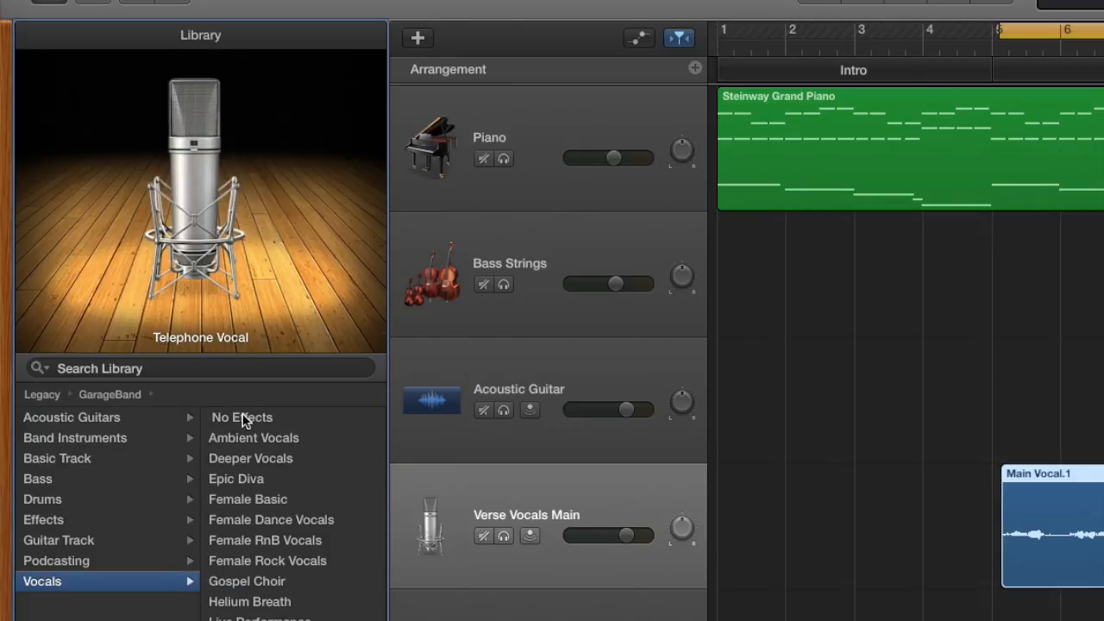
pyautogui.click(239, 418)
pyautogui.press('space')
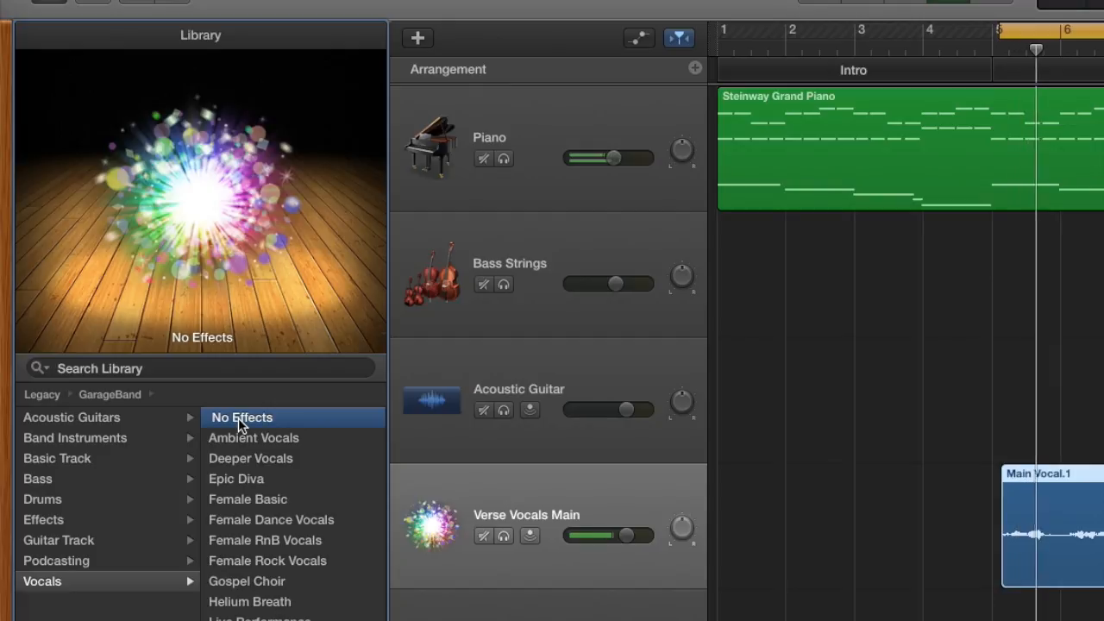
pyautogui.click(239, 442)
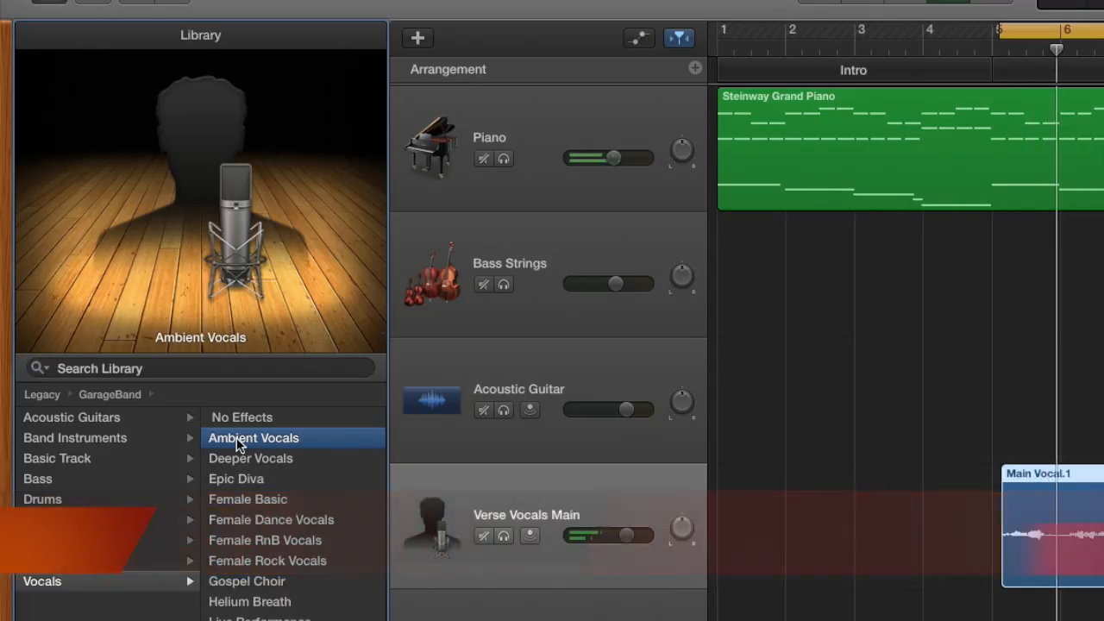
pyautogui.click(253, 604)
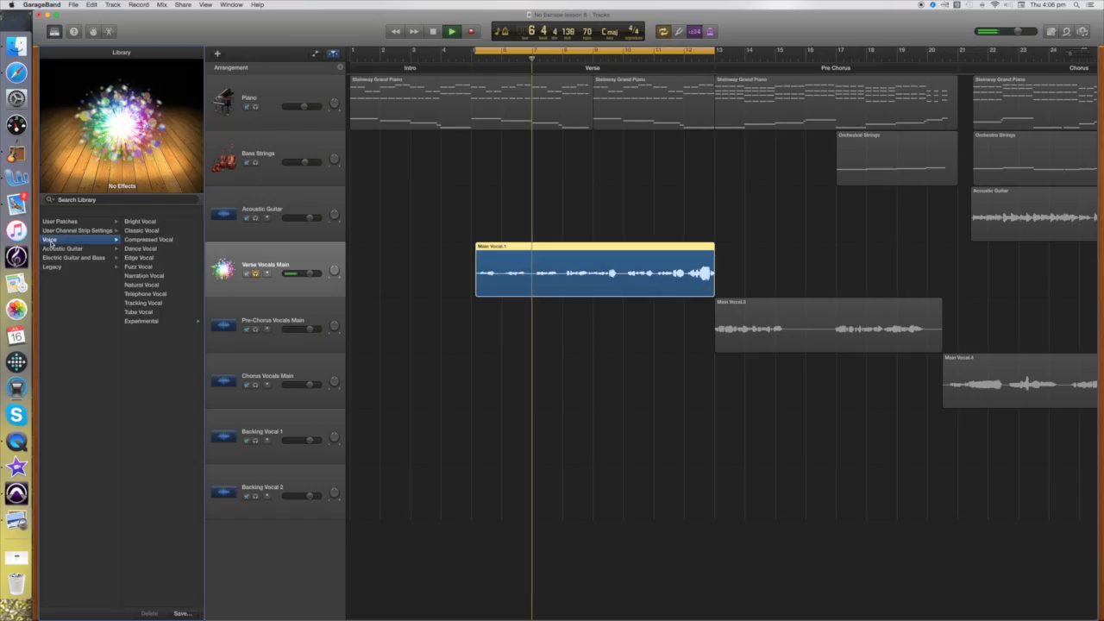
# - Load Bright Vocal on the soloed verse vocal and raise its ambience send to midway and its reverb send just past midway
pyautogui.click(135, 222)
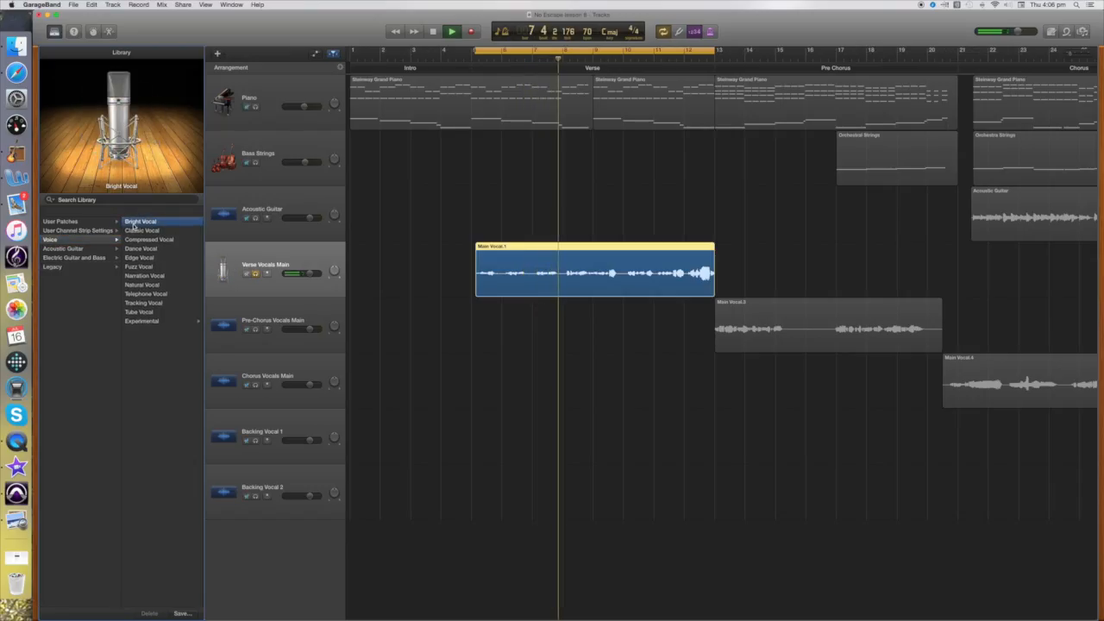
pyautogui.press('b')
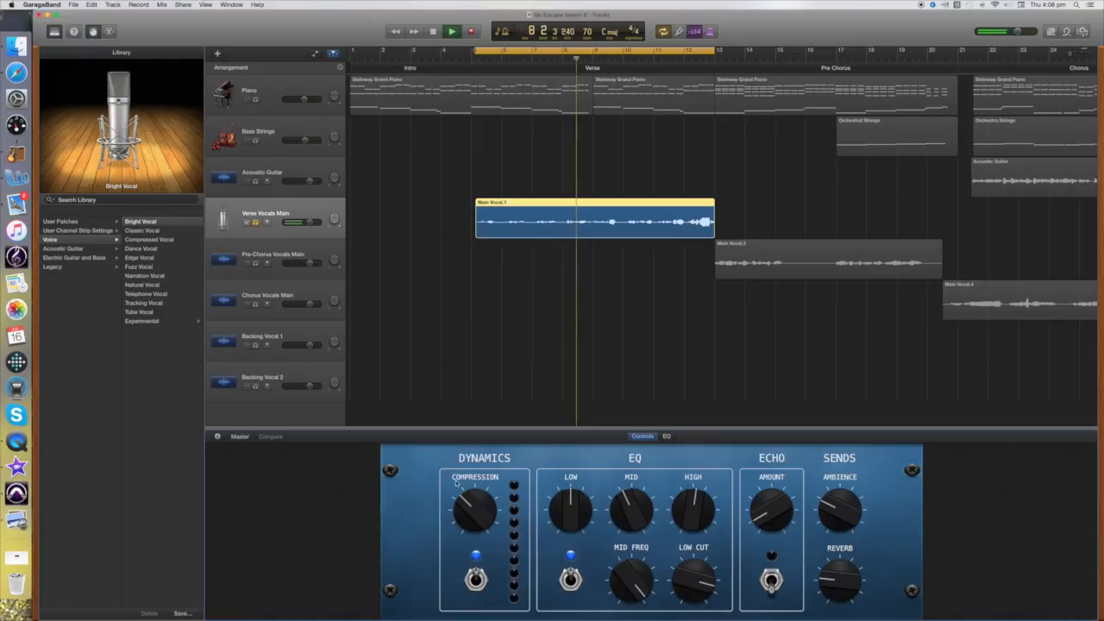
pyautogui.click(851, 492)
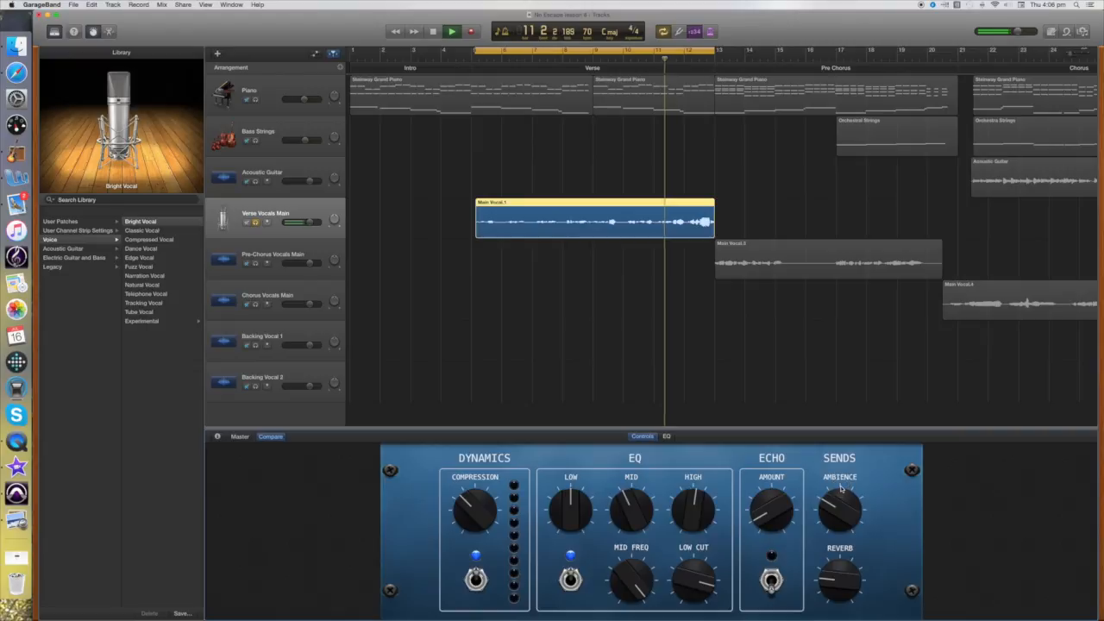
pyautogui.click(842, 489)
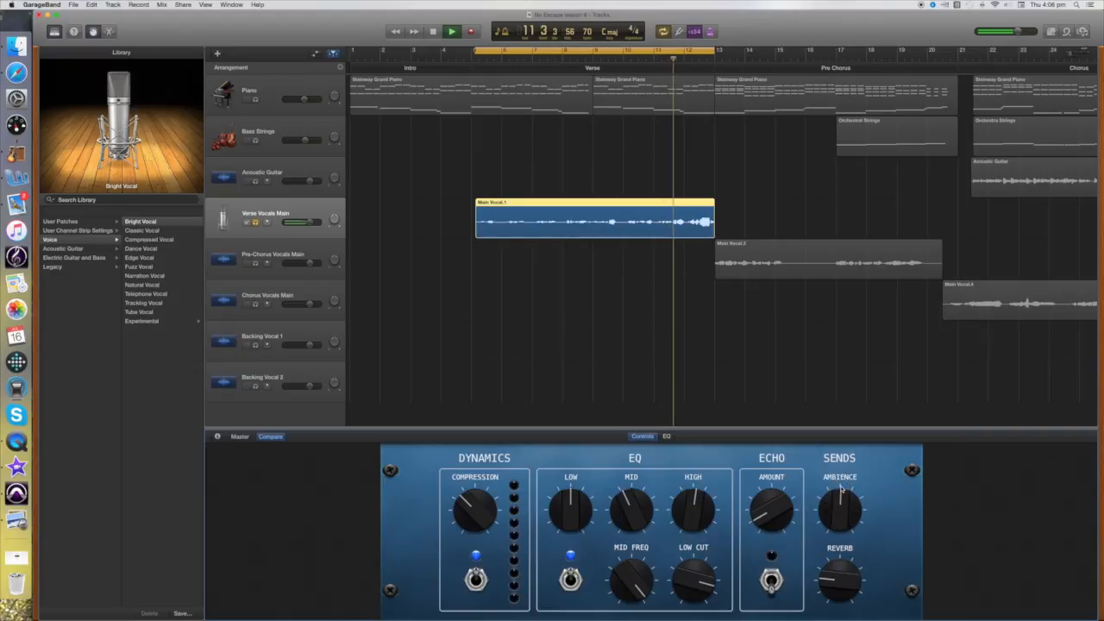
pyautogui.click(857, 563)
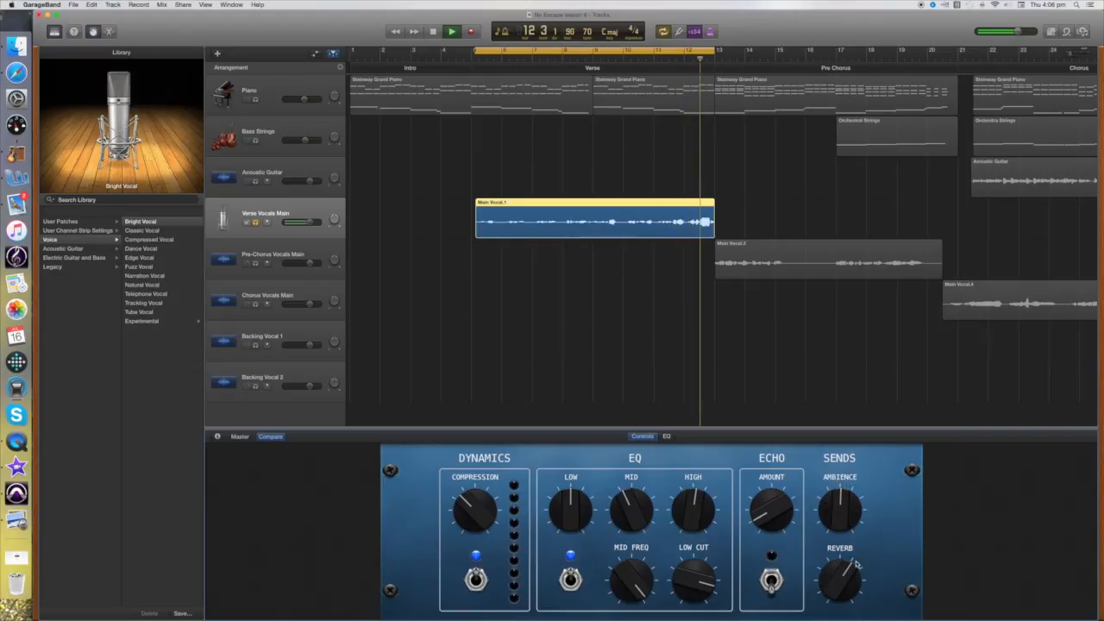
# - Raise Bright Vocal's compression past midway during verse playback and save the altered settings as a user patch
pyautogui.click(488, 492)
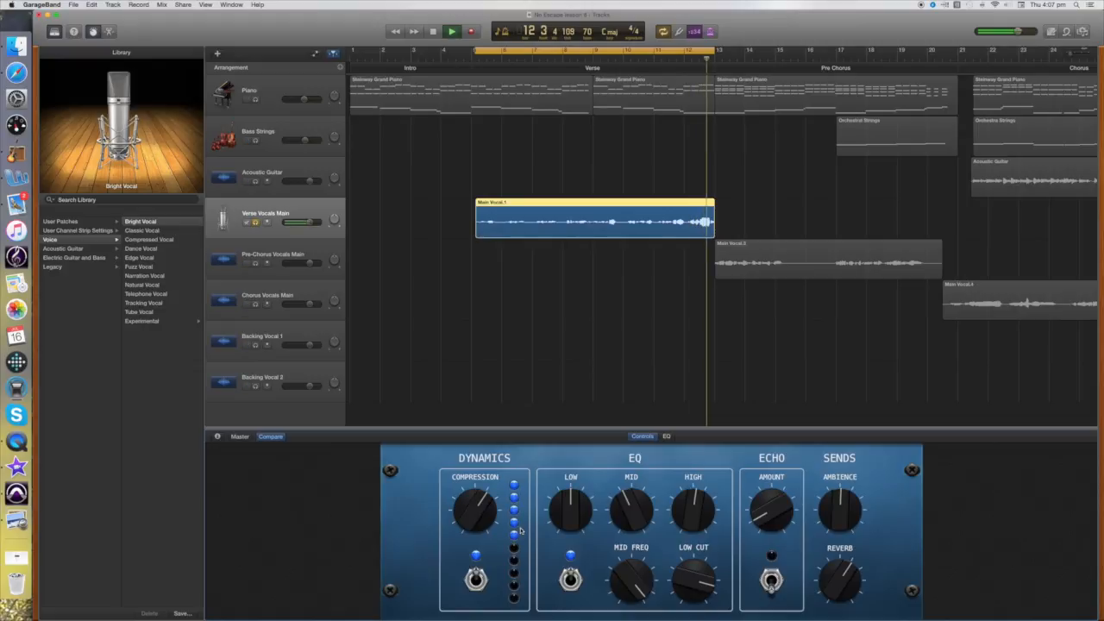
pyautogui.press('space')
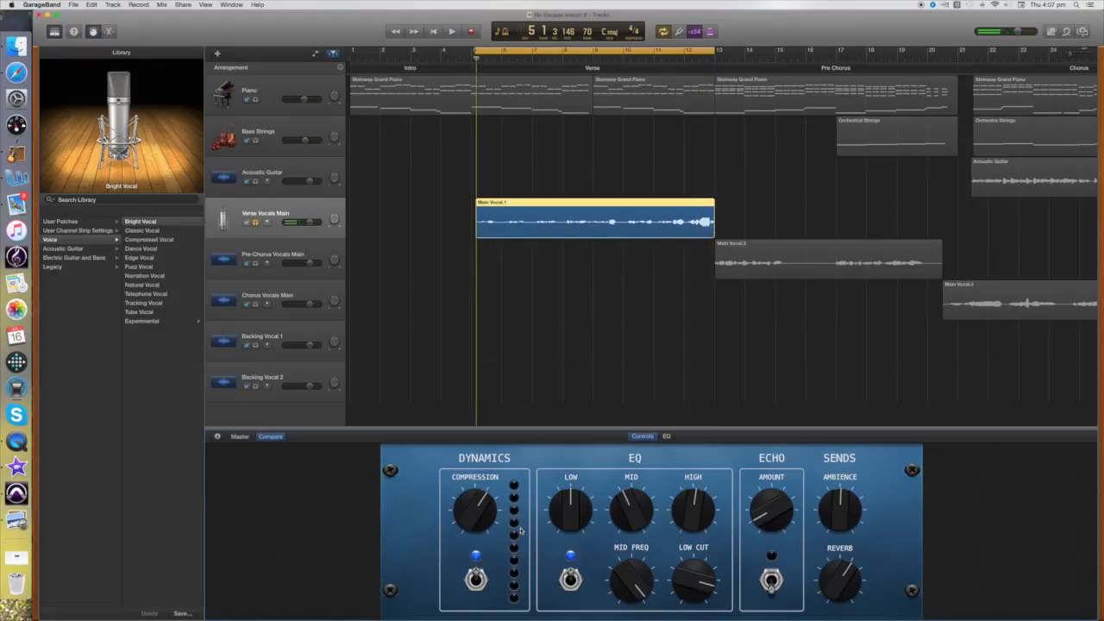
pyautogui.click(183, 614)
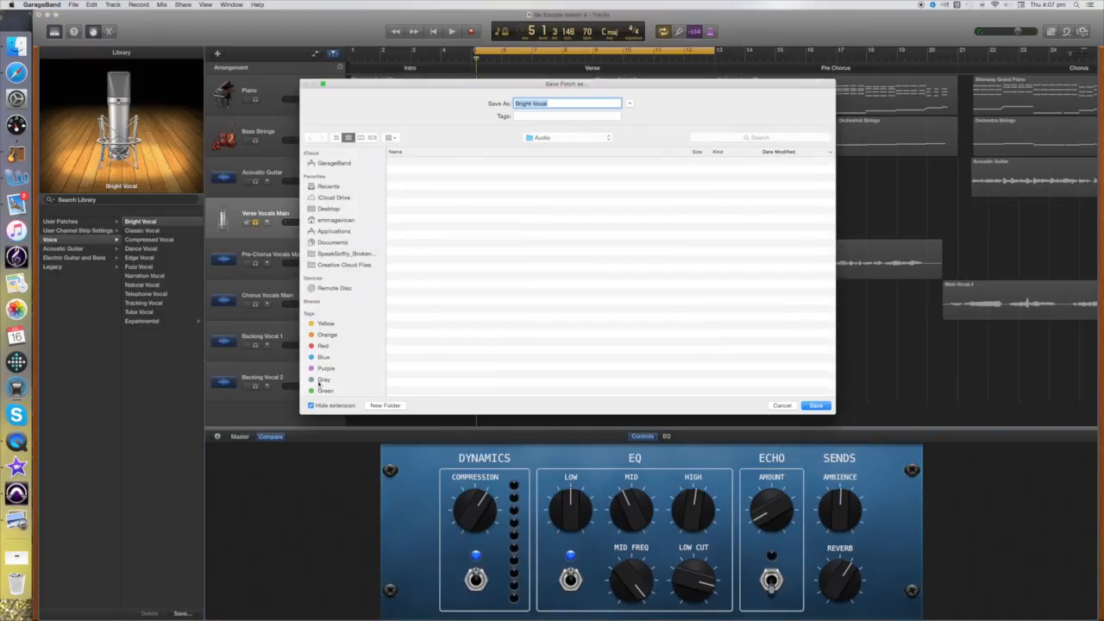
pyautogui.press('Return')
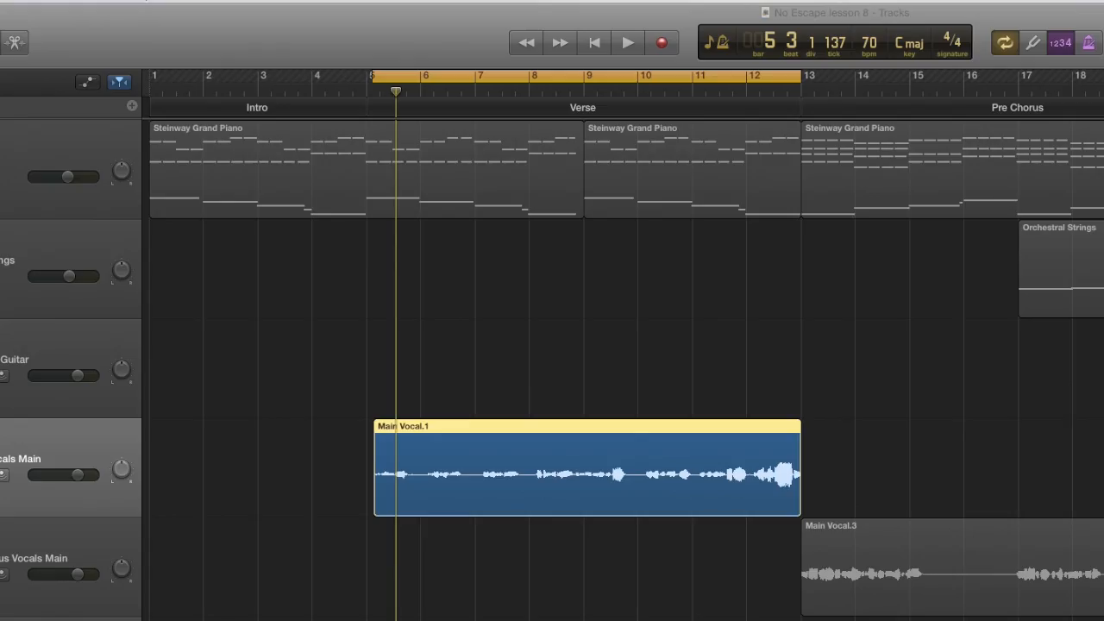
# - Solo the pre-chorus vocal instead of the verse vocal and play it with the cycle region starting at bar 13
pyautogui.press('super+a')
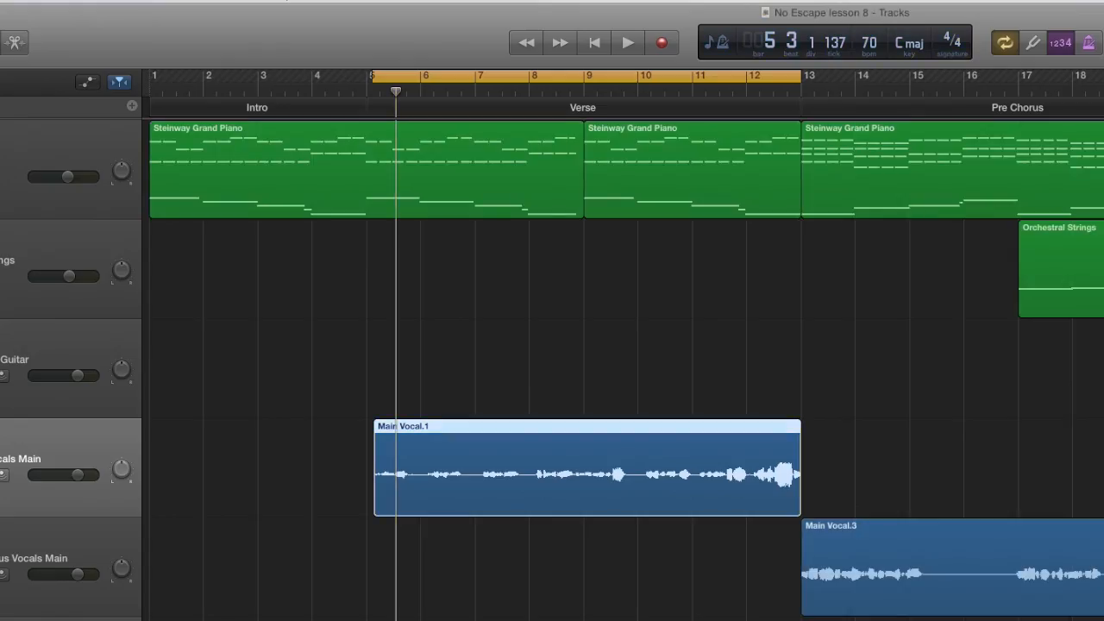
pyautogui.click(49, 539)
pyautogui.press('s')
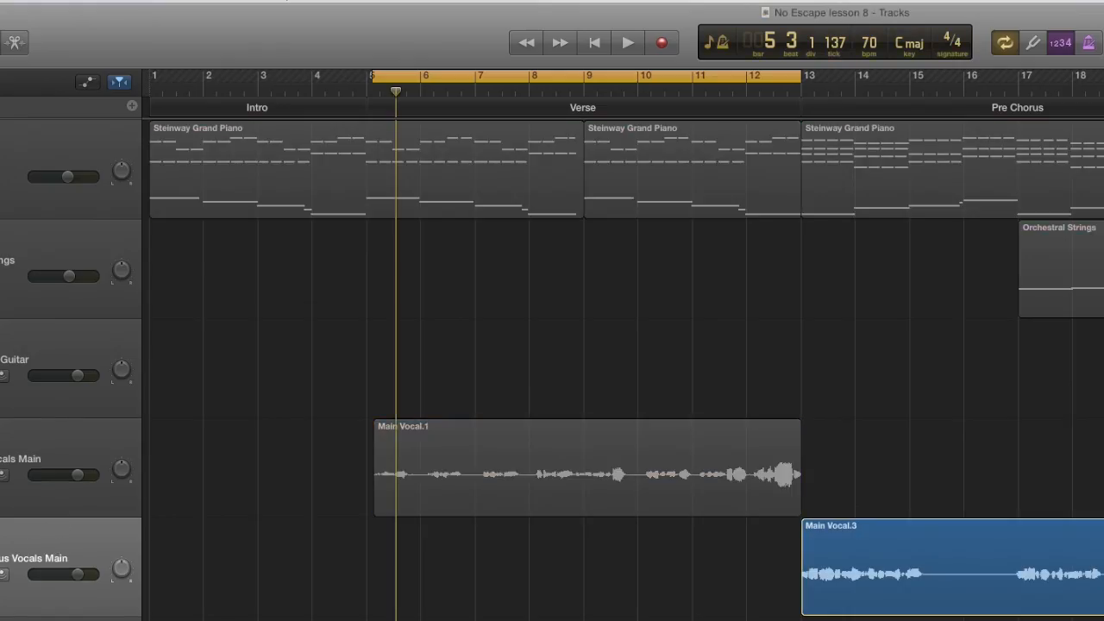
pyautogui.moveTo(533, 78)
pyautogui.mouseDown()
pyautogui.moveTo(964, 81)
pyautogui.moveTo(920, 89)
pyautogui.mouseUp()
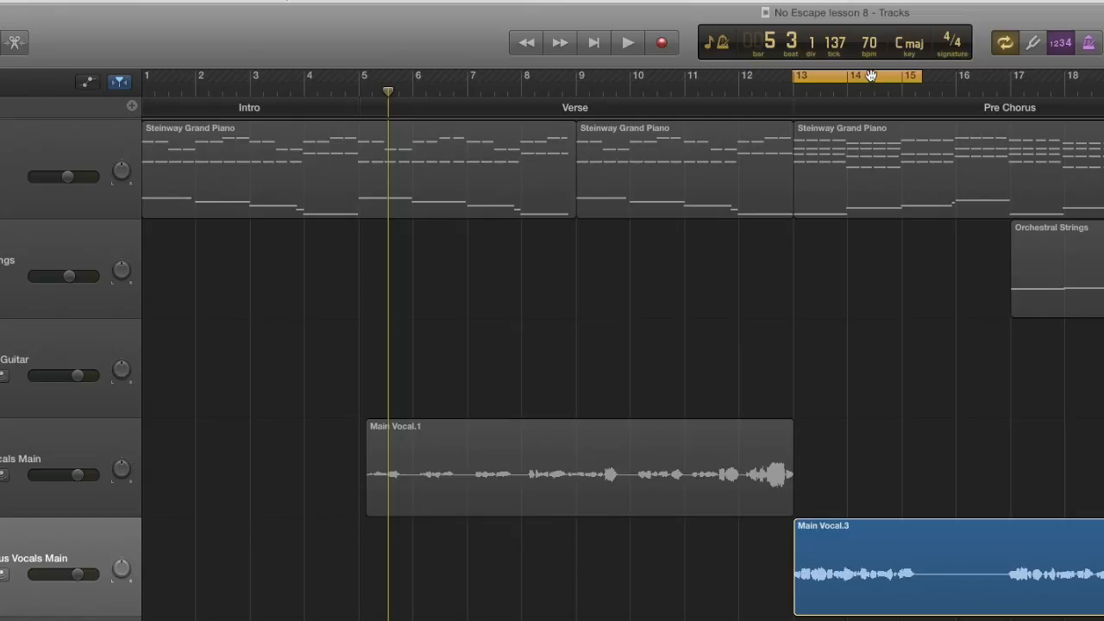
pyautogui.press('space')
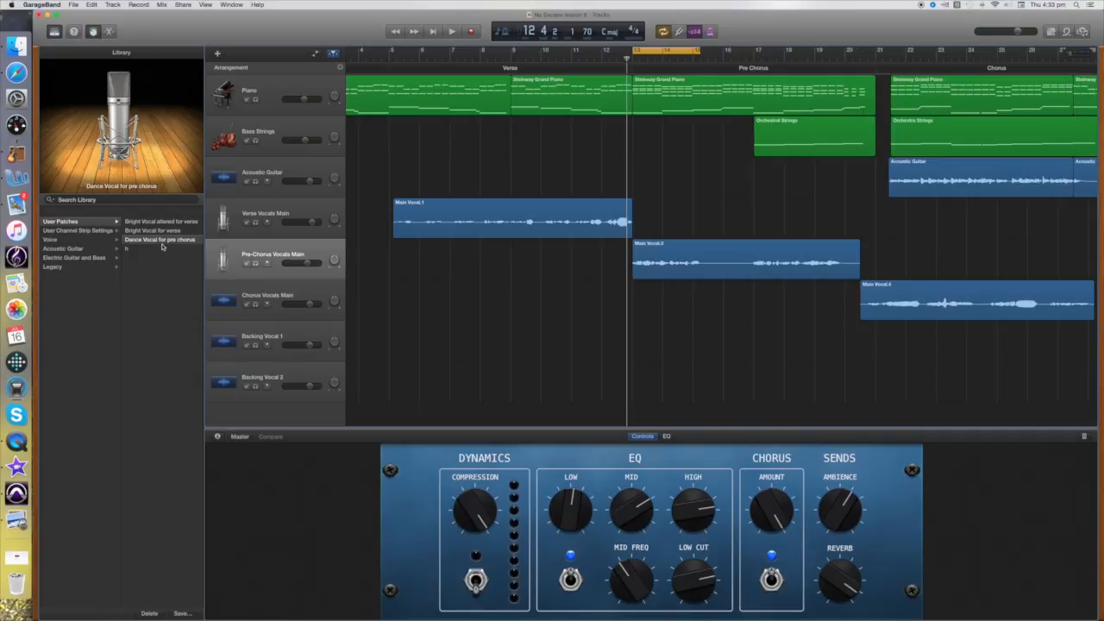
# - Play the pre-chorus vocal, compare its customised patch with Dance Vocal and reload the Dance Vocal for pre chorus user patch
pyautogui.press('space')
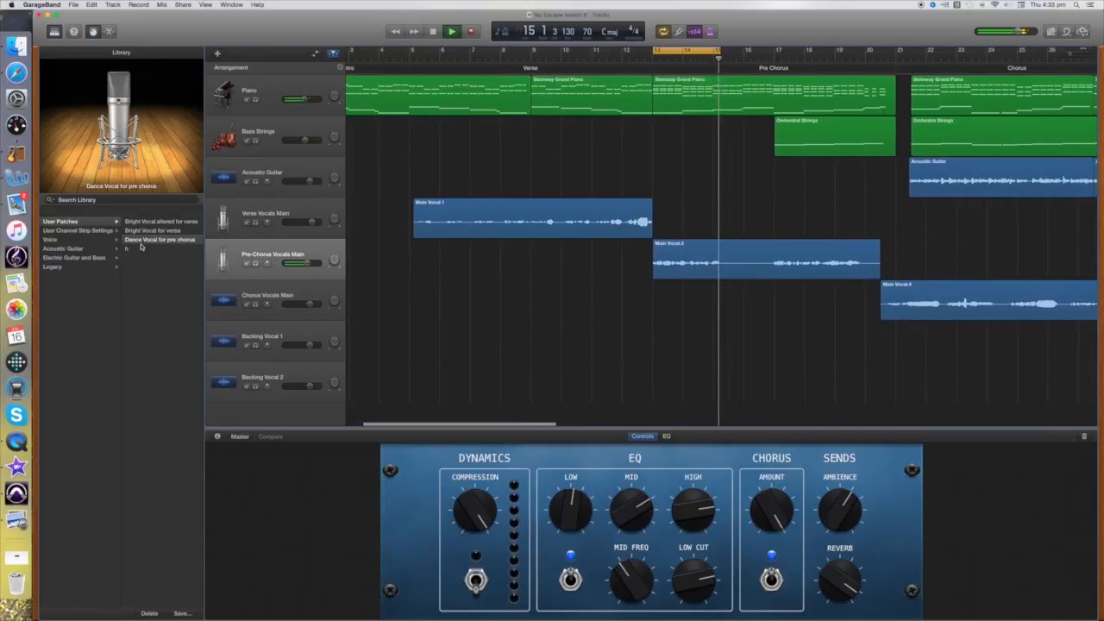
pyautogui.press('space')
pyautogui.click(46, 242)
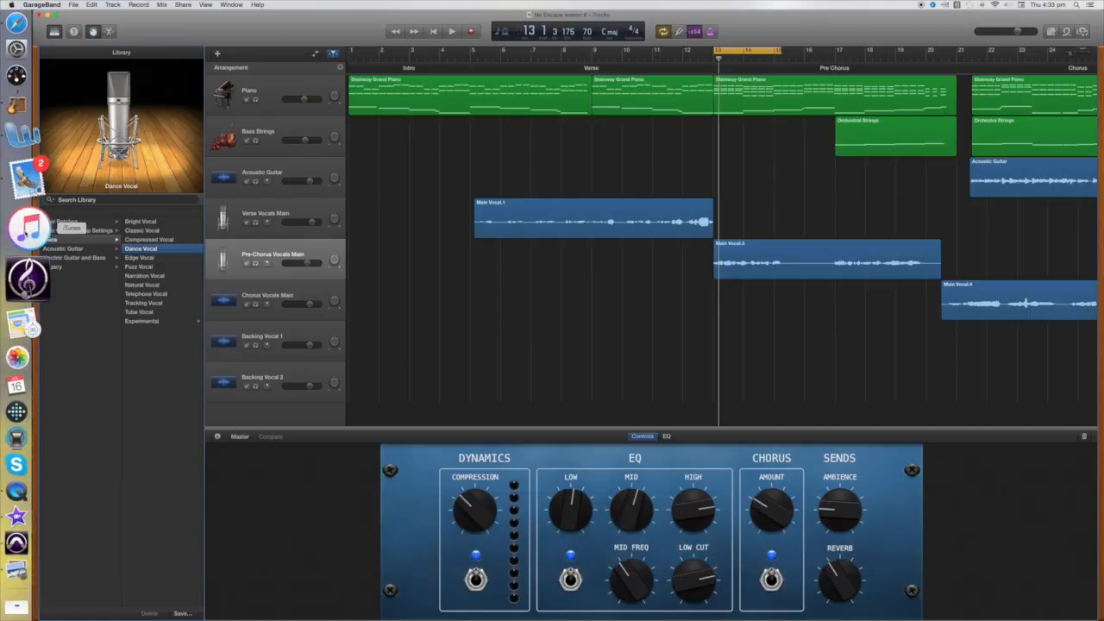
pyautogui.click(60, 222)
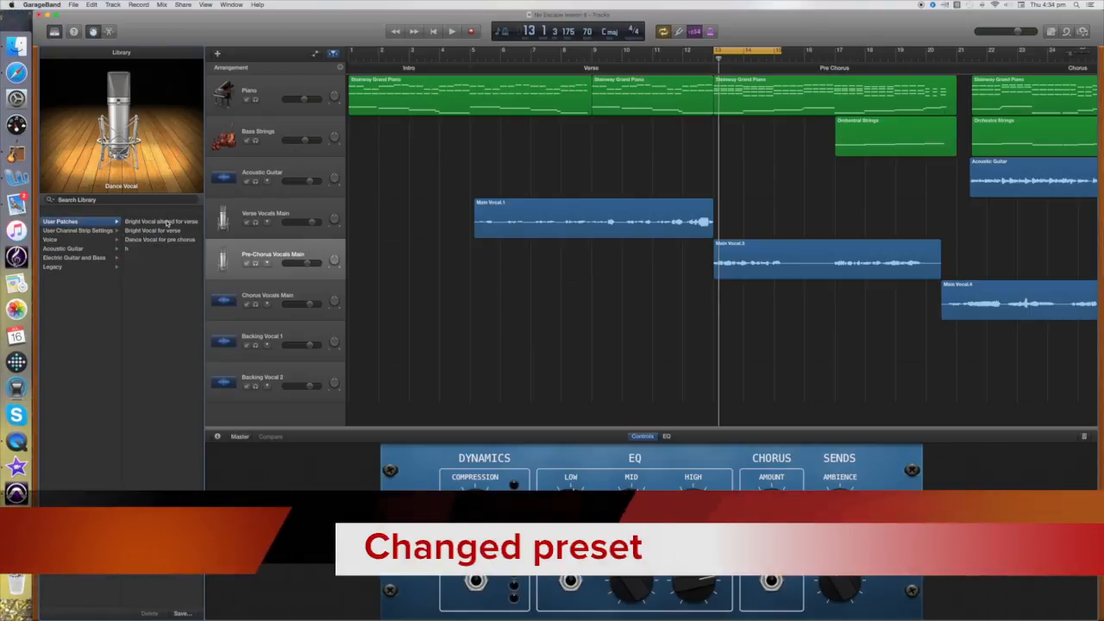
pyautogui.click(165, 239)
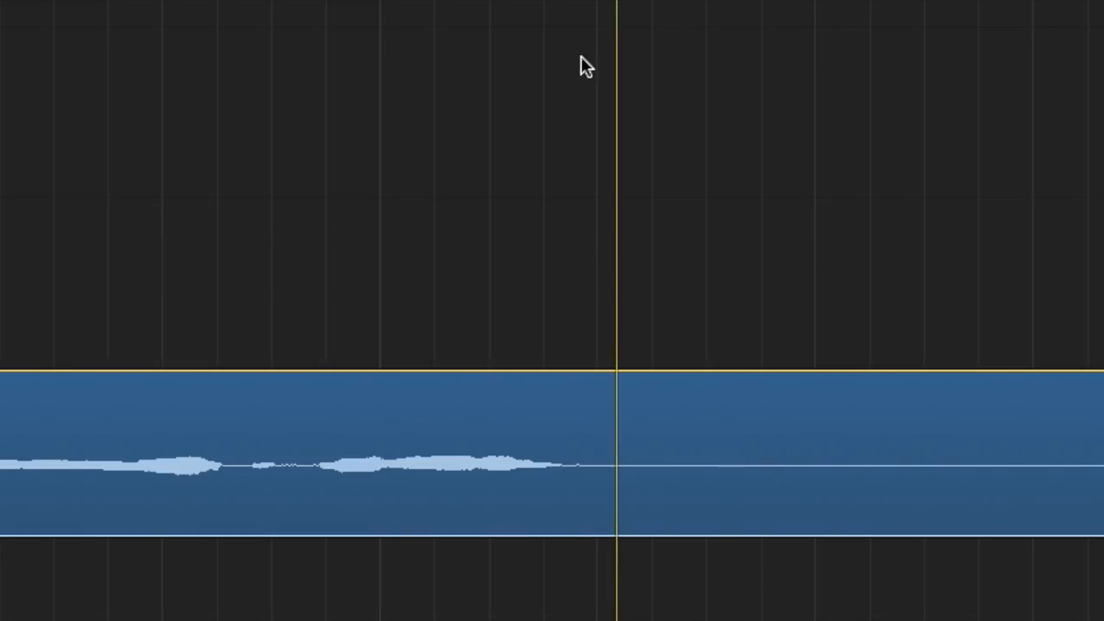
# - Select the silent section after the first phrase in the pre-chorus vocal region
pyautogui.click(696, 414)
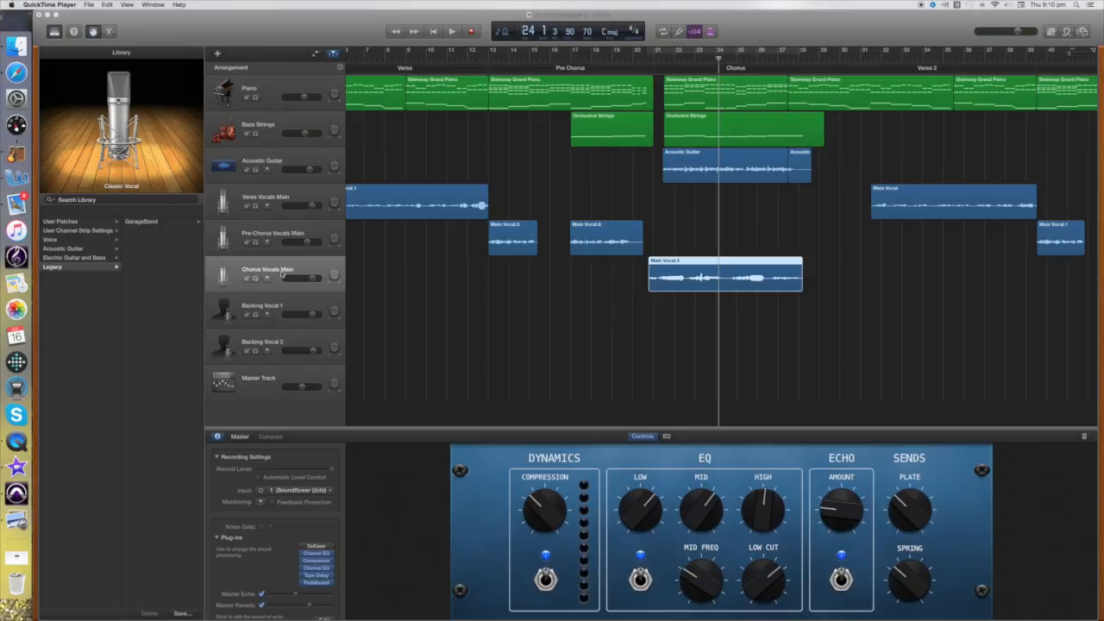
# - Solo the main chorus vocal with cycling on and show its Voice patches in the Library
pyautogui.click(255, 279)
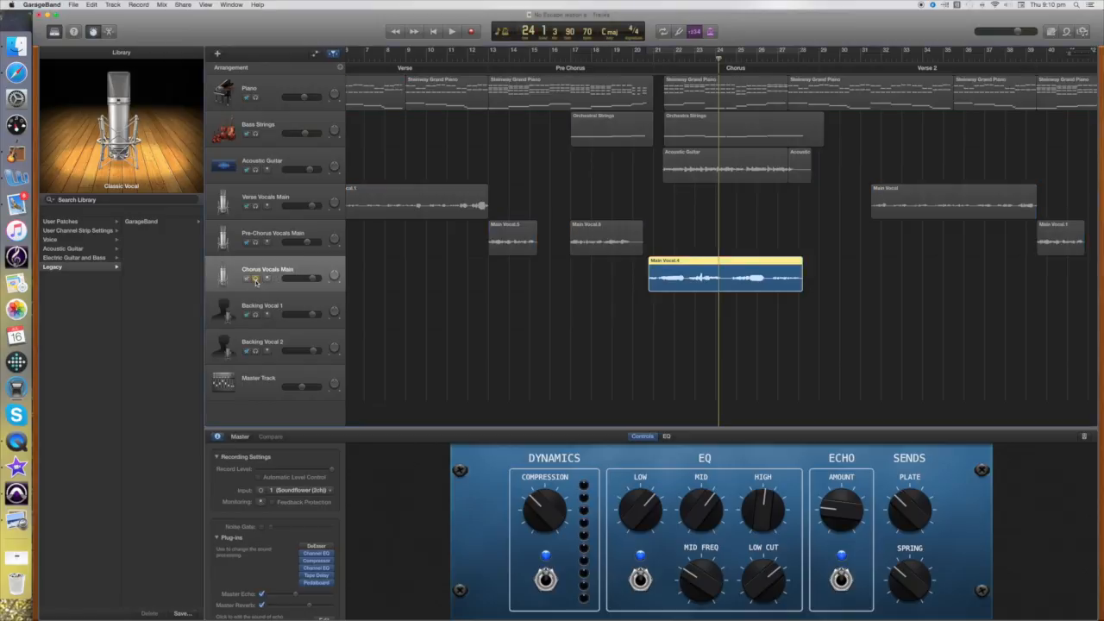
pyautogui.click(662, 33)
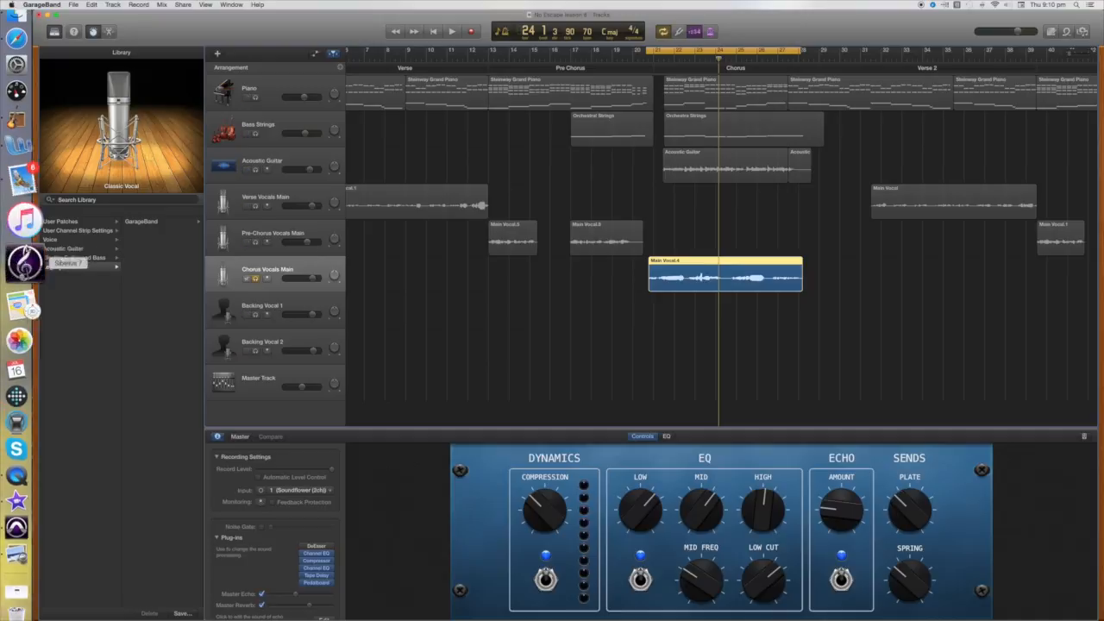
pyautogui.click(54, 241)
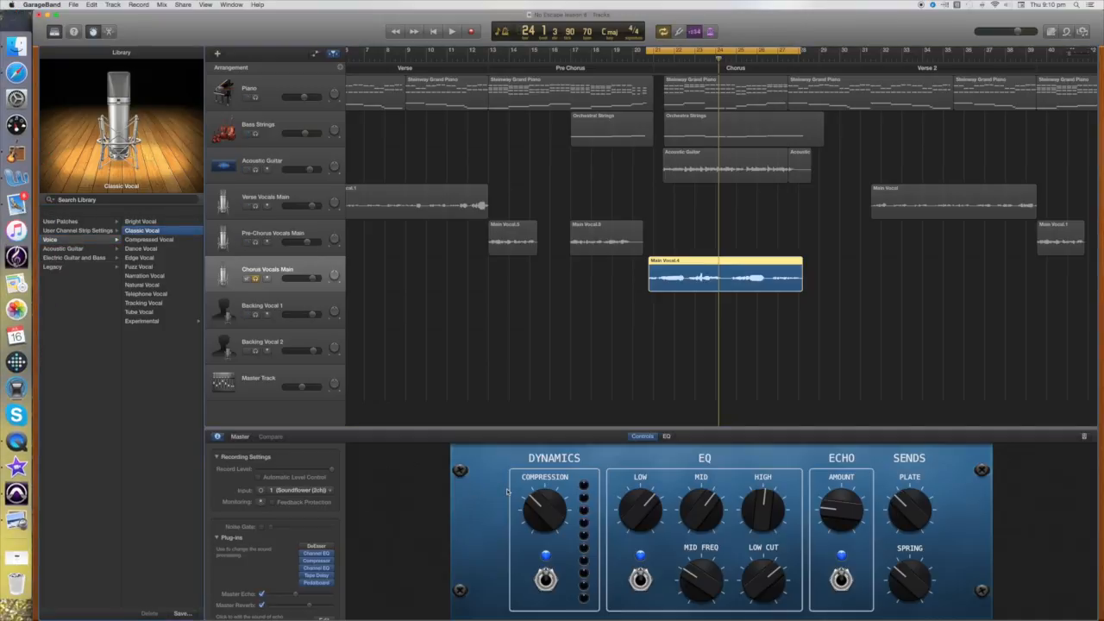
# - Raise Classic Vocal's compression just past midway and increase its mid and high EQ
pyautogui.moveTo(558, 493); pyautogui.dragTo(558, 488)
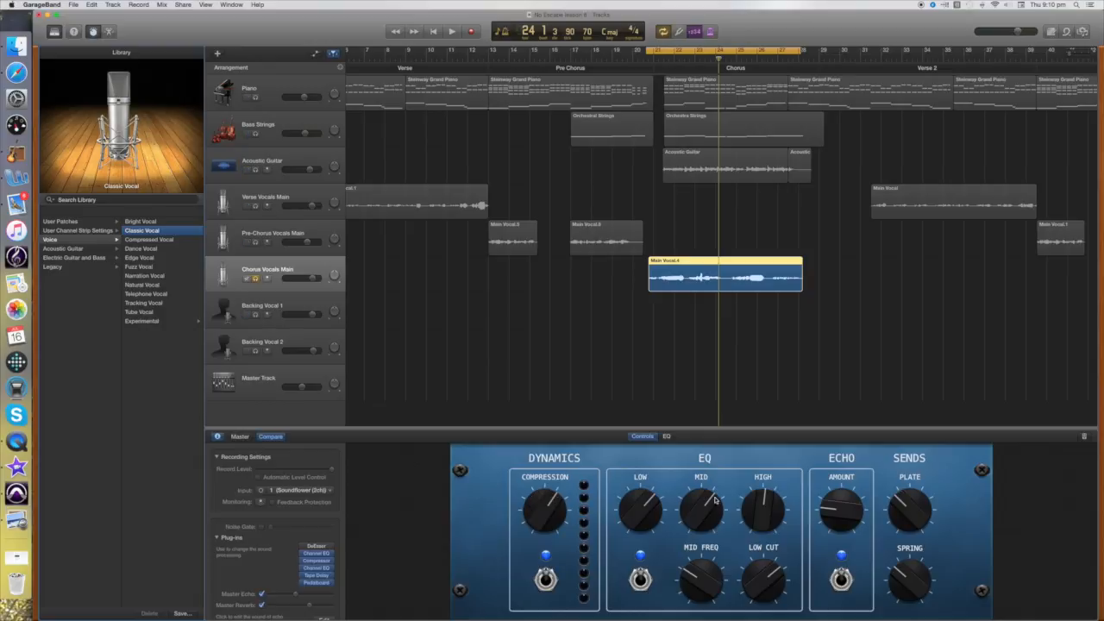
pyautogui.moveTo(723, 501); pyautogui.dragTo(724, 503)
pyautogui.moveTo(781, 500); pyautogui.dragTo(787, 501)
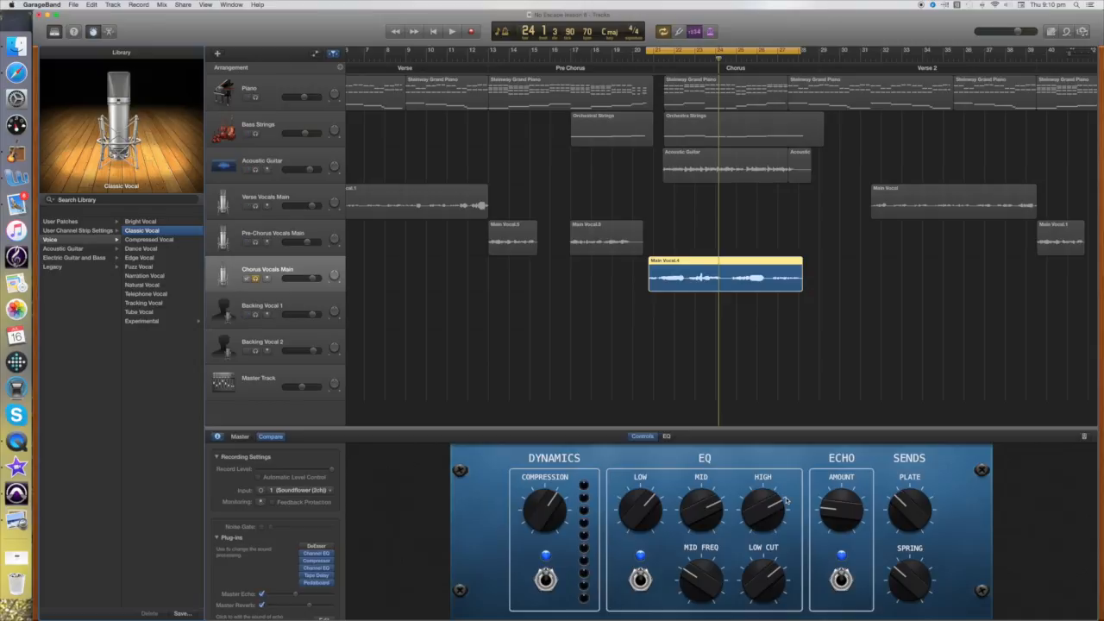
# - Turn off Classic Vocal's echo, raise its plate send past midway and lower its spring send, and play the chorus vocal
pyautogui.click(841, 580)
pyautogui.moveTo(923, 492); pyautogui.dragTo(924, 493)
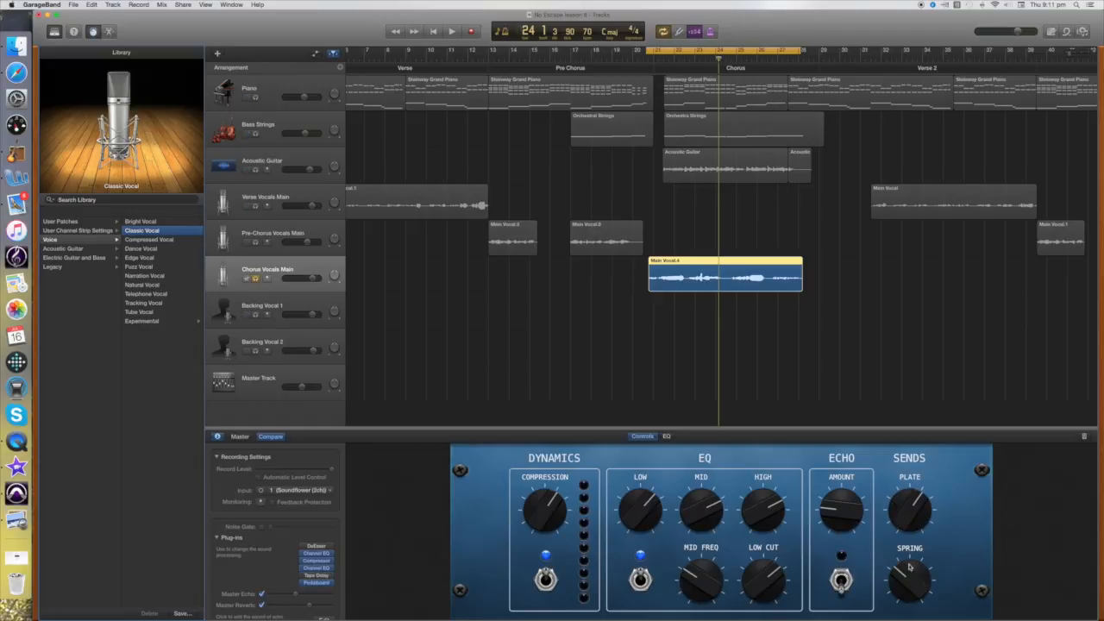
pyautogui.moveTo(889, 591); pyautogui.dragTo(890, 598)
pyautogui.press('space')
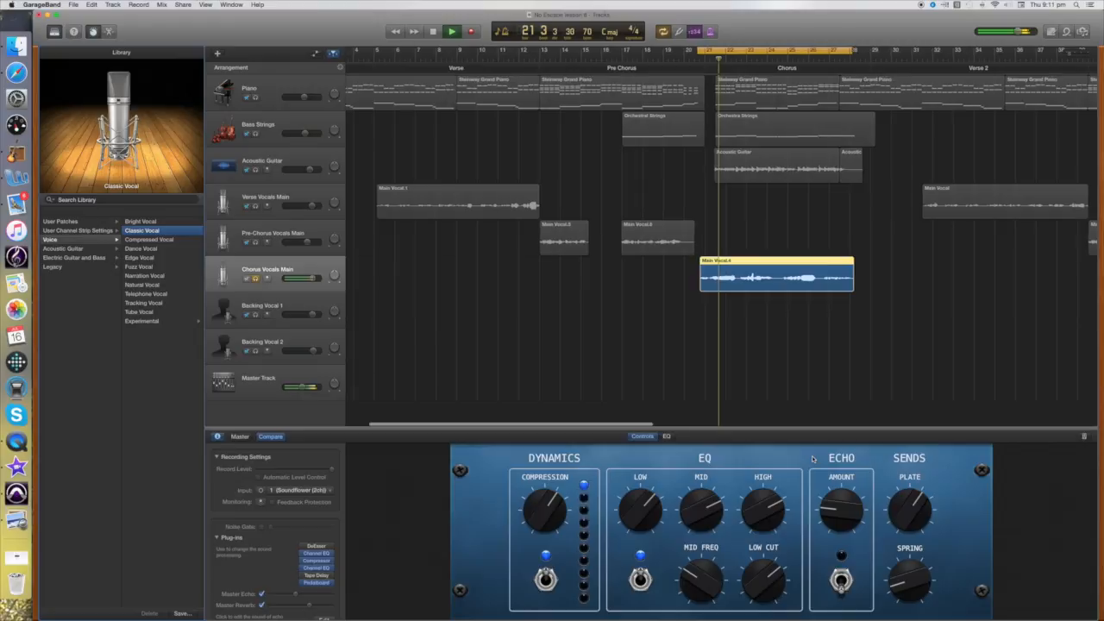
# - Save the chorus vocal's settings as a patch named Classic Vocal for chorus
pyautogui.click(182, 614)
pyautogui.click(566, 104)
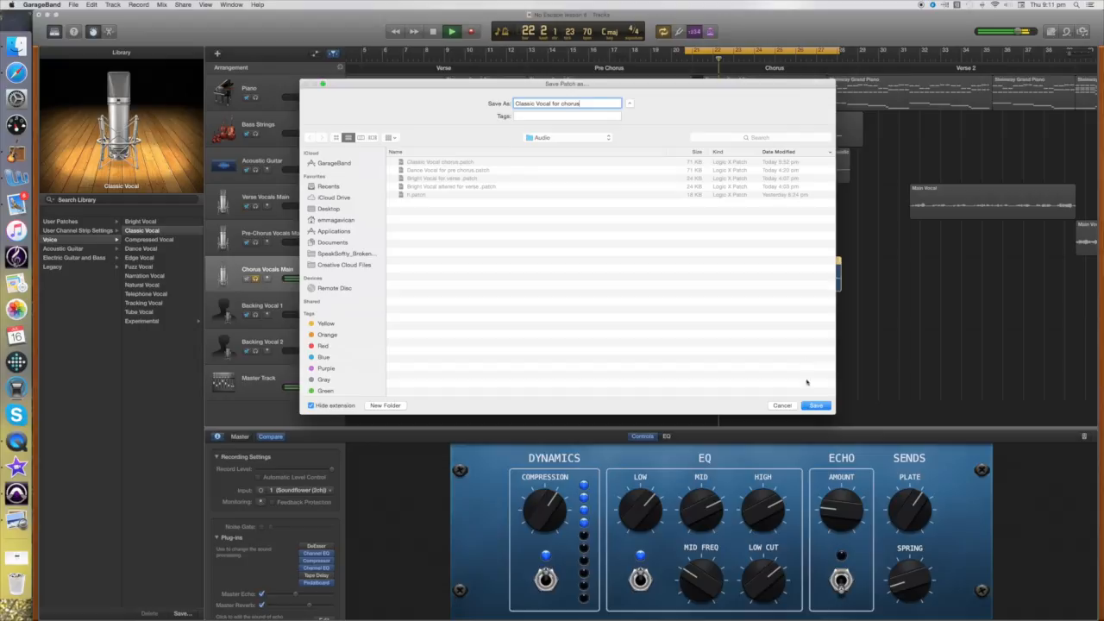
pyautogui.click(816, 406)
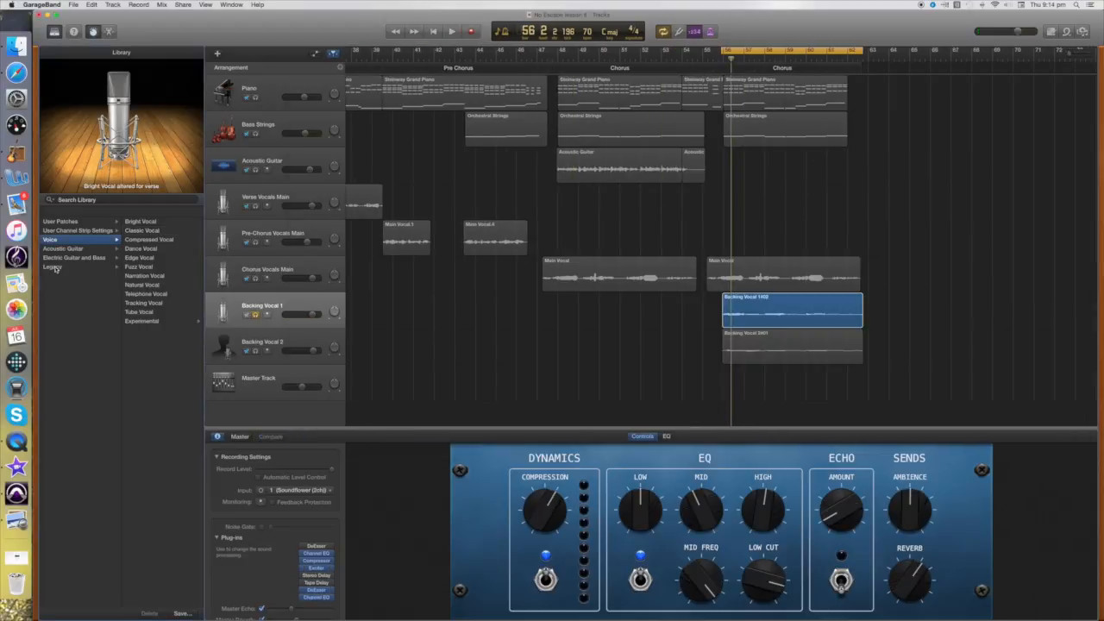
# - Load the Vocal Reflection patch from the Legacy GarageBand vocals on Backing Vocal 1 and play the soloed track
pyautogui.click(53, 267)
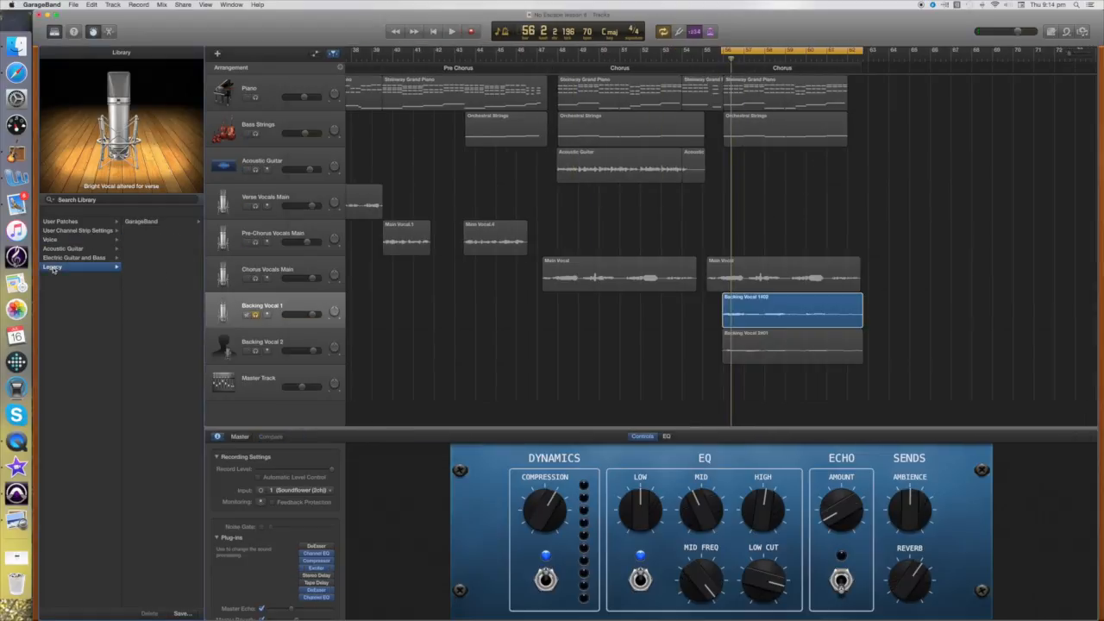
pyautogui.click(147, 222)
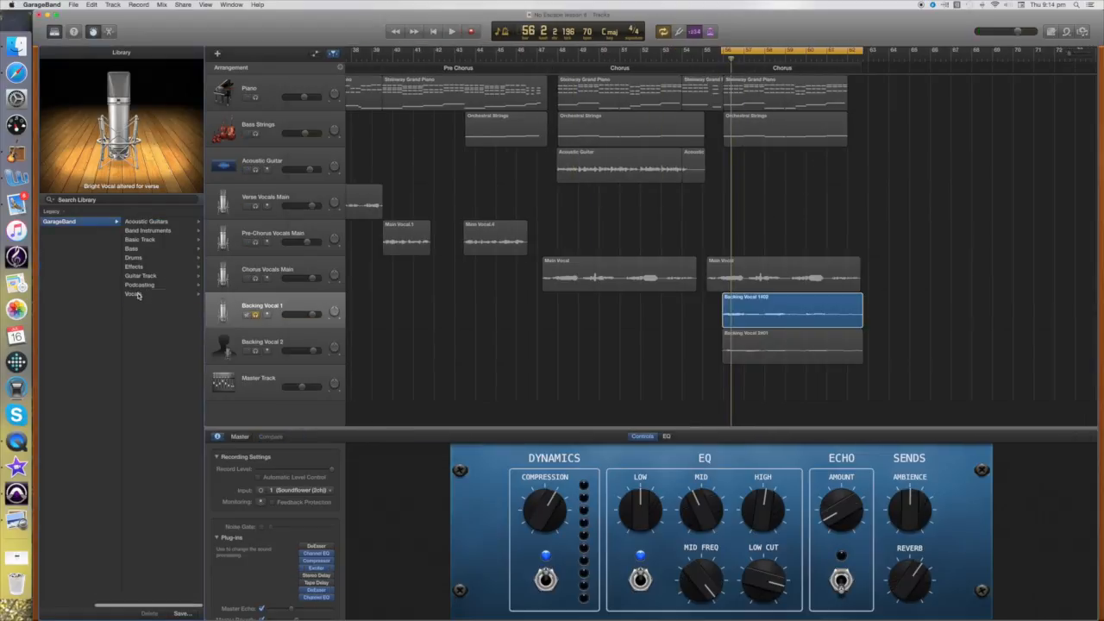
pyautogui.click(139, 296)
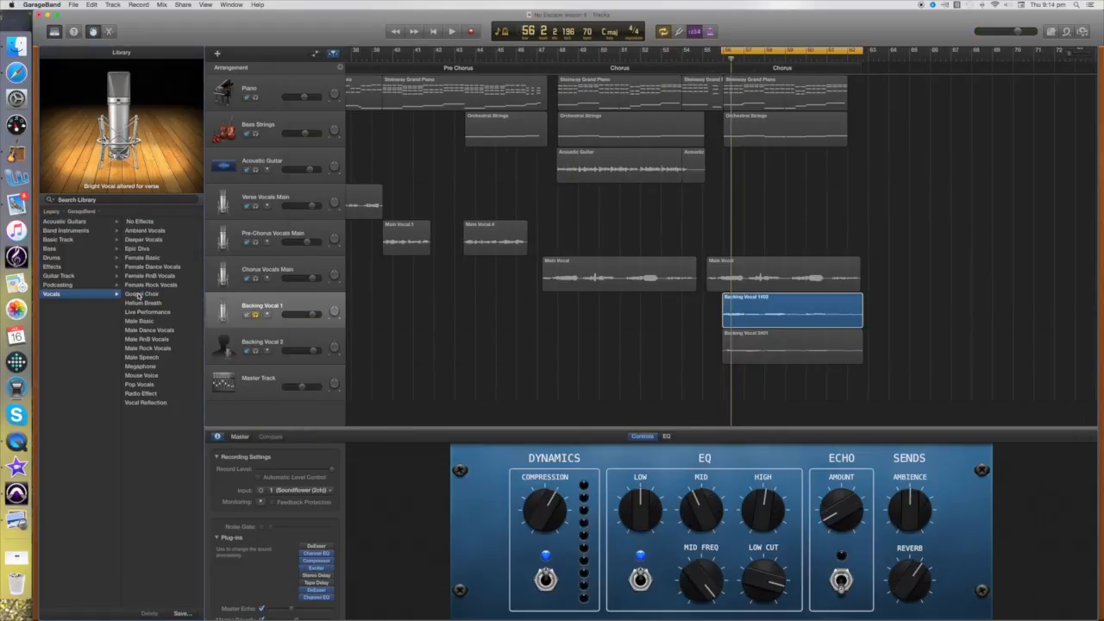
pyautogui.click(145, 403)
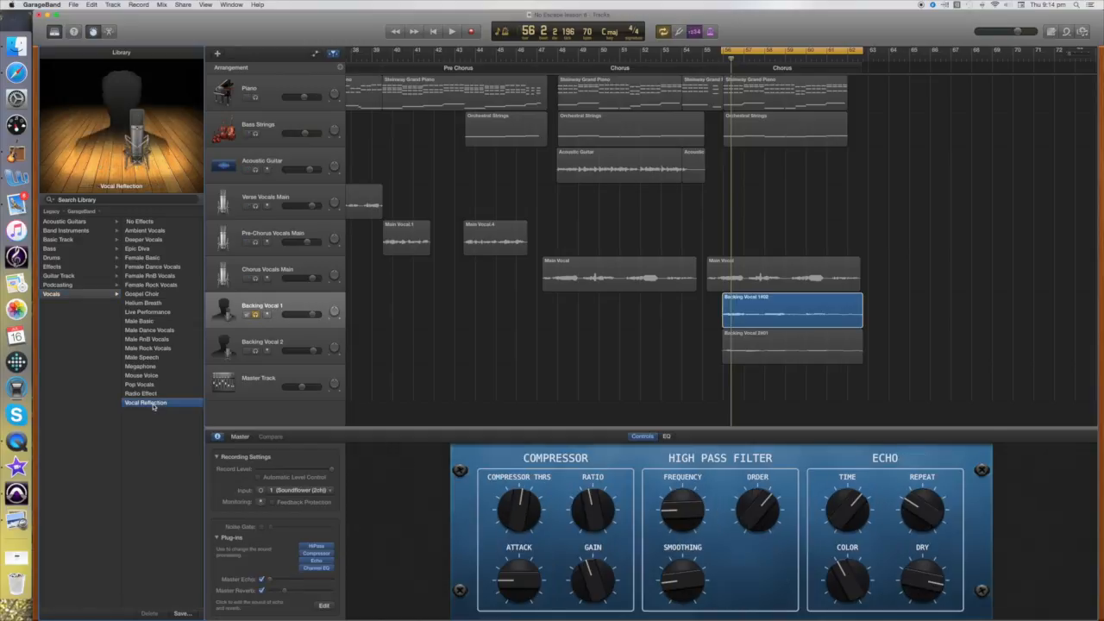
pyautogui.press('space')
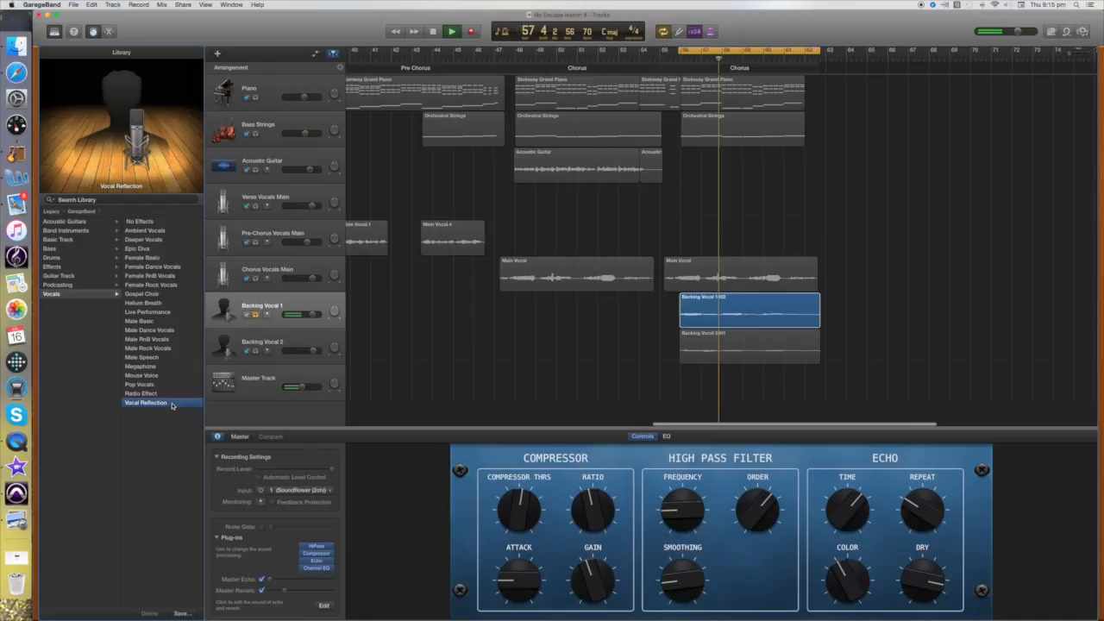
pyautogui.press('space')
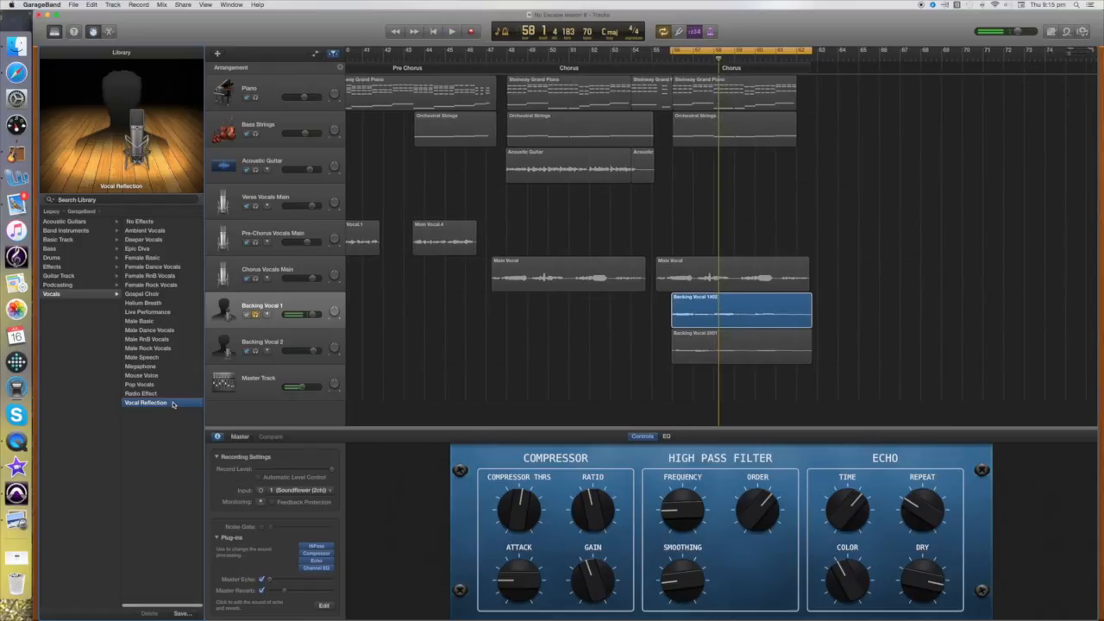
# - Solo Backing Vocal 1 and Backing Vocal 2 and play them together, both alone and with the main chorus vocal added
pyautogui.click(273, 343)
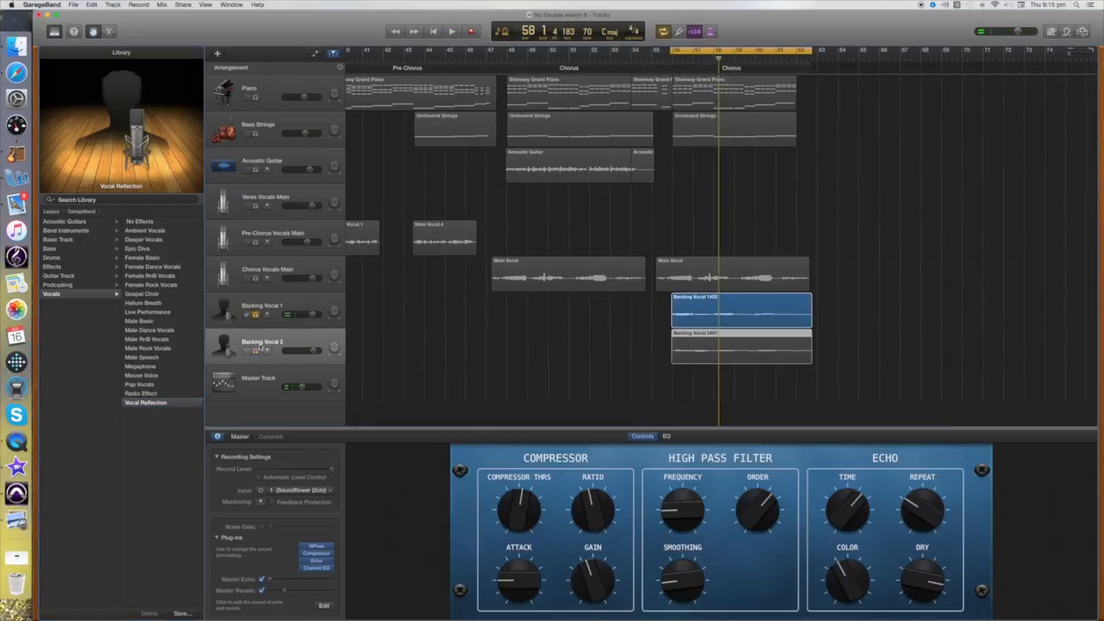
pyautogui.click(256, 314)
pyautogui.click(255, 351)
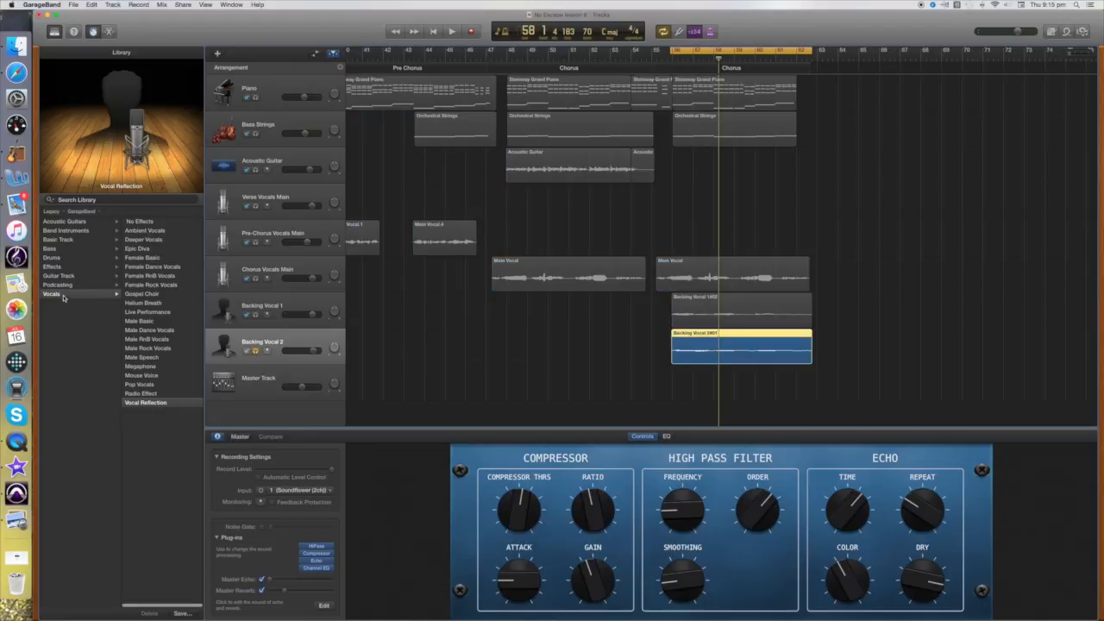
pyautogui.click(255, 315)
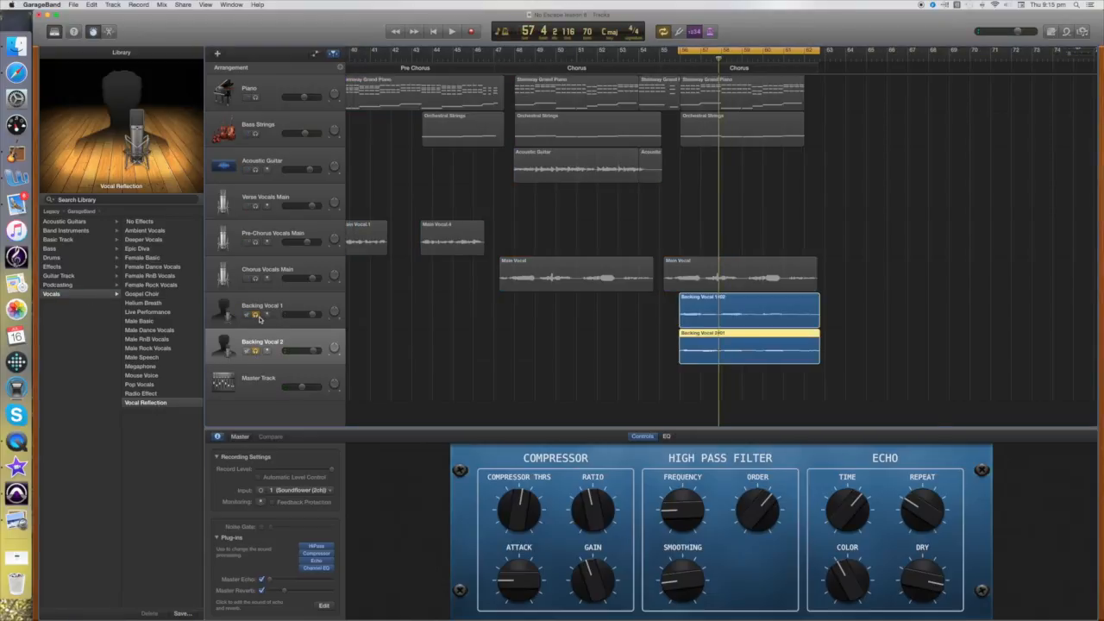
pyautogui.press('space')
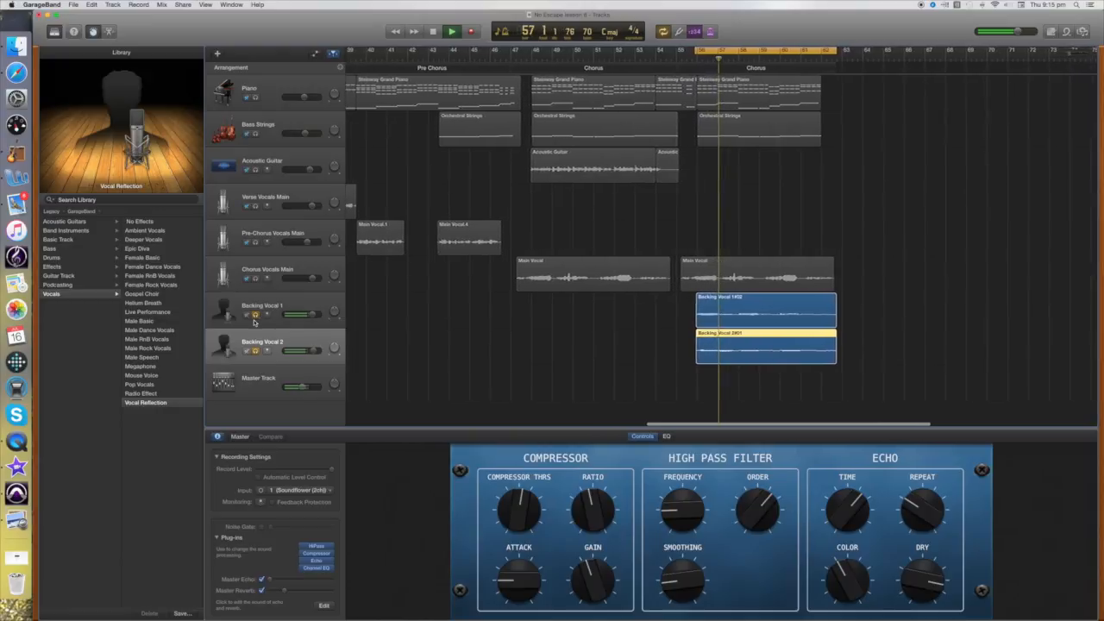
pyautogui.press('space')
pyautogui.click(255, 278)
pyautogui.press('space')
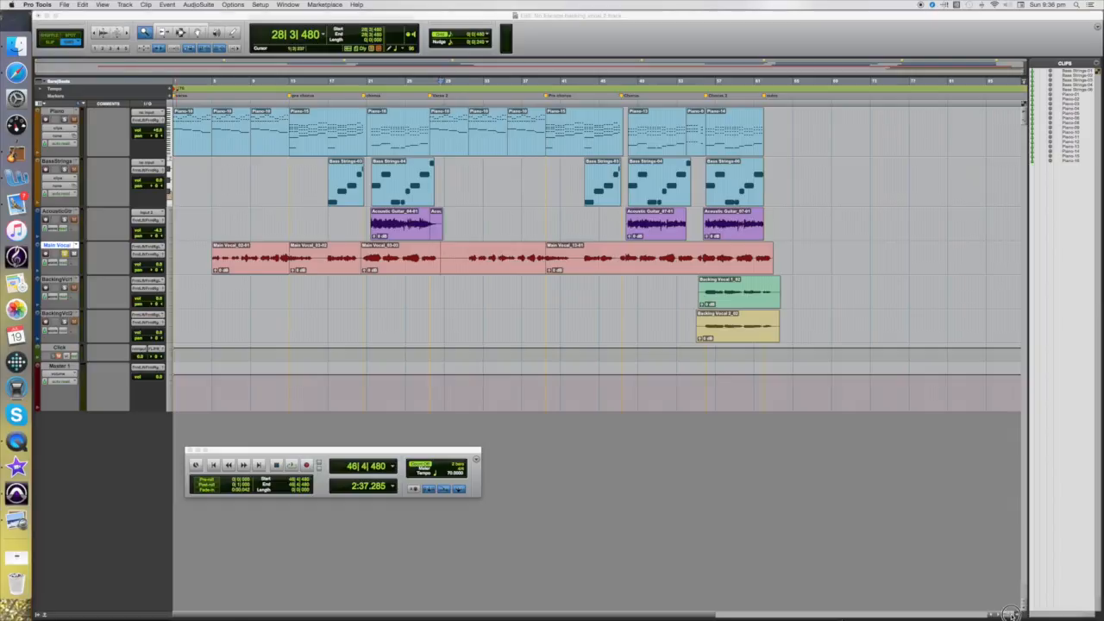
# - Switch to the Pro Tools session and split the Main Vocal clip at 28|2|000, after the chorus phrase ends
pyautogui.click(1012, 613)
pyautogui.click(1012, 614)
pyautogui.click(1014, 614)
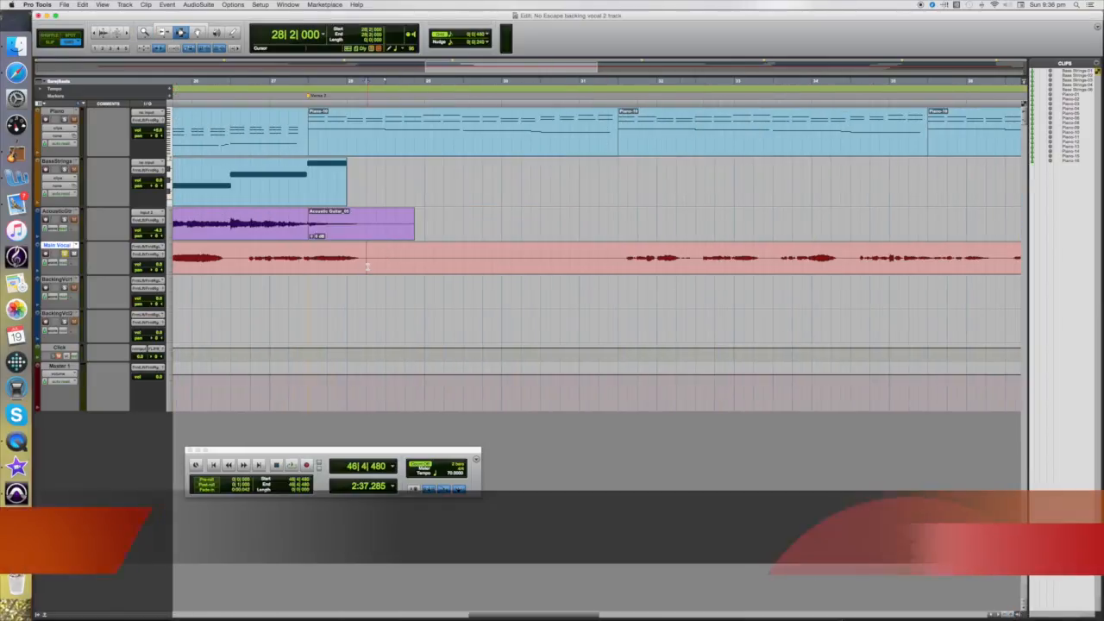
pyautogui.press('super+e')
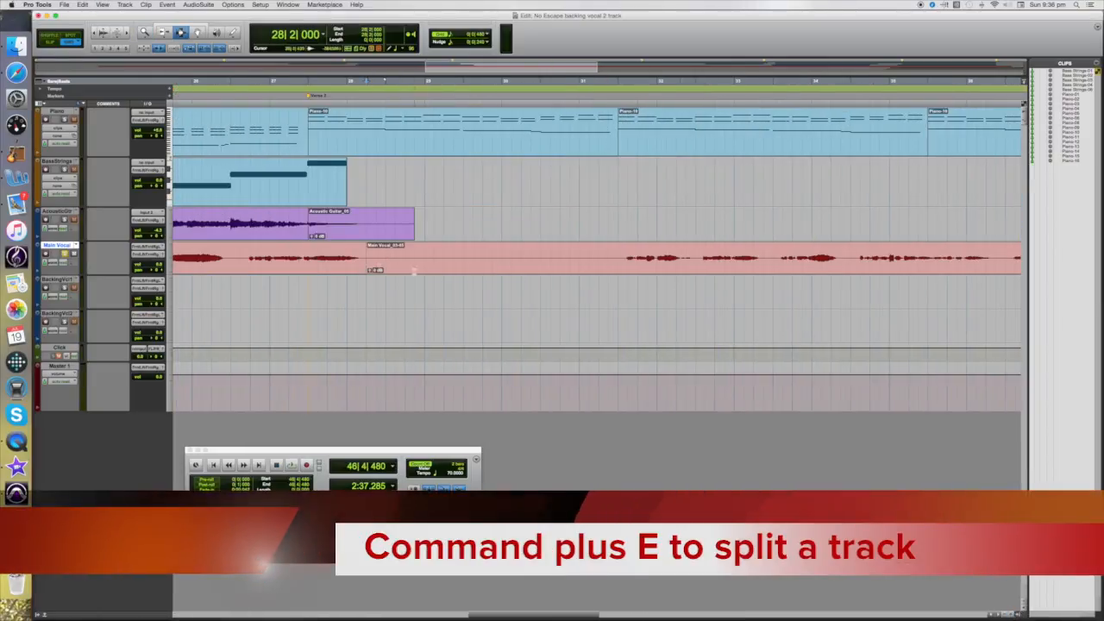
# - Split the Main Vocal clip at 31|3|000 before the second verse phrase, and at the remaining section boundaries up to 55|1|000
pyautogui.click(618, 264)
pyautogui.press('super+e')
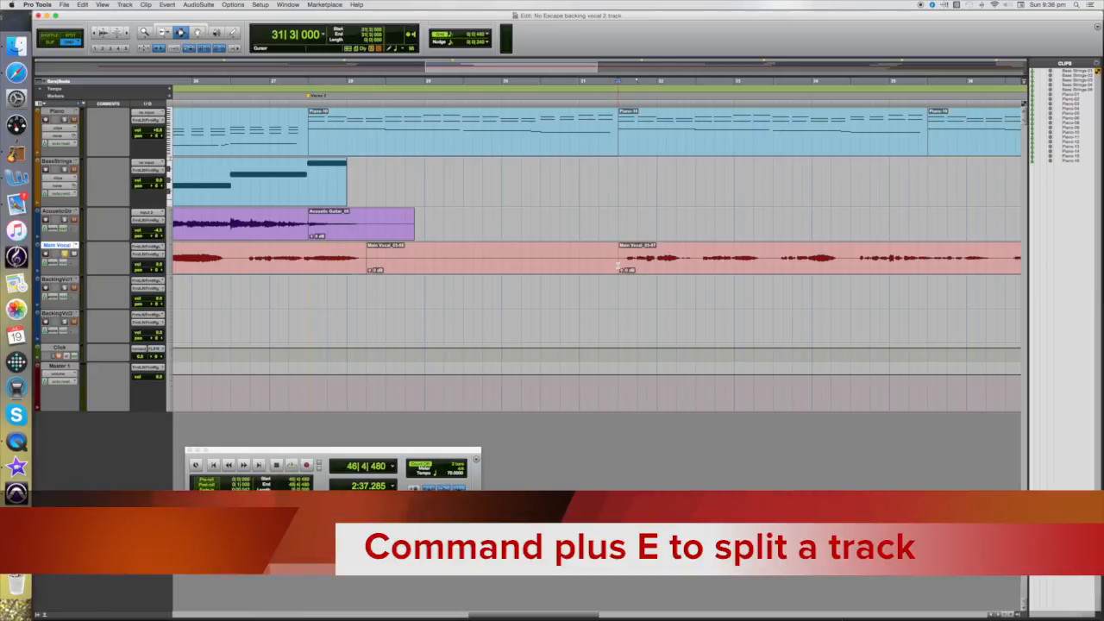
pyautogui.hscroll(9, 618, 266)
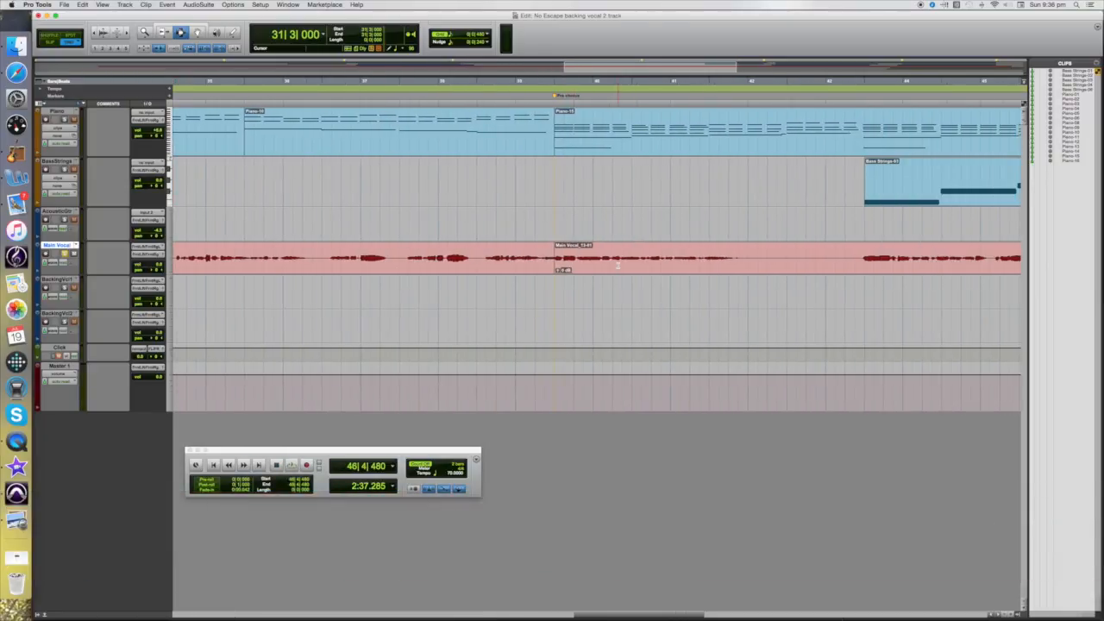
pyautogui.hscroll(9, 618, 265)
pyautogui.click(458, 264)
pyautogui.press('super+e')
pyautogui.click(566, 268)
pyautogui.press('super+e')
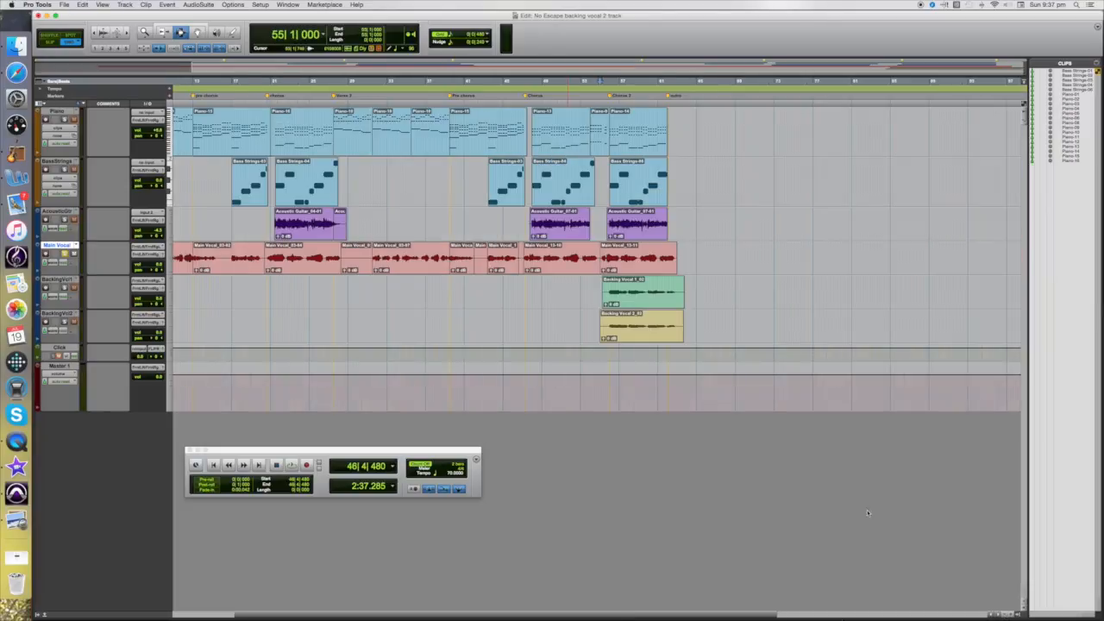
# - Create two new mono audio tracks for the pre-chorus and chorus vocals
pyautogui.hscroll(-4, 664, 356)
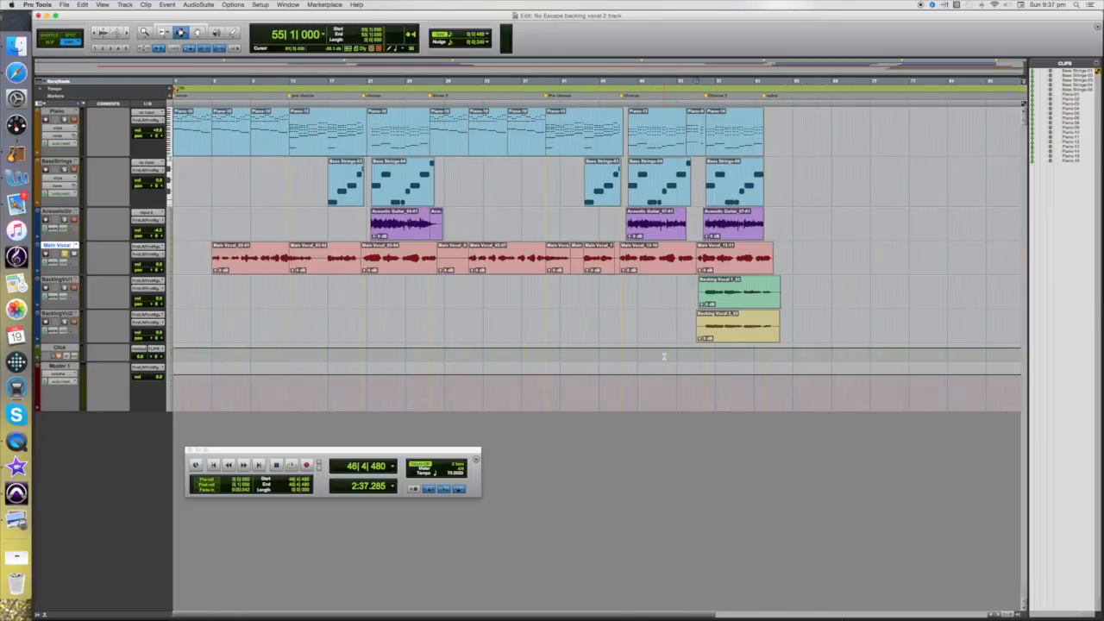
pyautogui.click(121, 4)
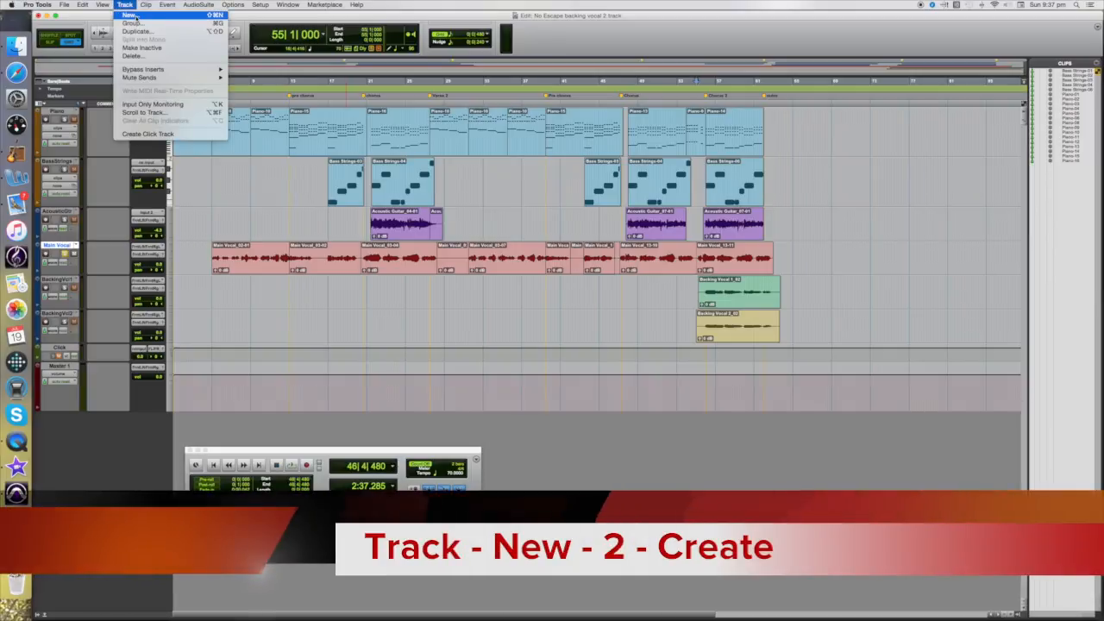
pyautogui.click(134, 15)
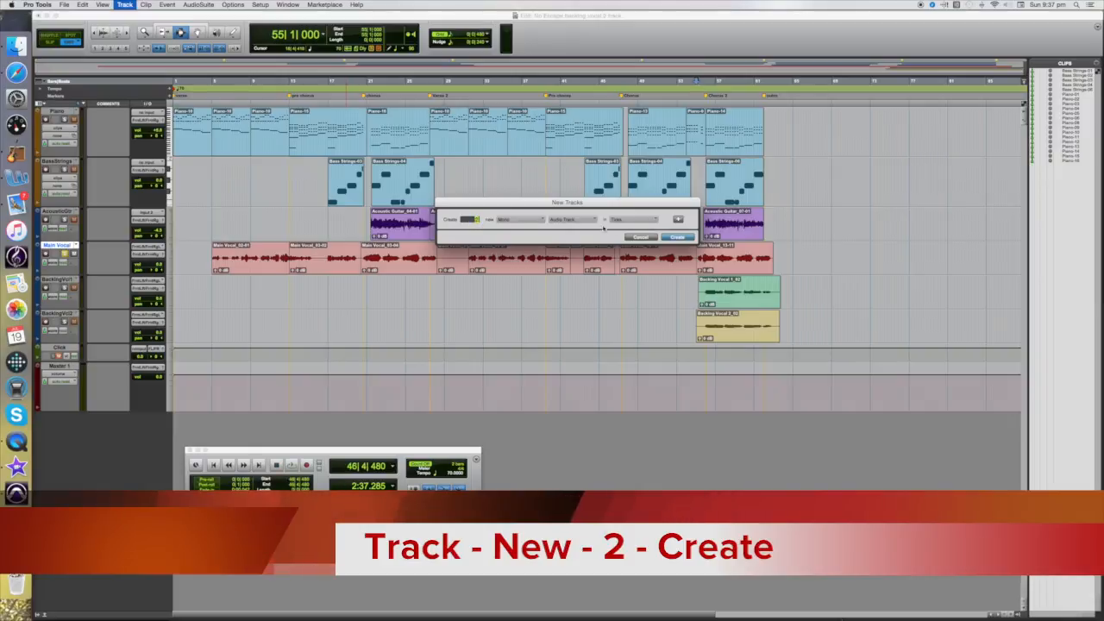
pyautogui.click(678, 238)
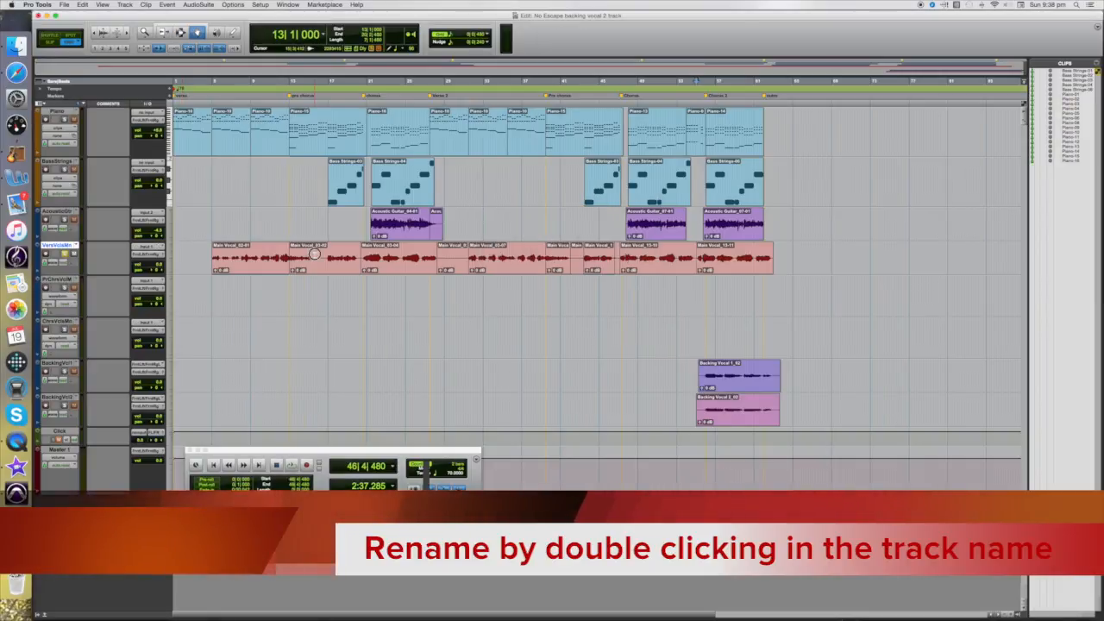
# - Move the first pre-chorus and chorus vocal clips onto their own tracks and delete the silent clip after the first chorus
pyautogui.moveTo(315, 255); pyautogui.dragTo(312, 282)
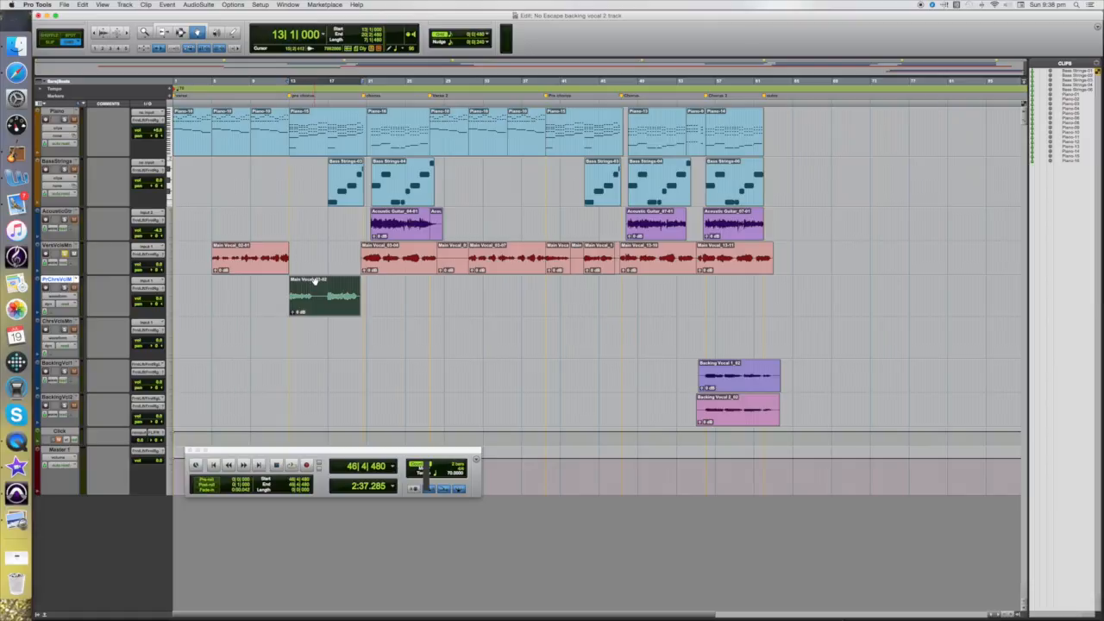
pyautogui.click(393, 253)
pyautogui.moveTo(393, 253); pyautogui.dragTo(386, 326)
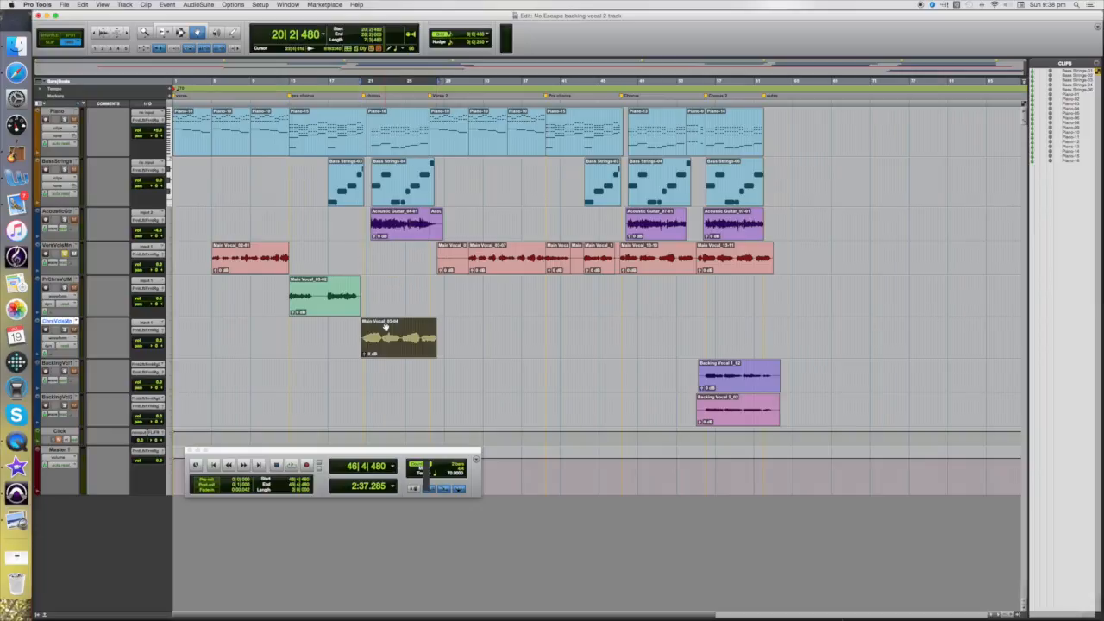
pyautogui.click(456, 253)
pyautogui.press('Delete')
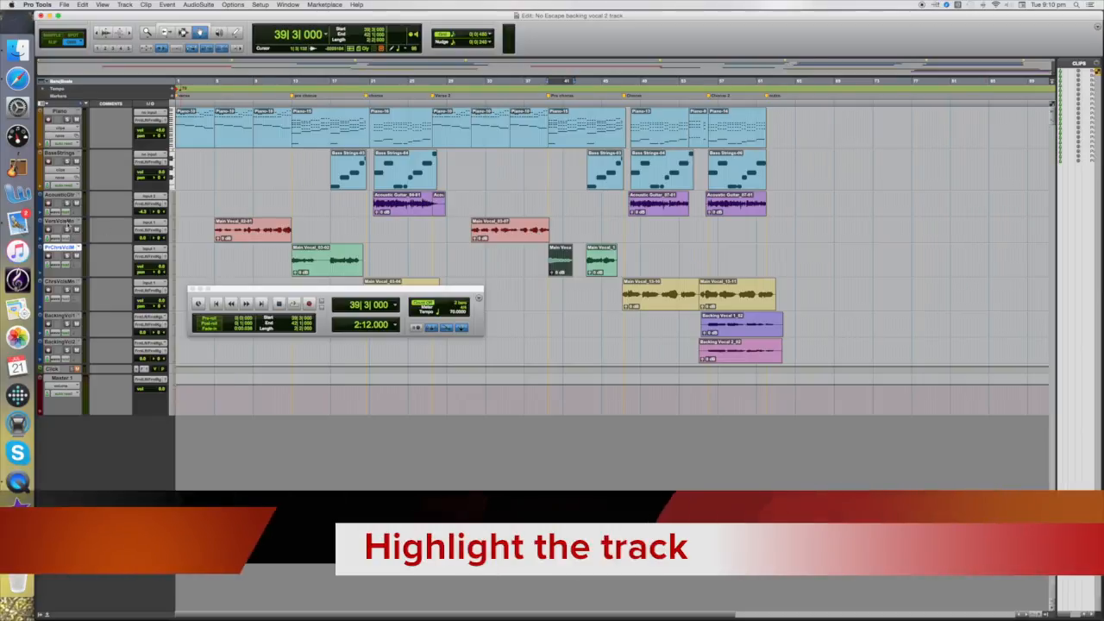
# - Solo the verse vocal track, play its first clip and show the Mix window with the transport clear of the channel strips
pyautogui.click(60, 222)
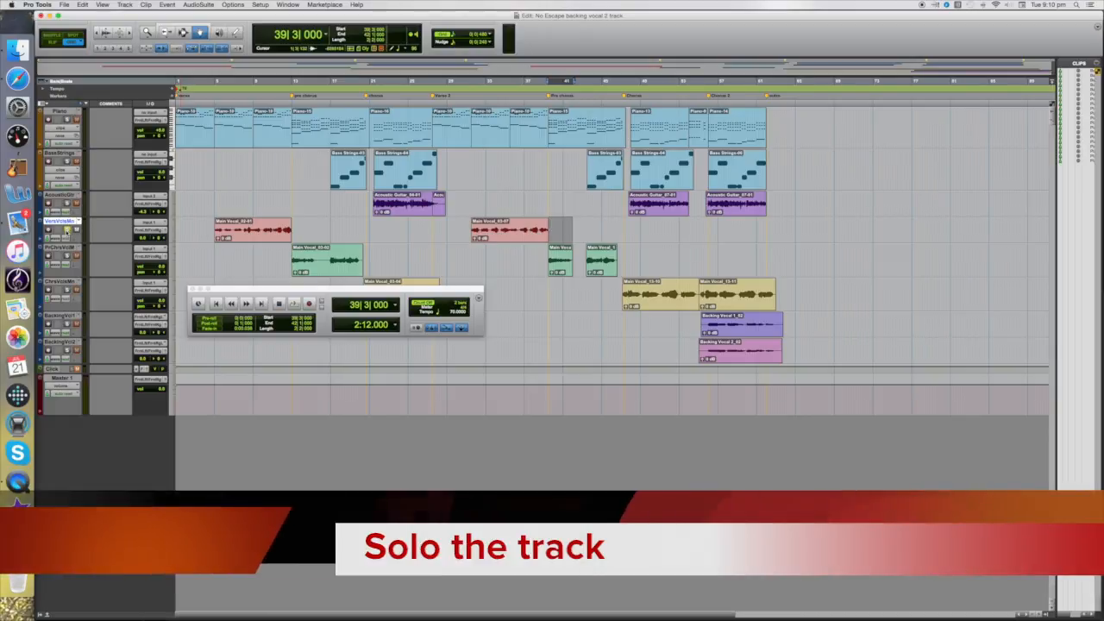
pyautogui.click(229, 233)
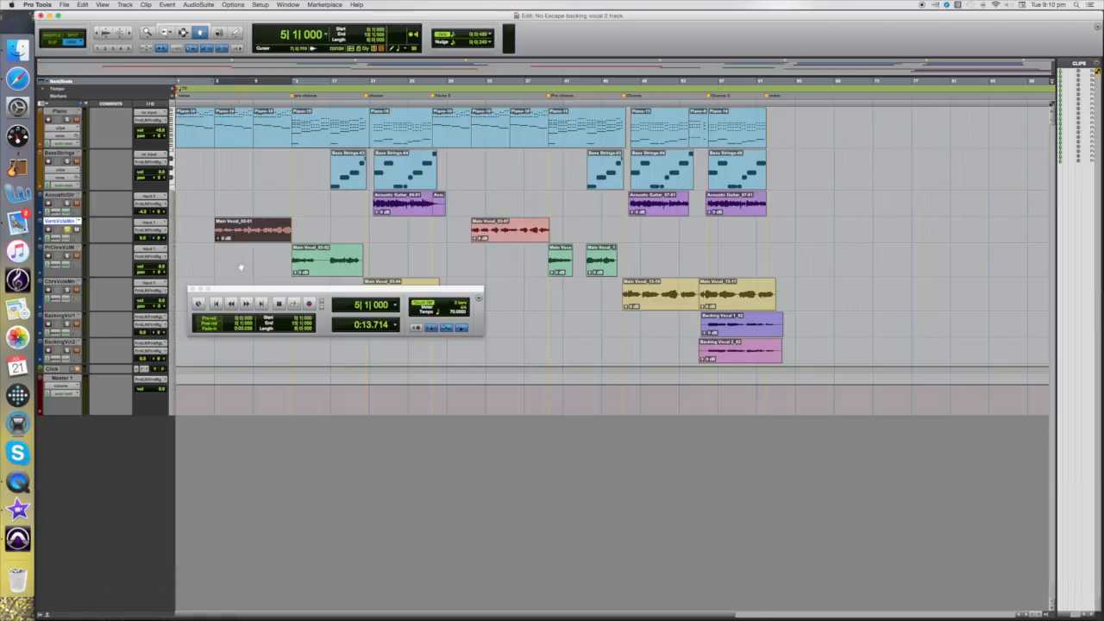
pyautogui.press('space')
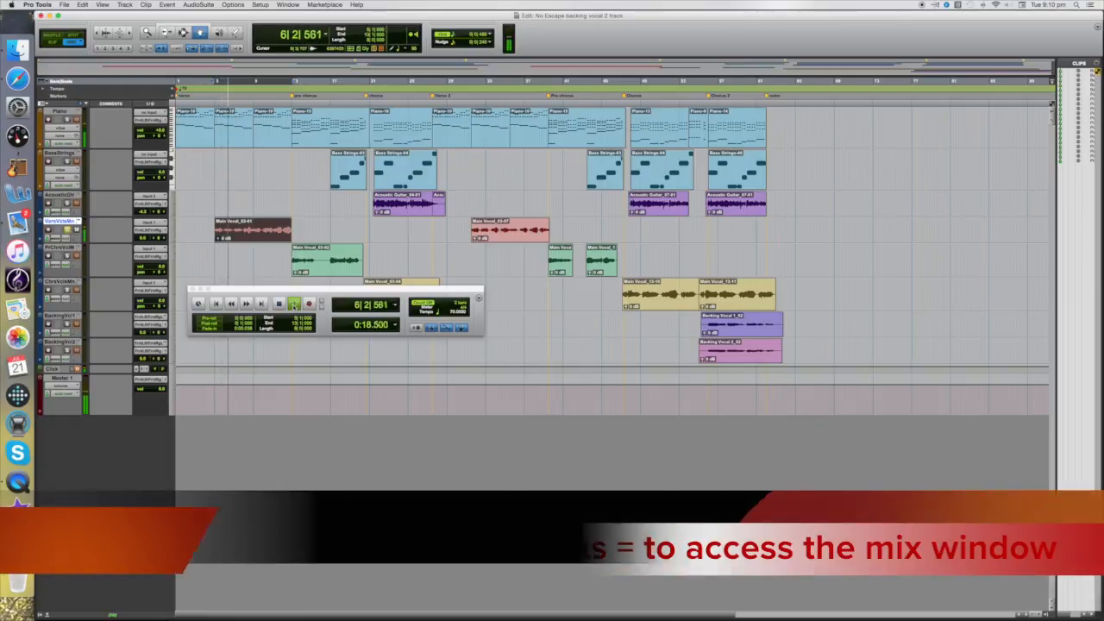
pyautogui.press('super+equal')
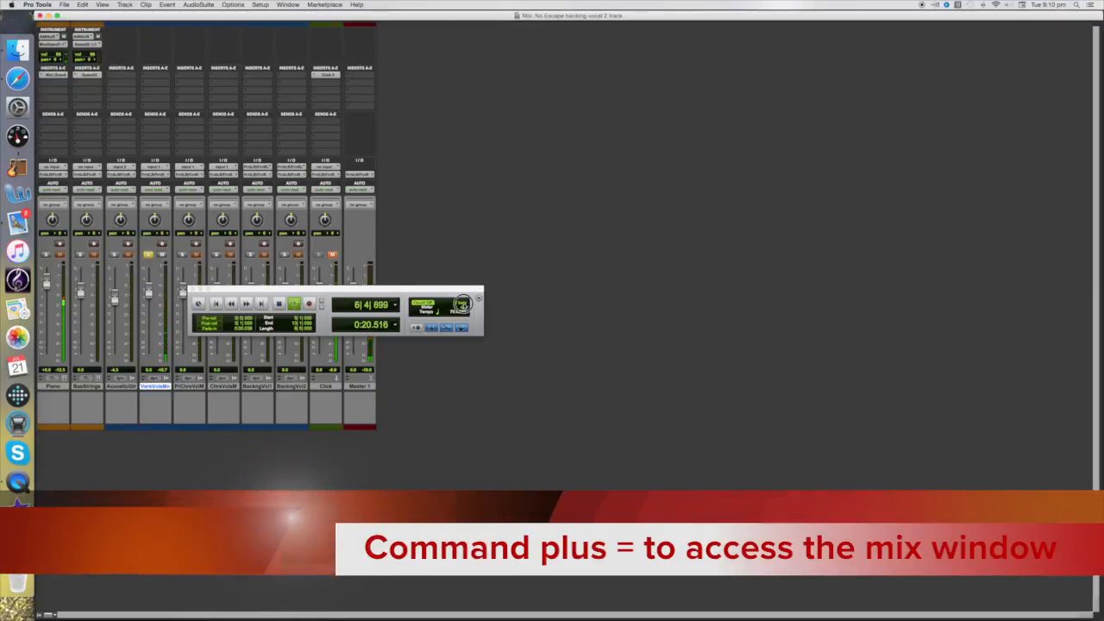
pyautogui.moveTo(323, 291); pyautogui.dragTo(555, 290)
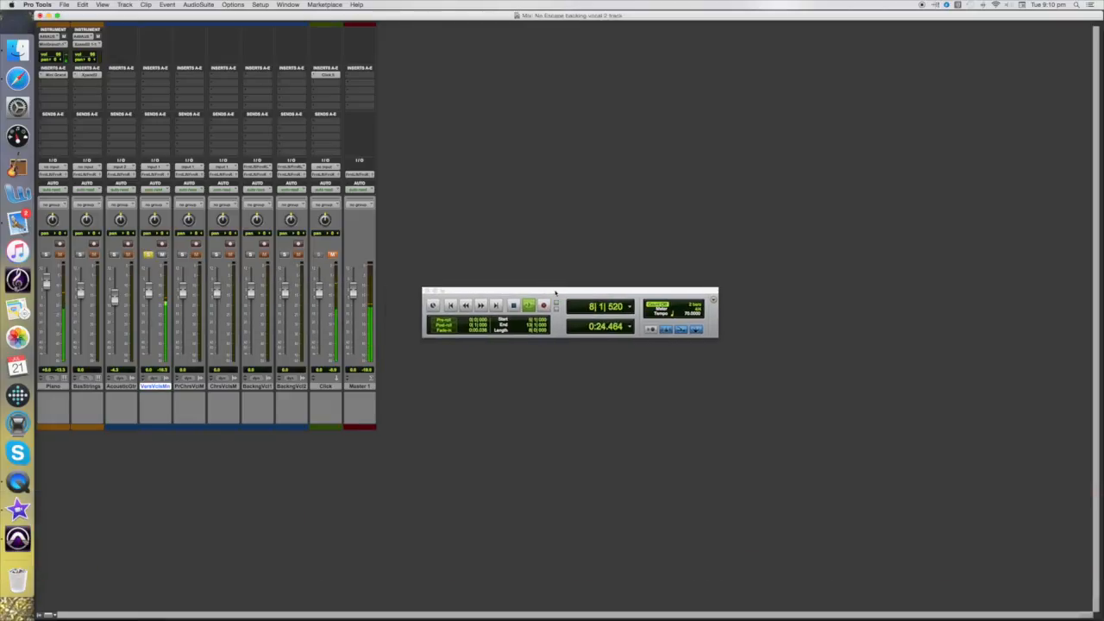
# - Insert an EQ3 7-Band on the verse vocal track with boosted mid and high bands, comparing it against bypass
pyautogui.click(119, 77)
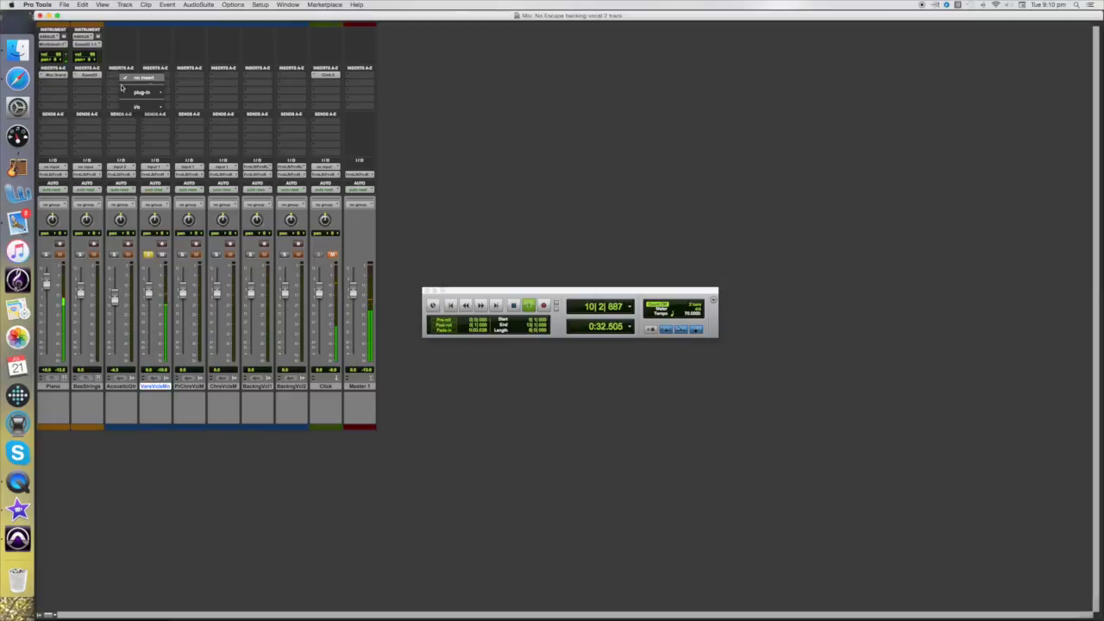
pyautogui.click(155, 77)
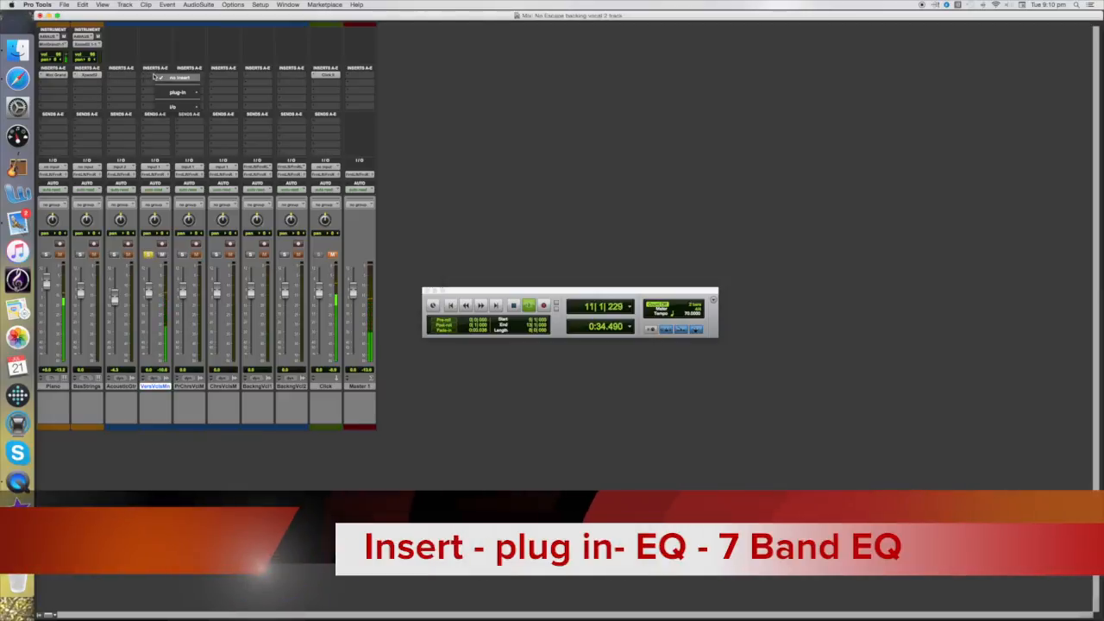
pyautogui.moveTo(166, 95)
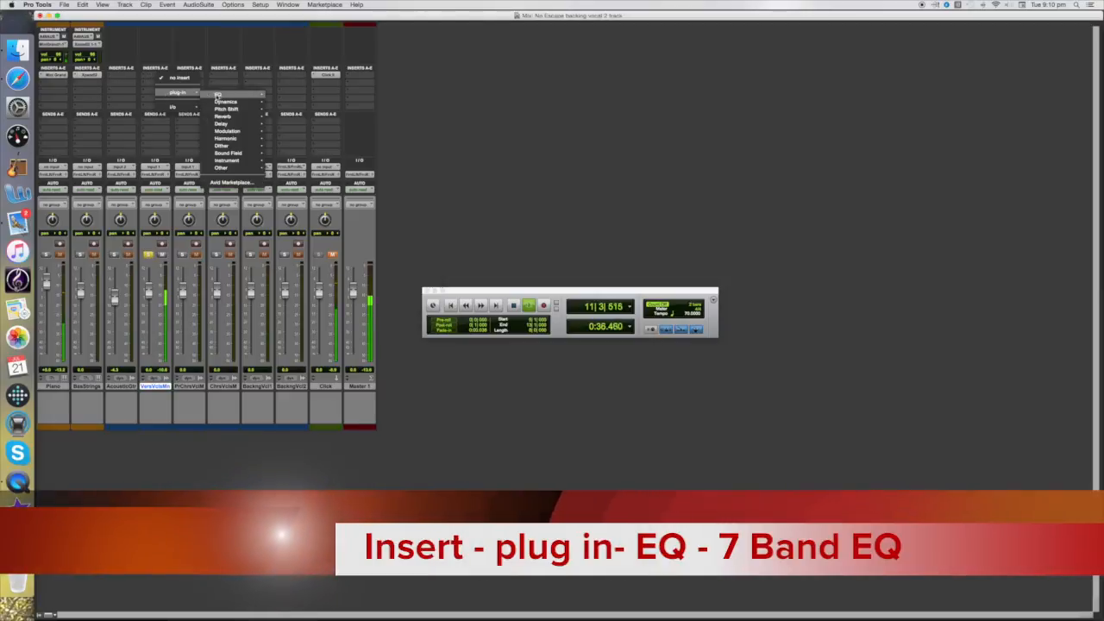
pyautogui.moveTo(241, 98)
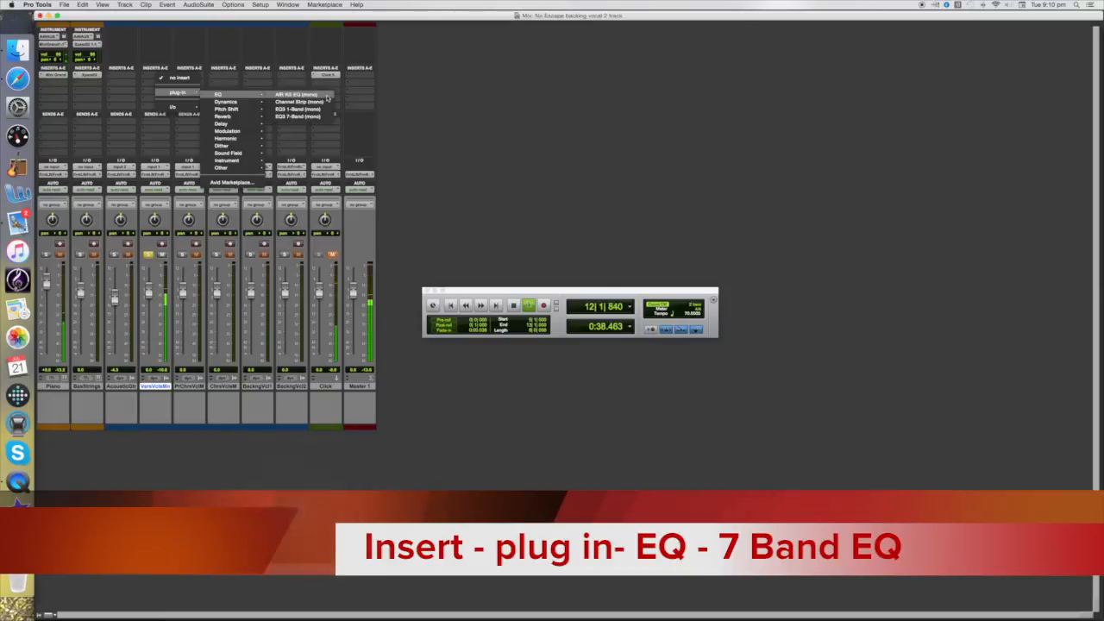
pyautogui.click(298, 117)
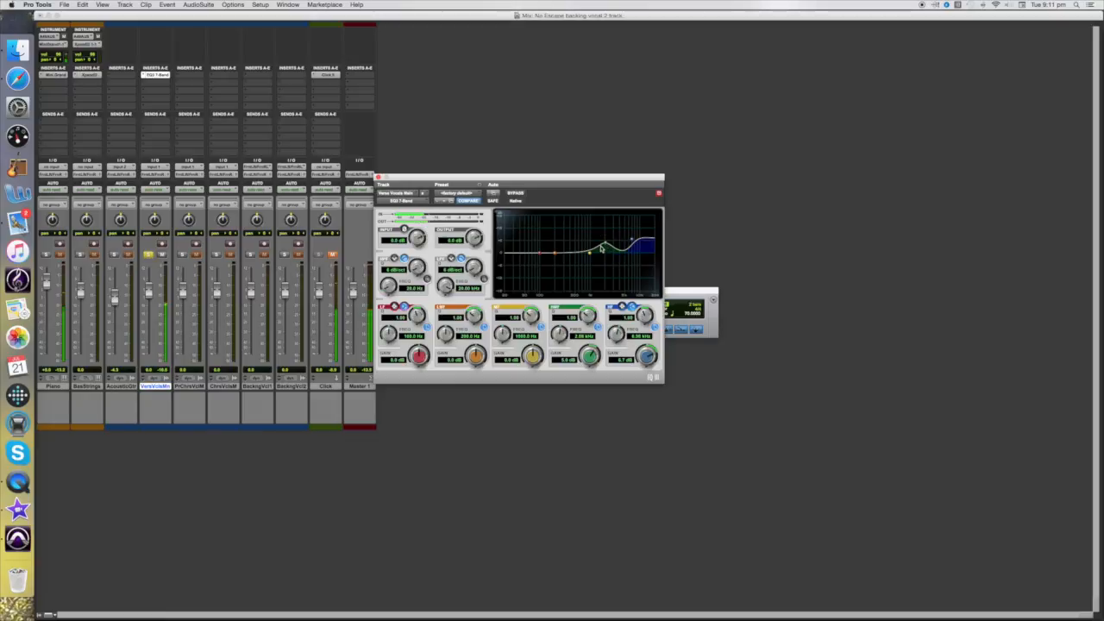
pyautogui.click(515, 194)
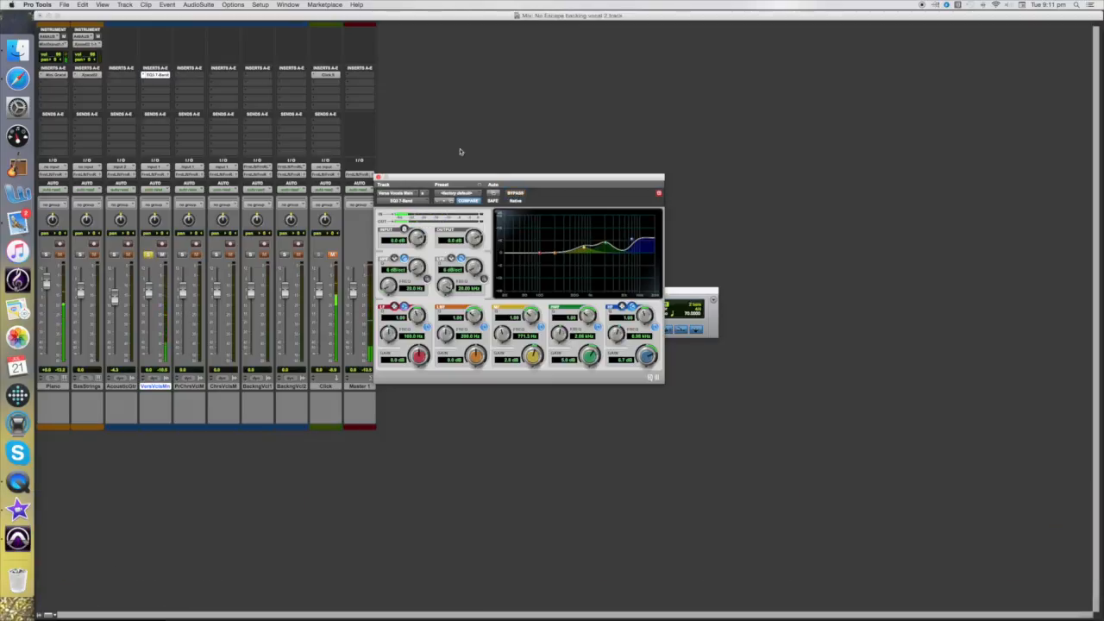
# - Insert a mono D-Verb on the verse vocal track below the EQ, using a large hall with a 31% mix
pyautogui.click(149, 84)
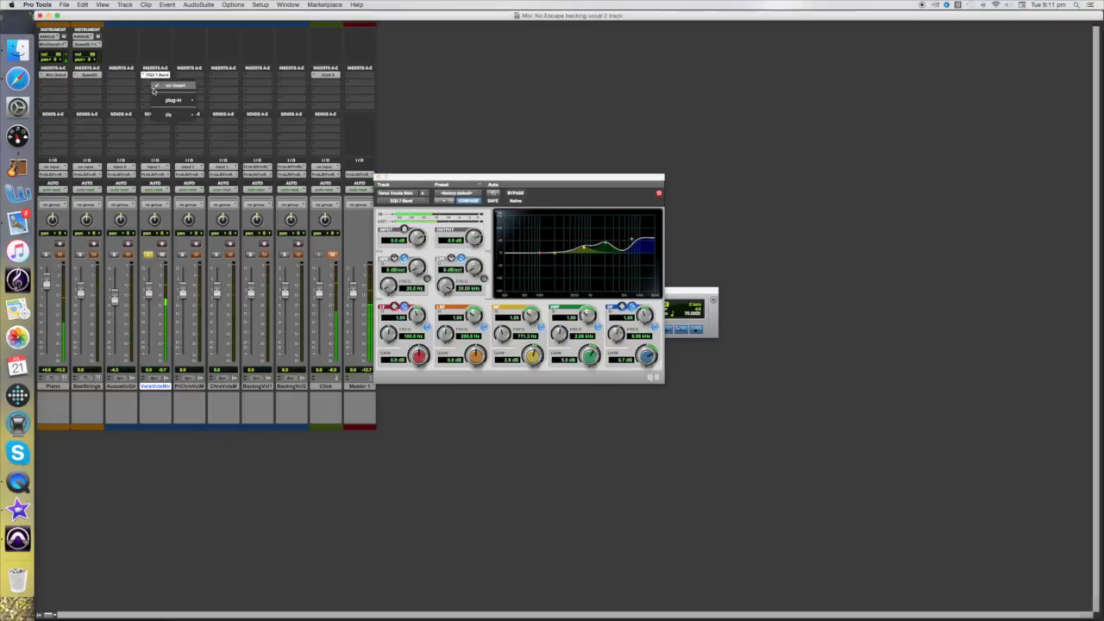
pyautogui.moveTo(173, 102)
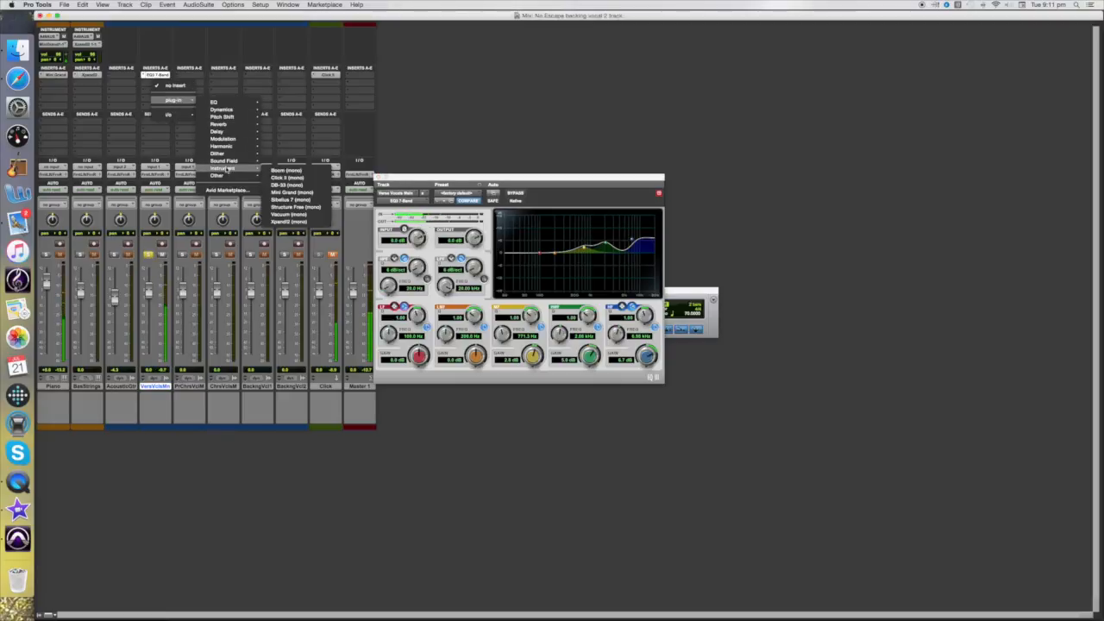
pyautogui.moveTo(221, 125)
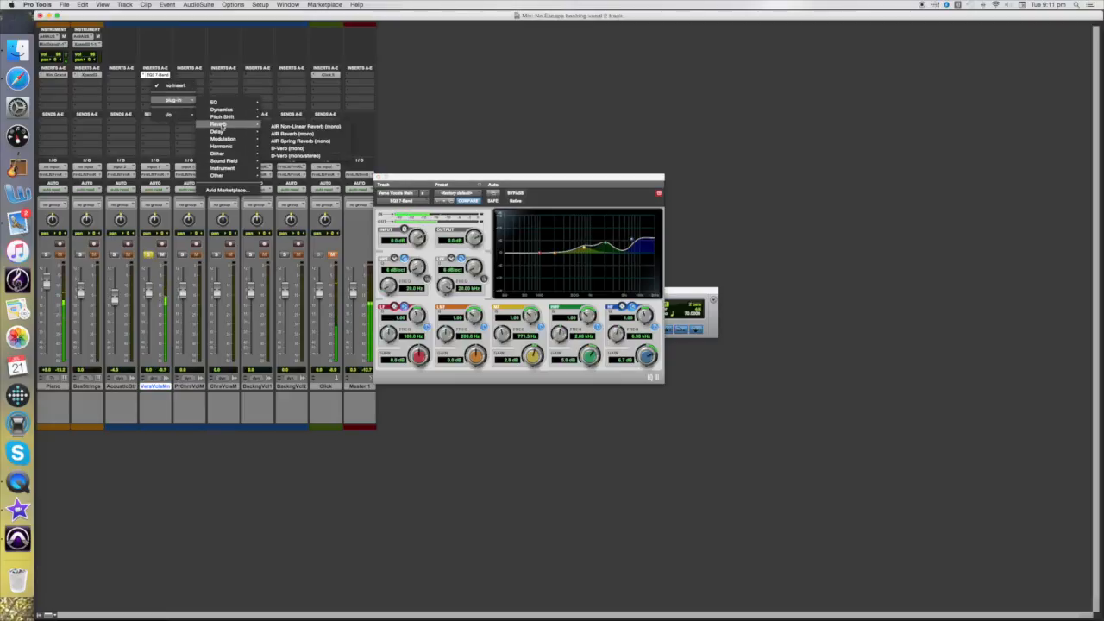
pyautogui.click(297, 148)
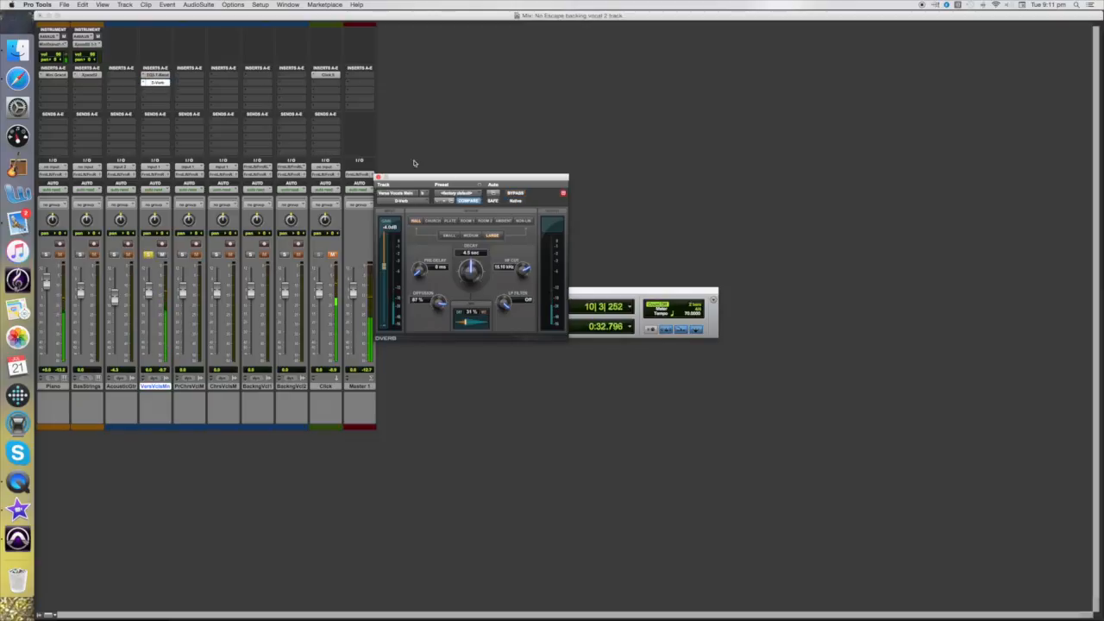
# - Remove the EQ3 7-Band and D-Verb inserts from the verse vocal track
pyautogui.click(144, 76)
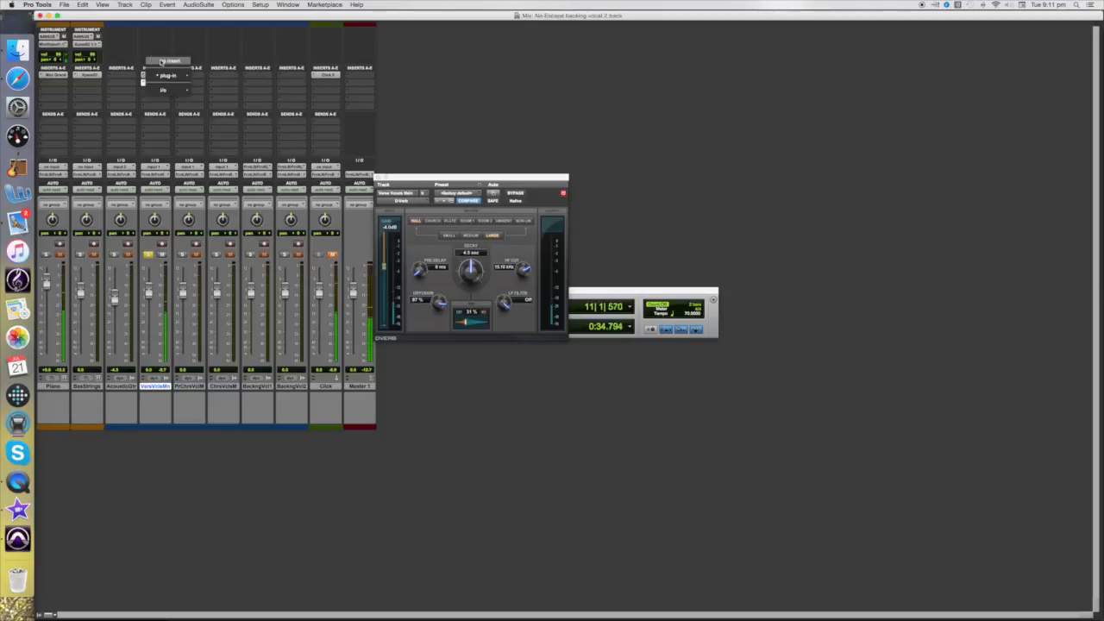
pyautogui.click(143, 82)
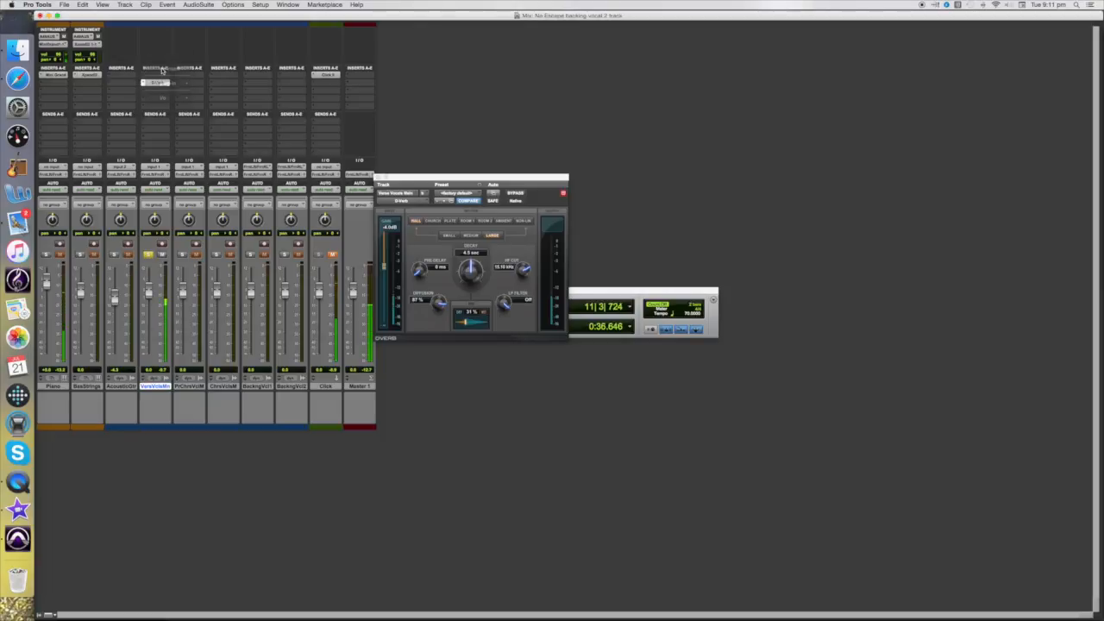
pyautogui.click(161, 71)
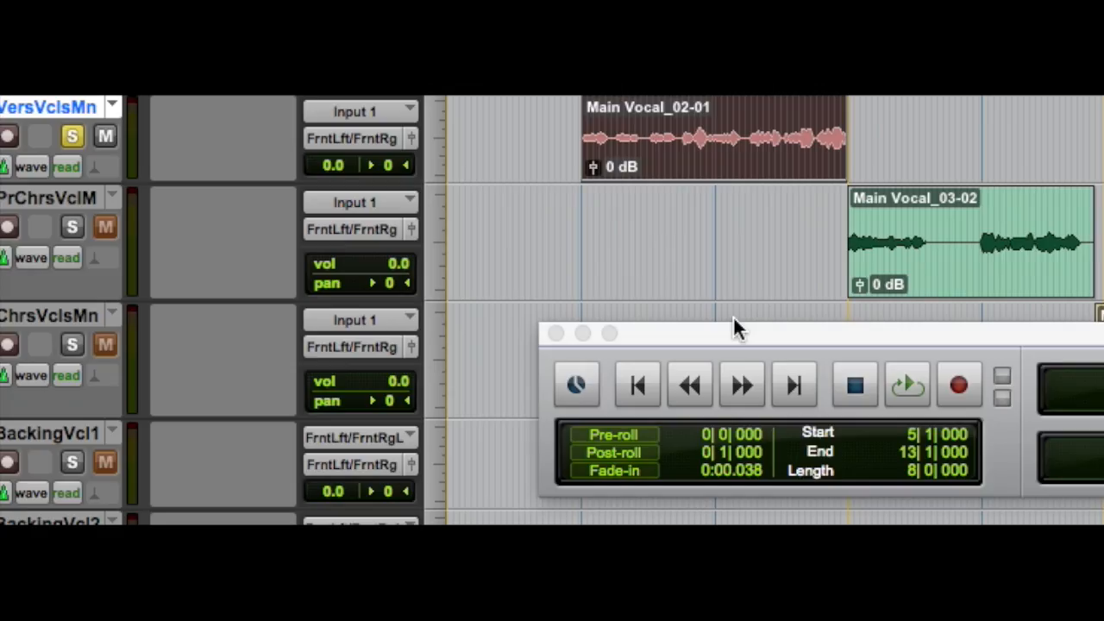
# - Solo the pre-chorus vocal track and play its first clip, Main Vocal_03-02
pyautogui.click(54, 198)
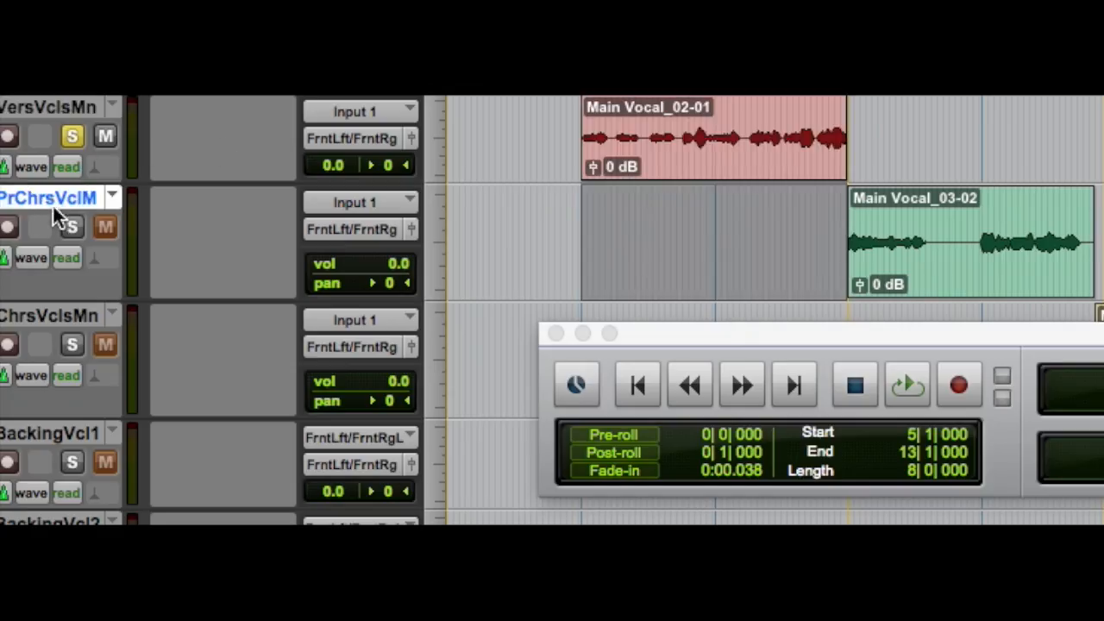
pyautogui.click(68, 231)
pyautogui.click(924, 236)
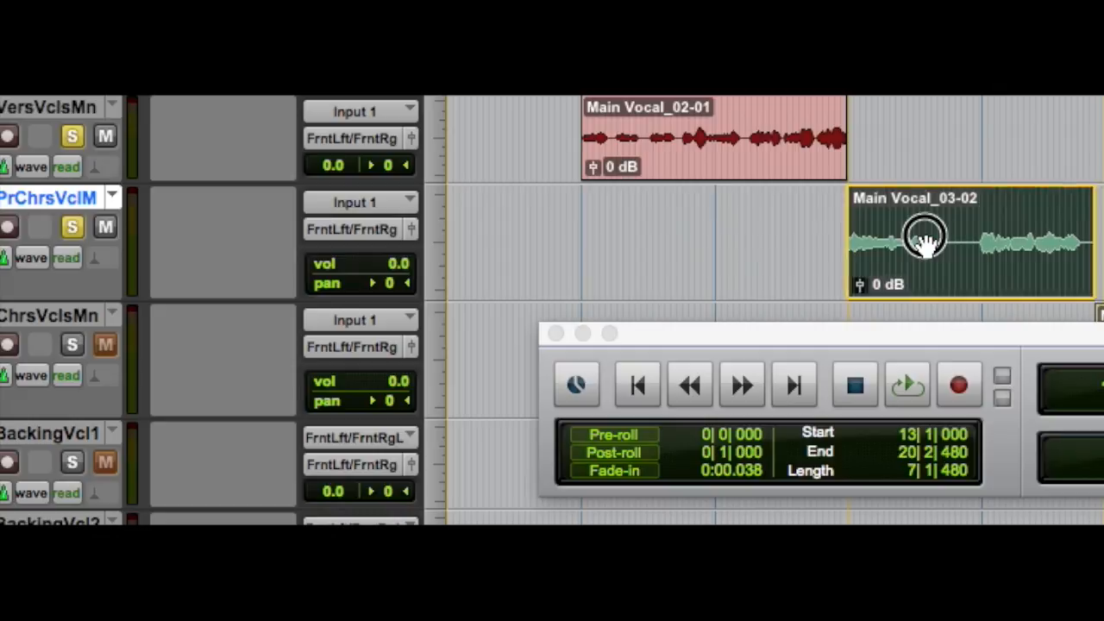
pyautogui.click(904, 386)
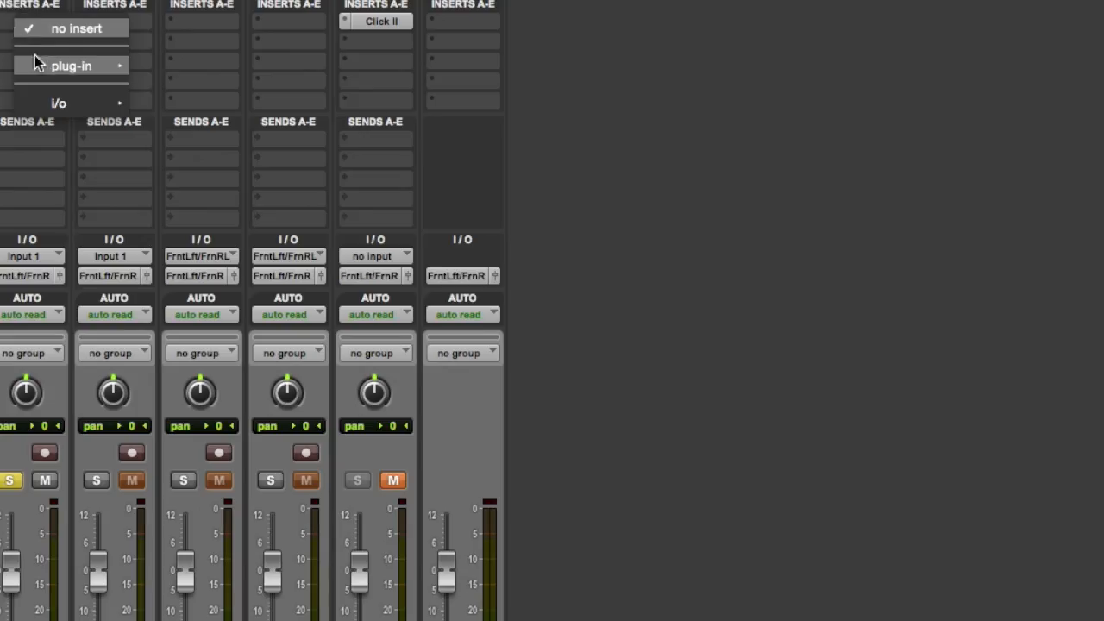
# - Insert an EQ3 7-Band on the pre-chorus vocal track, boosting HF by about 5.7 dB, HMF by 4.4 dB and MF by 2.0 dB
pyautogui.moveTo(56, 62)
pyautogui.moveTo(225, 75)
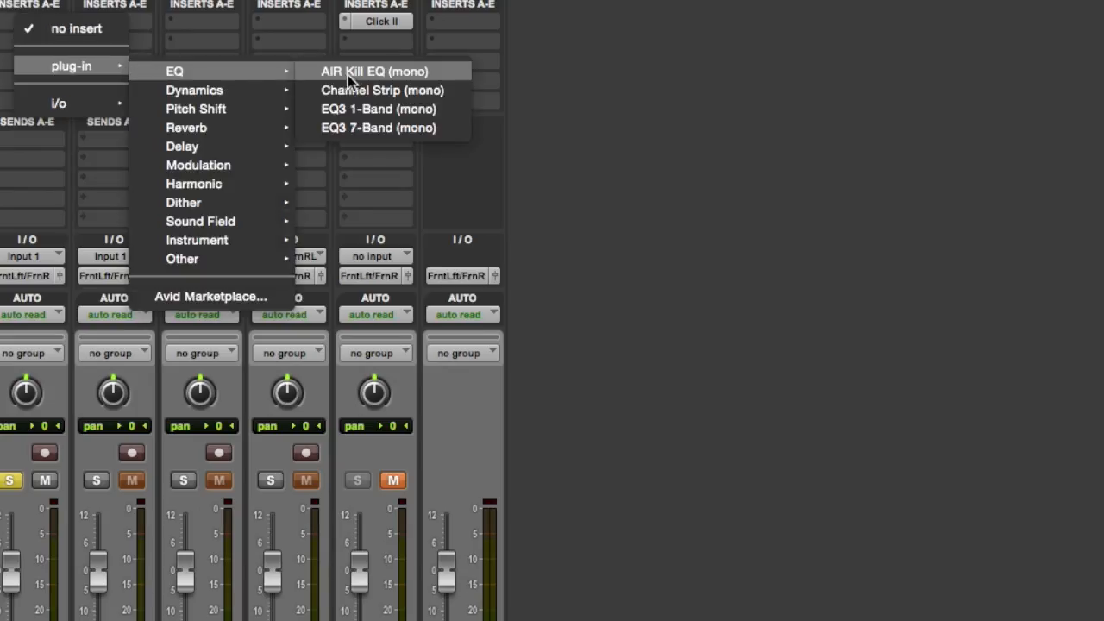
pyautogui.click(385, 128)
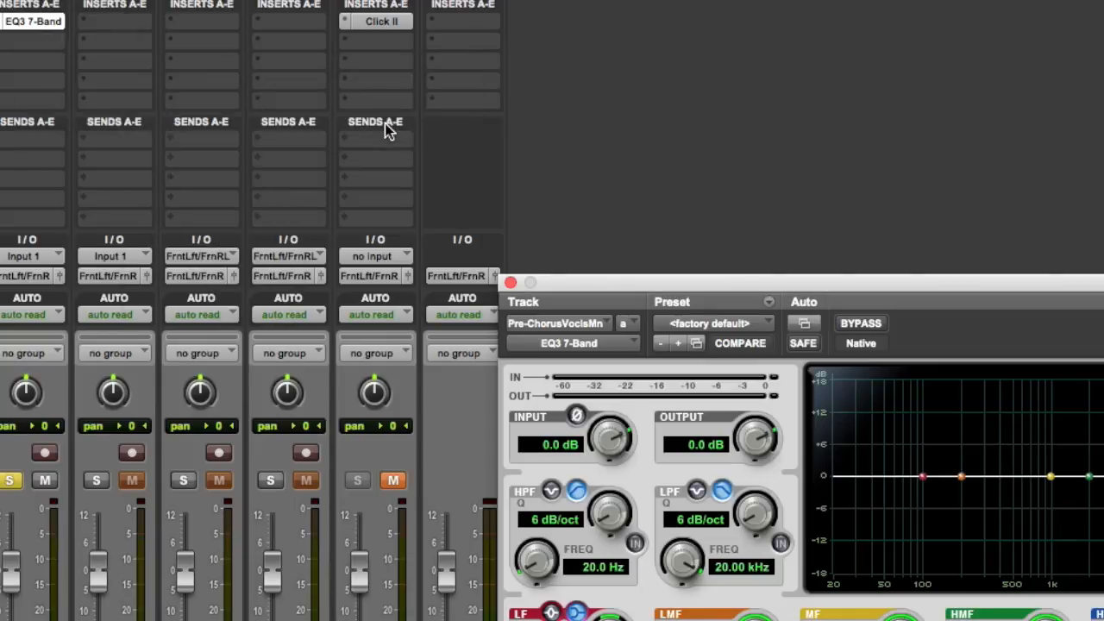
pyautogui.moveTo(664, 282); pyautogui.dragTo(505, 87)
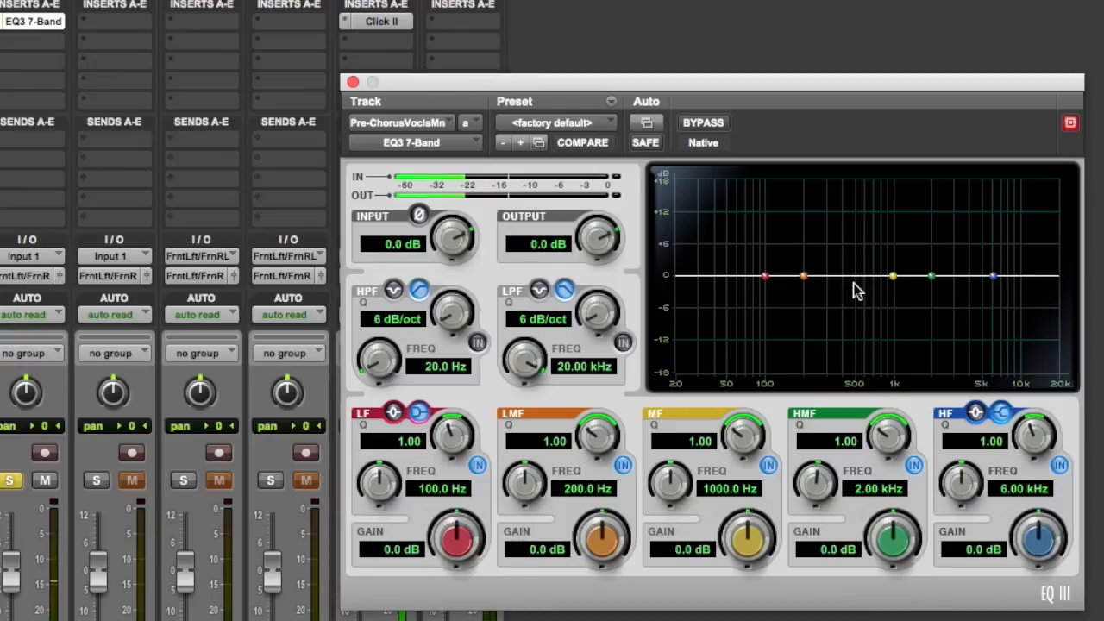
pyautogui.moveTo(993, 280); pyautogui.dragTo(994, 248)
pyautogui.moveTo(932, 282); pyautogui.dragTo(889, 264)
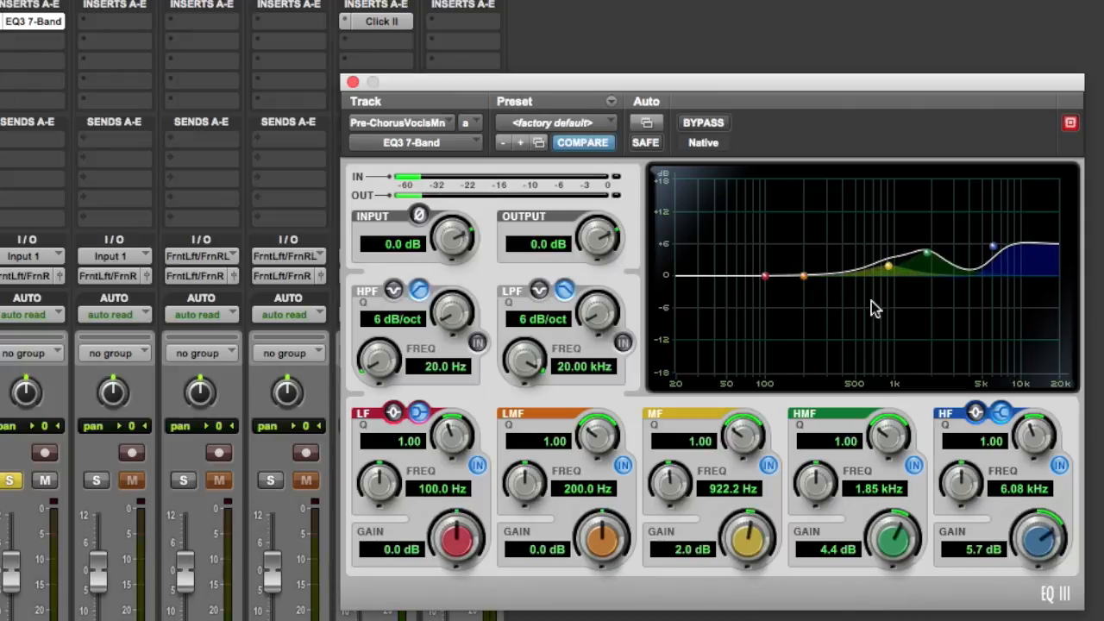
# - Compare the pre-chorus vocal with its EQ3 7-Band bypassed and active, leave the EQ active and close its window
pyautogui.click(693, 124)
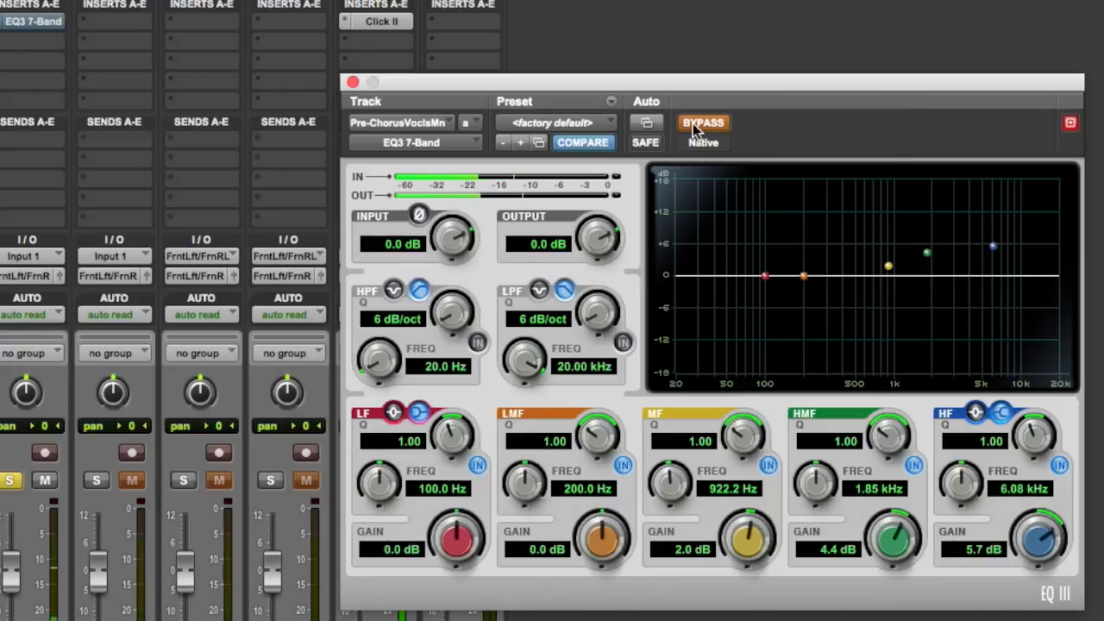
pyautogui.click(696, 127)
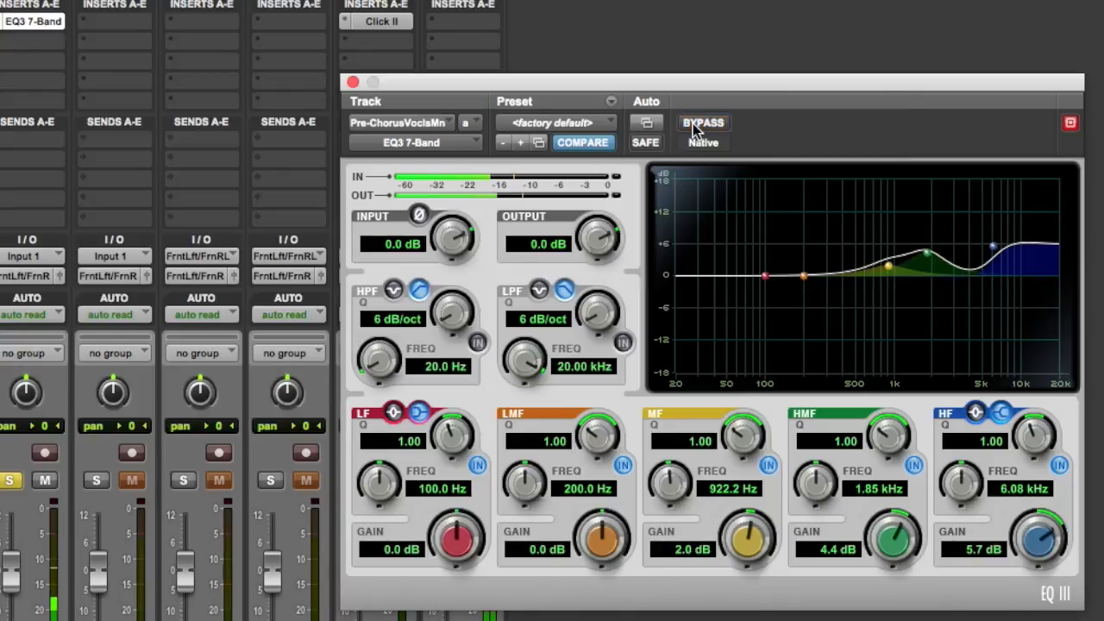
pyautogui.click(353, 83)
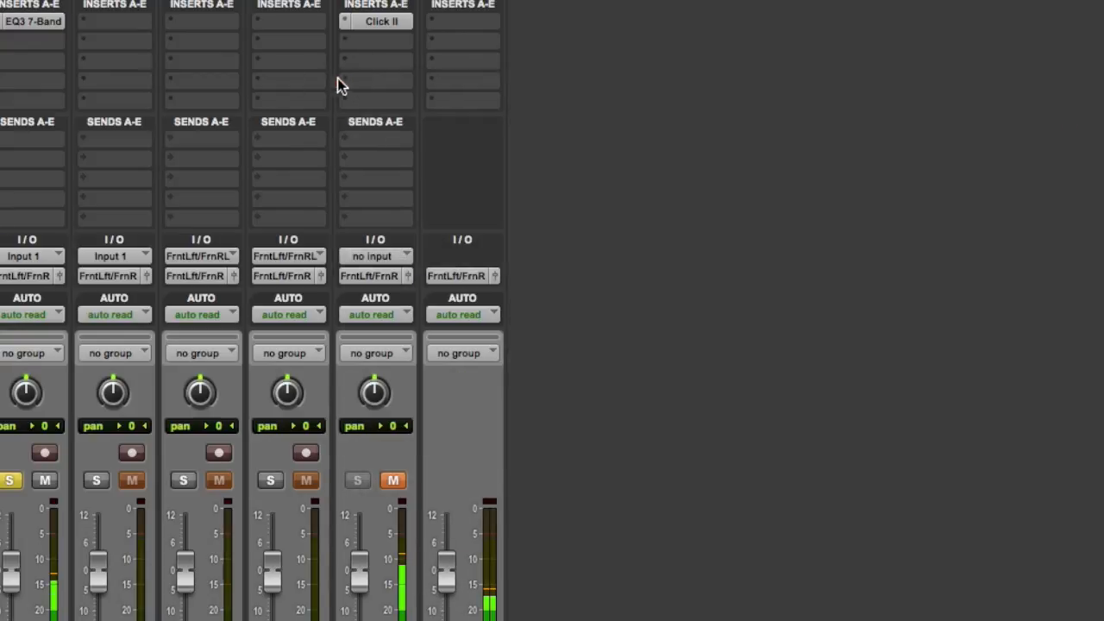
# - Insert an AIR Chorus on the pre-chorus vocal track, in the slot below the EQ3 7-Band
pyautogui.click(21, 43)
pyautogui.moveTo(57, 93)
pyautogui.moveTo(205, 90)
pyautogui.moveTo(208, 152)
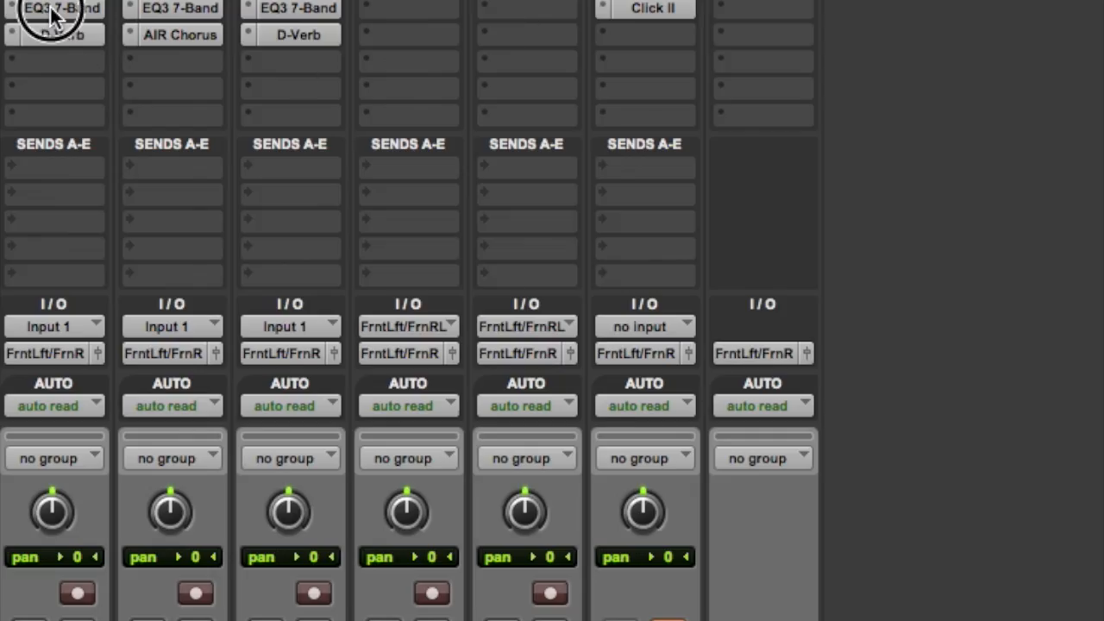
# - Examine the EQ3 7-Band curves of the verse, pre-chorus and chorus vocal tracks one after another
pyautogui.click(52, 11)
pyautogui.click(820, 62)
pyautogui.click(624, 44)
pyautogui.moveTo(682, 12); pyautogui.dragTo(244, 81)
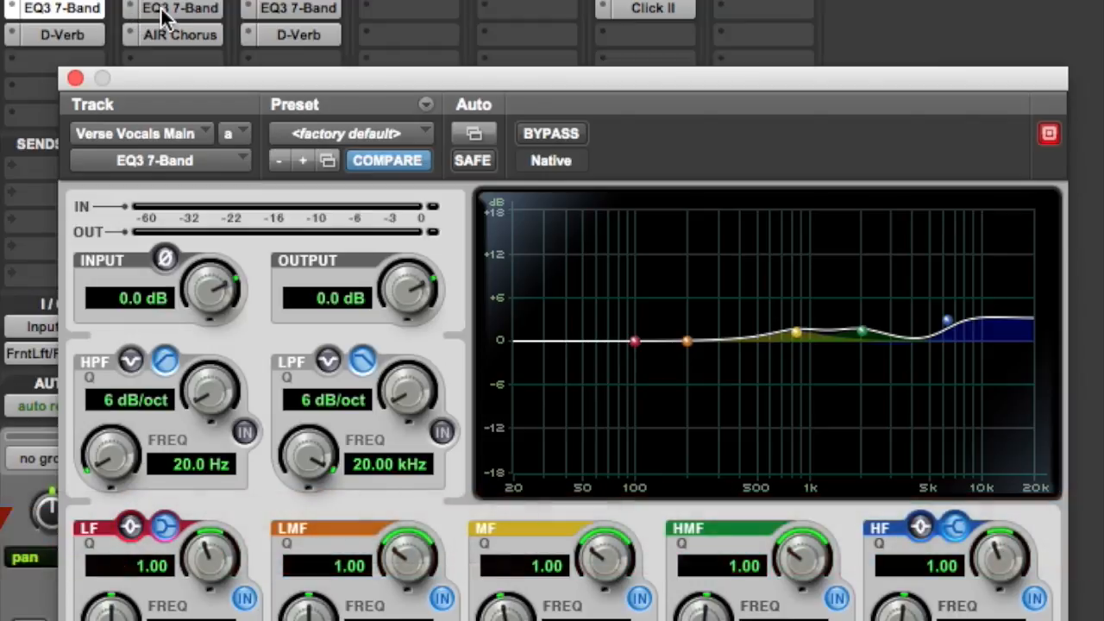
pyautogui.click(79, 17)
pyautogui.click(78, 12)
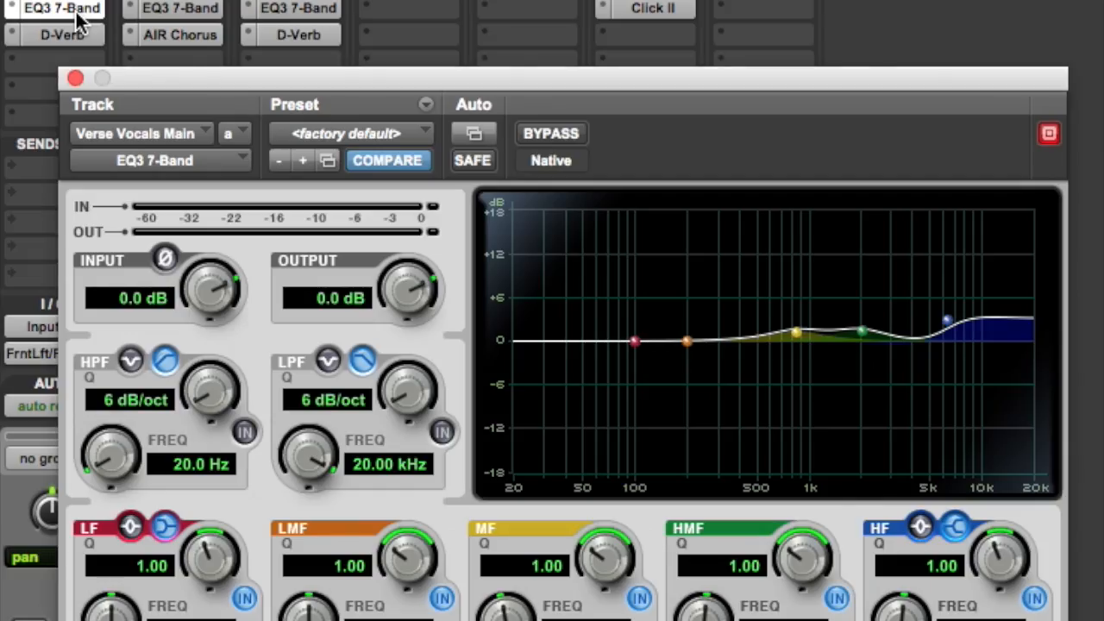
pyautogui.click(185, 15)
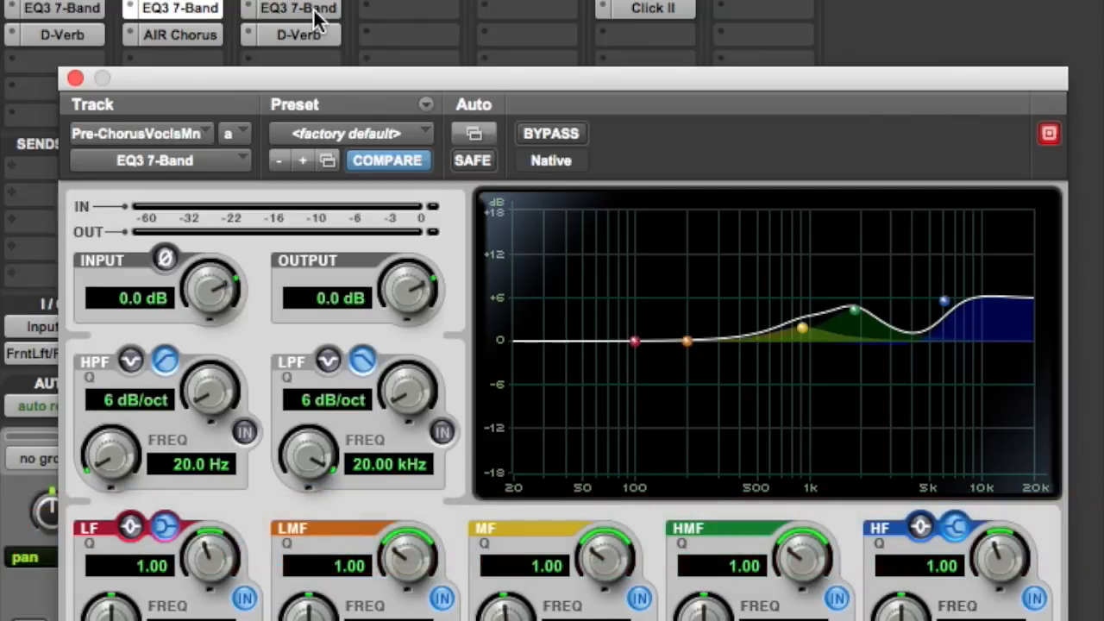
pyautogui.click(315, 17)
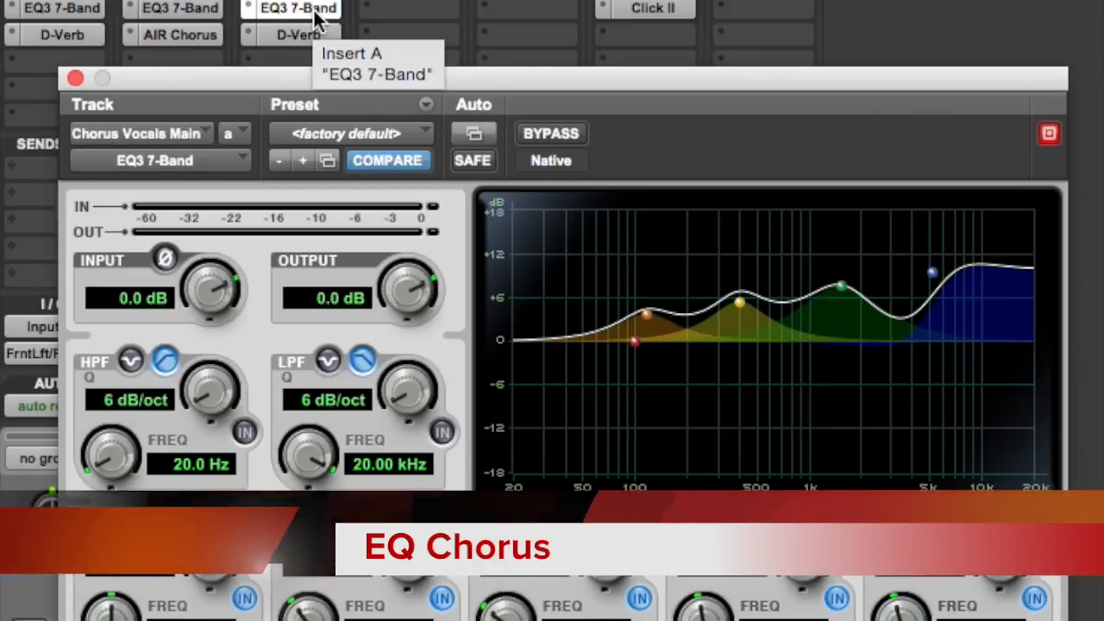
# - Examine the settings of the verse track's D-Verb, the pre-chorus track's AIR Chorus and the chorus track's D-Verb
pyautogui.click(49, 35)
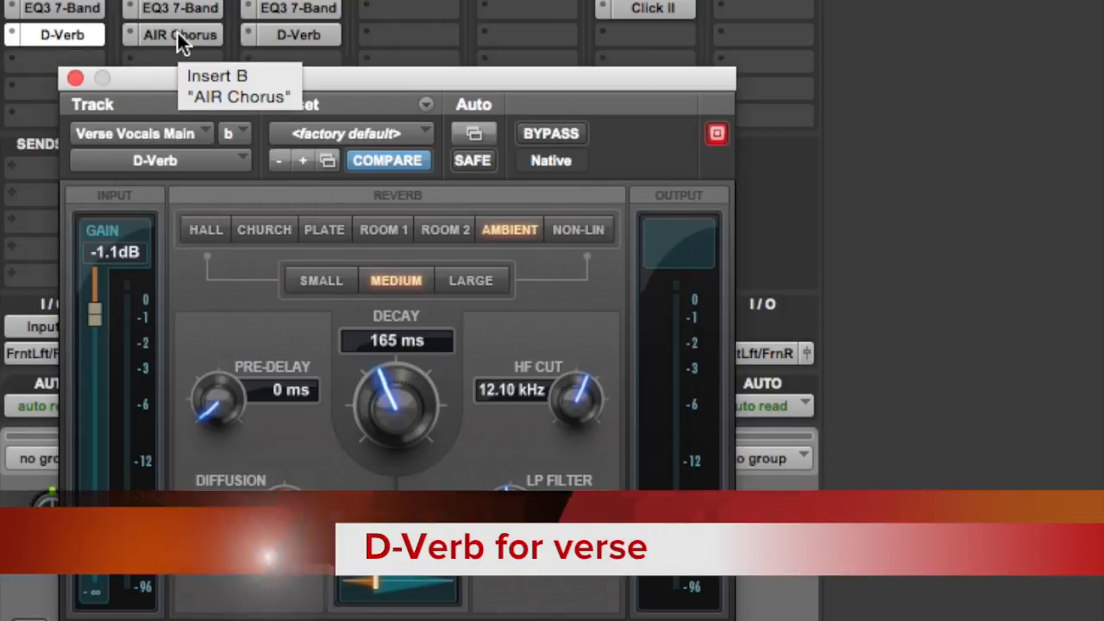
pyautogui.click(177, 34)
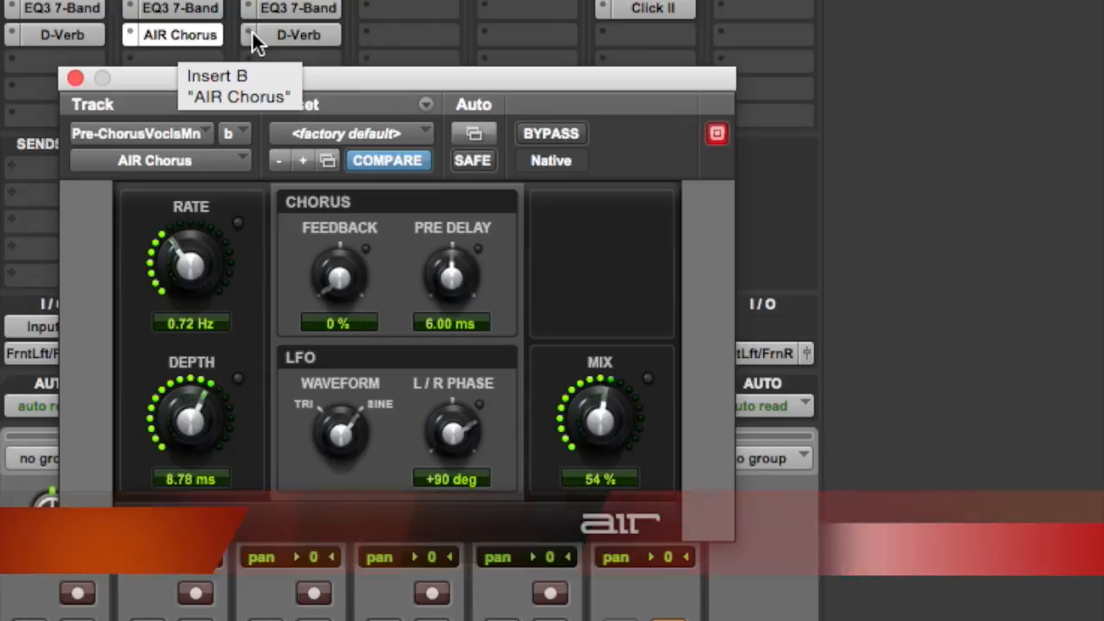
pyautogui.click(302, 34)
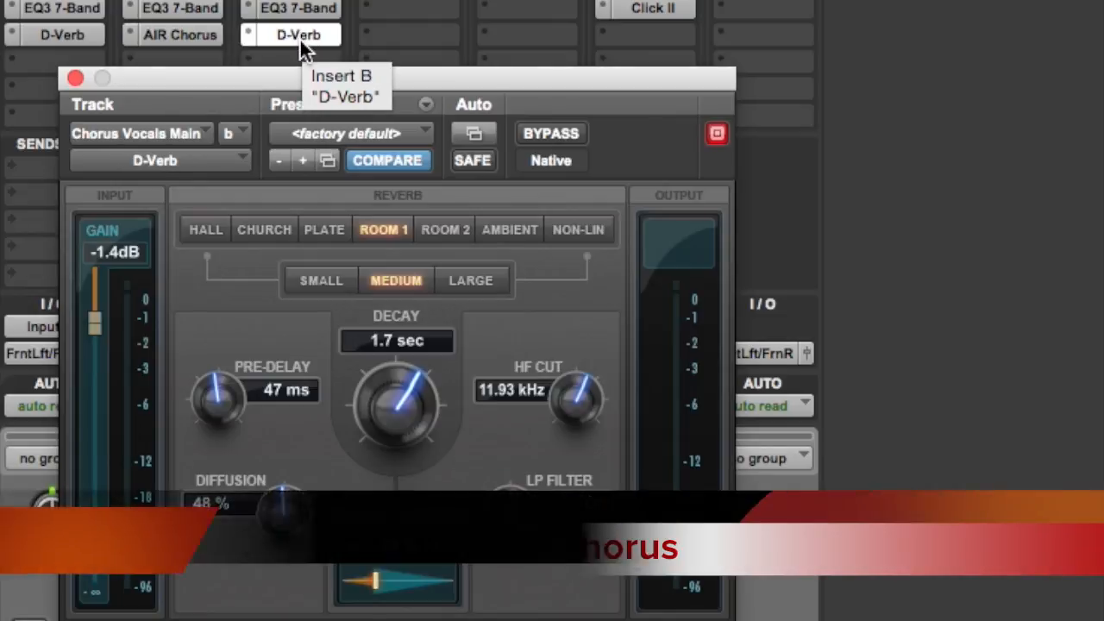